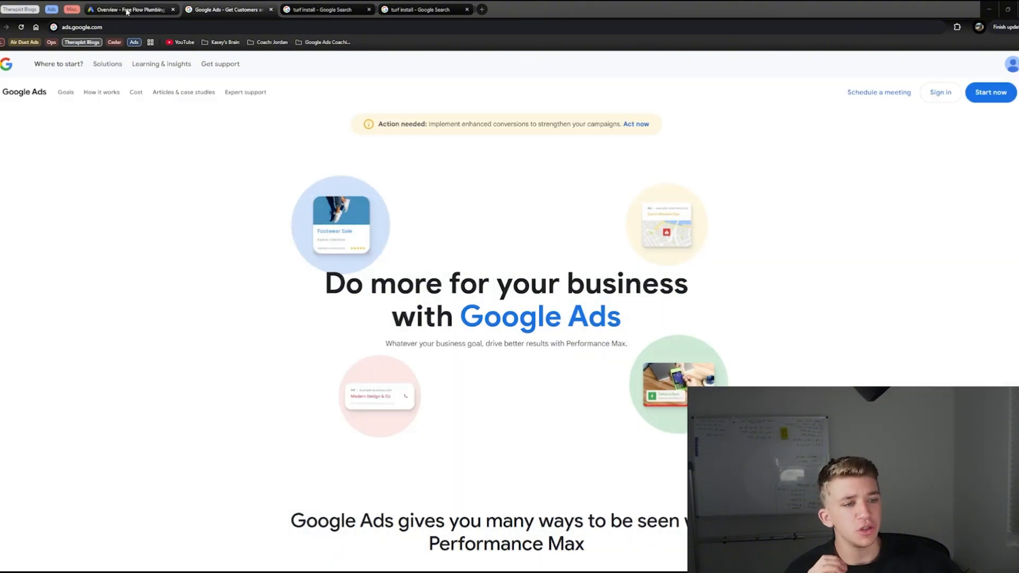
# Step: Start a new campaign in the Google Ads account with Leads as the objective
pyautogui.click(127, 12)
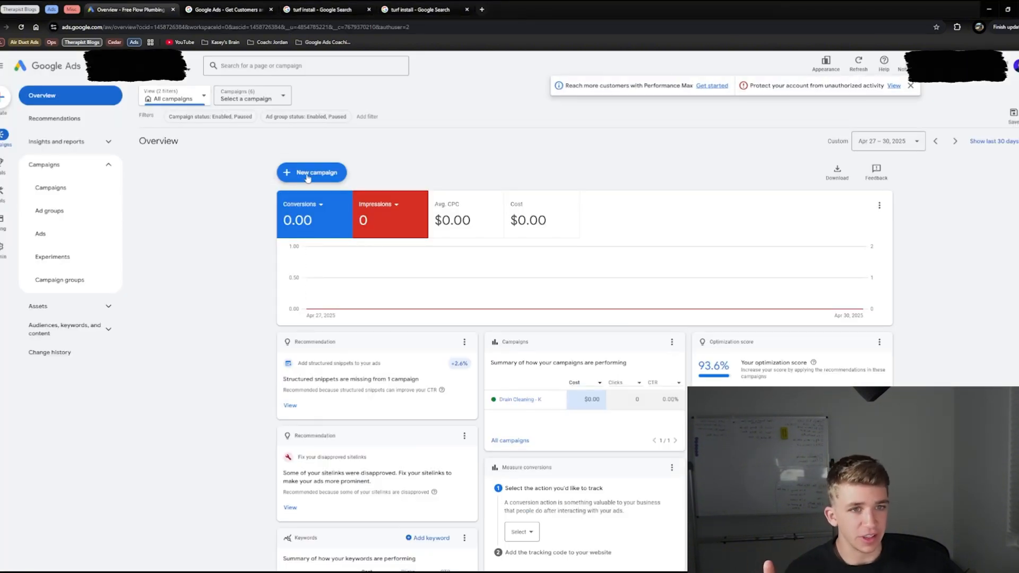
pyautogui.click(323, 174)
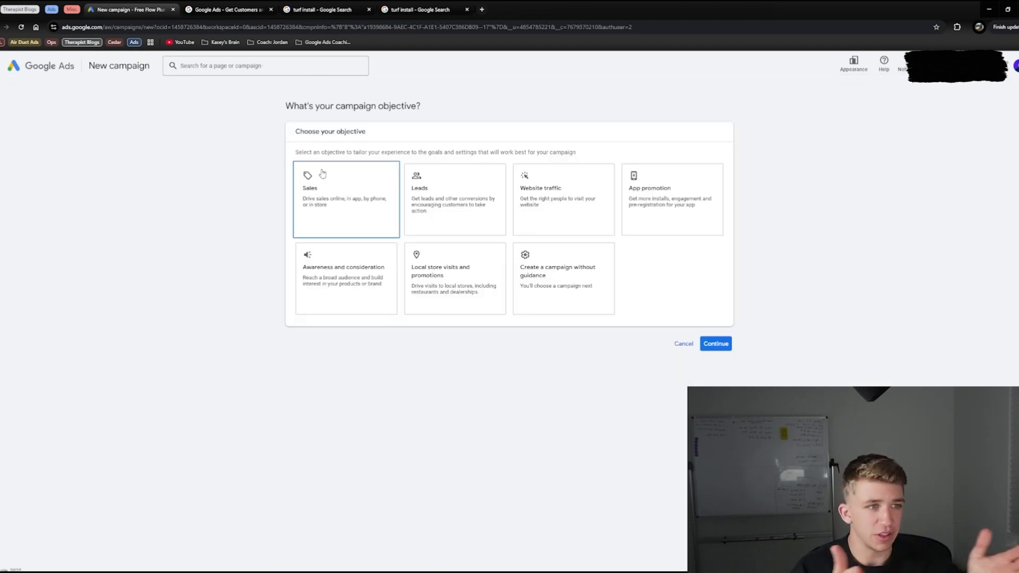
pyautogui.click(454, 194)
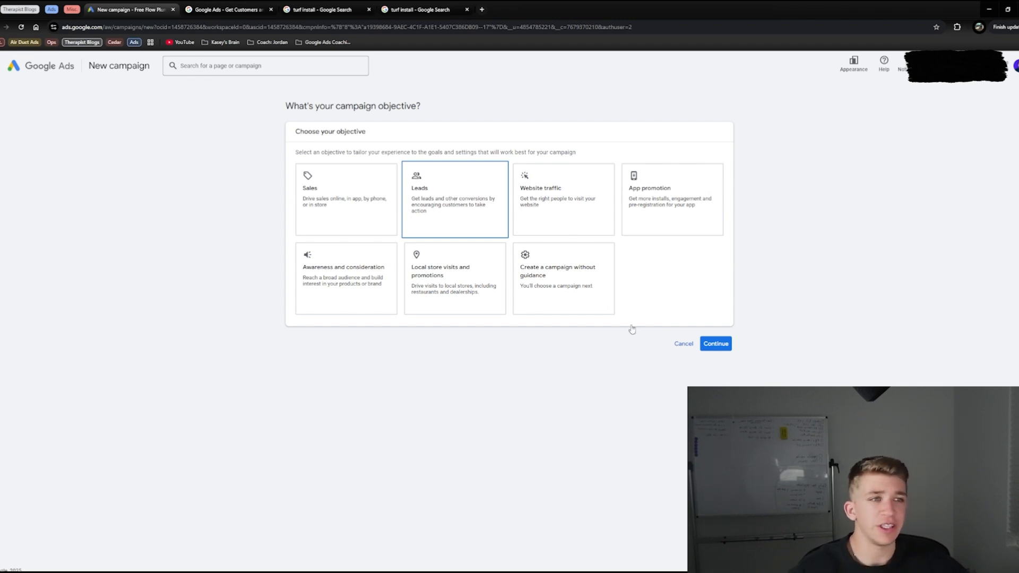
pyautogui.click(497, 231)
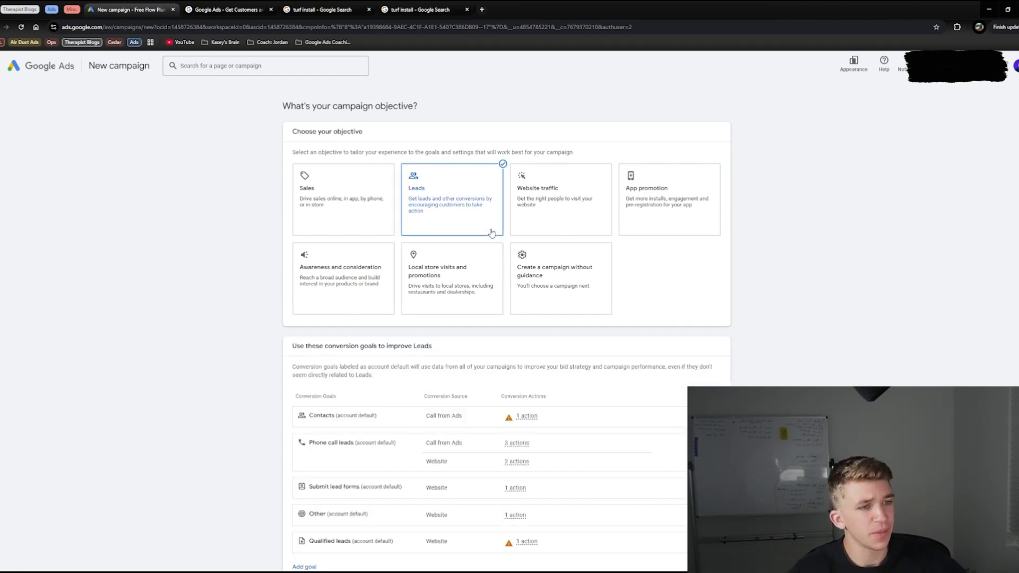
pyautogui.moveTo(292, 278); pyautogui.dragTo(432, 279)
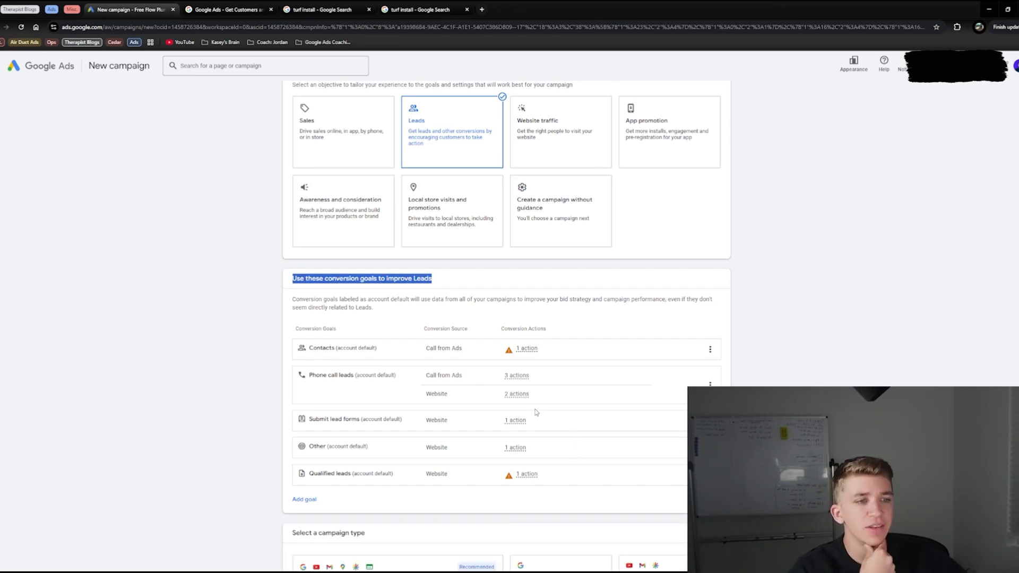
# Step: Choose Search as the campaign type and expand the list of campaign types
pyautogui.scroll(-3, 546, 419)
pyautogui.click(554, 418)
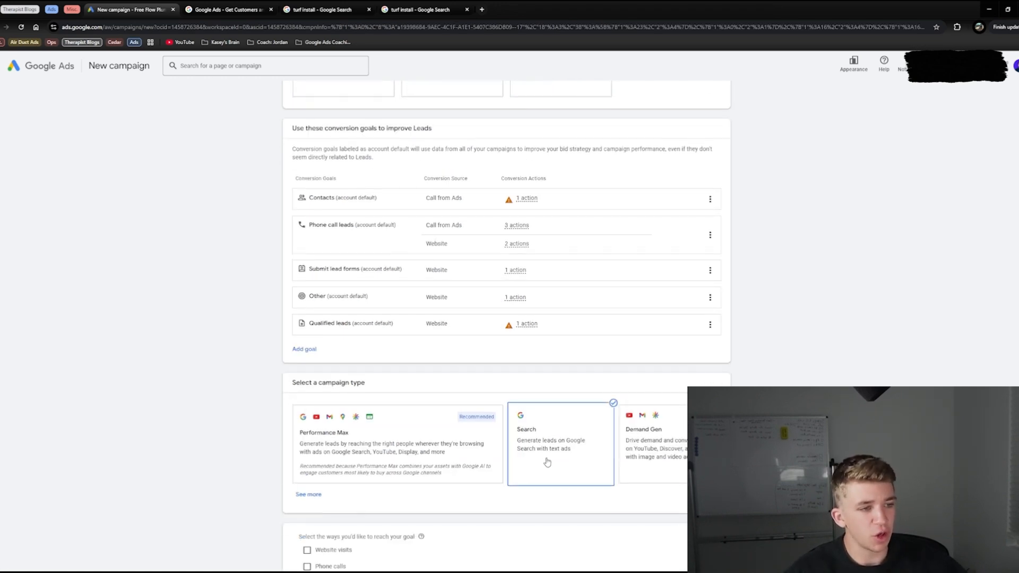
pyautogui.click(312, 495)
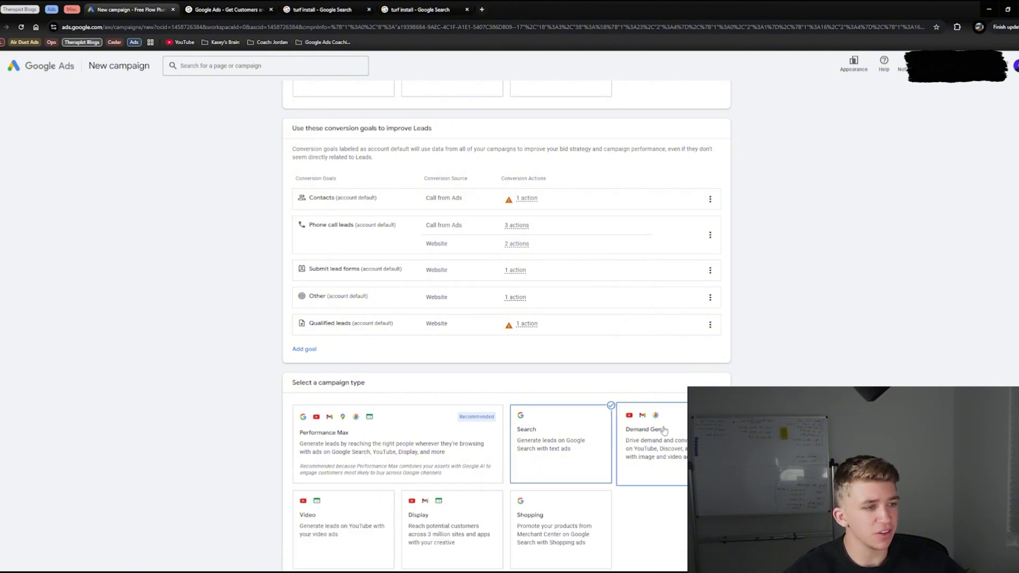
# Step: Select website visits as the way to reach the goal and enter turf.com as the business website
pyautogui.scroll(-4, 510, 299)
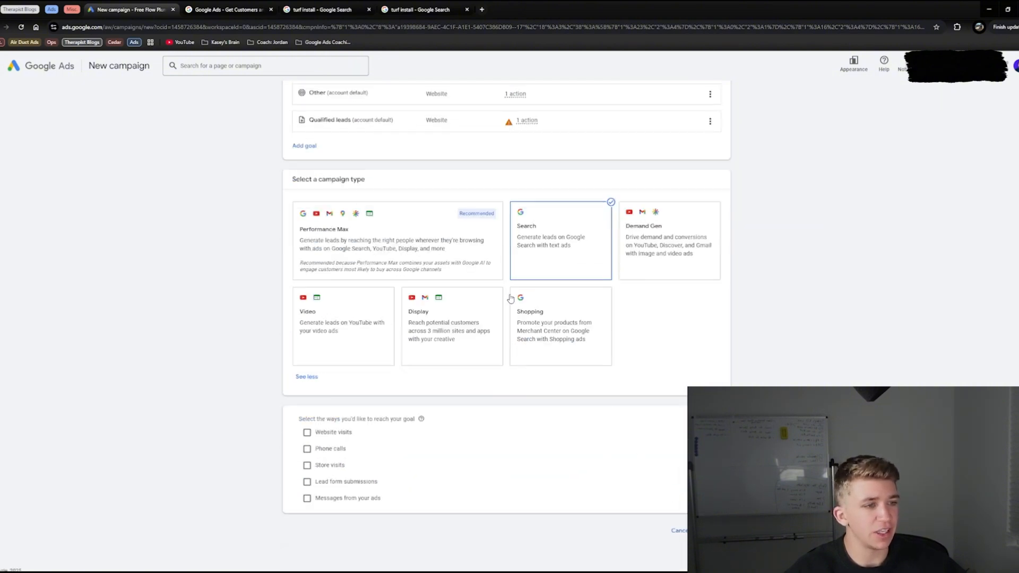
pyautogui.click(327, 434)
pyautogui.click(354, 459)
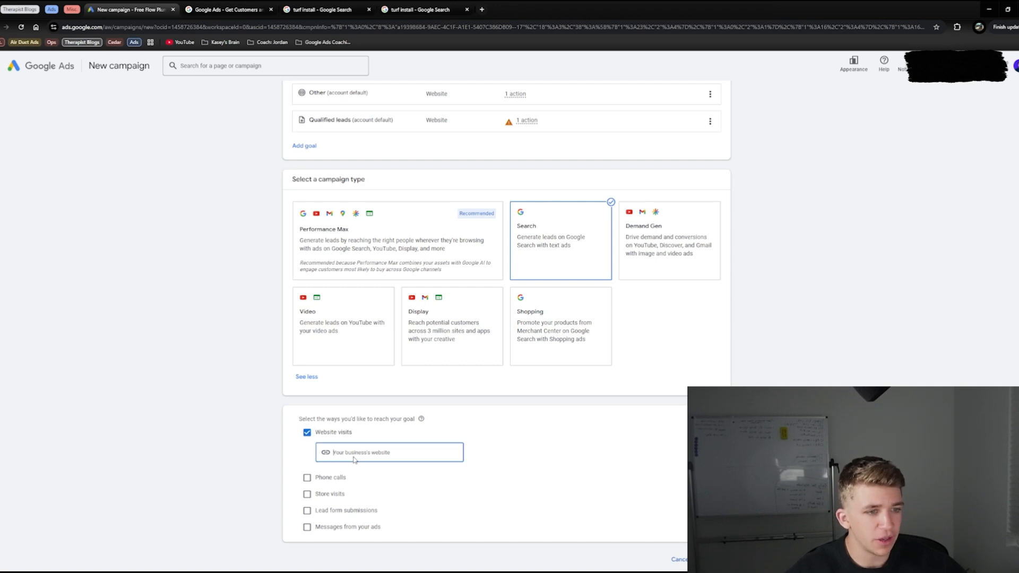
pyautogui.write('turf.com')
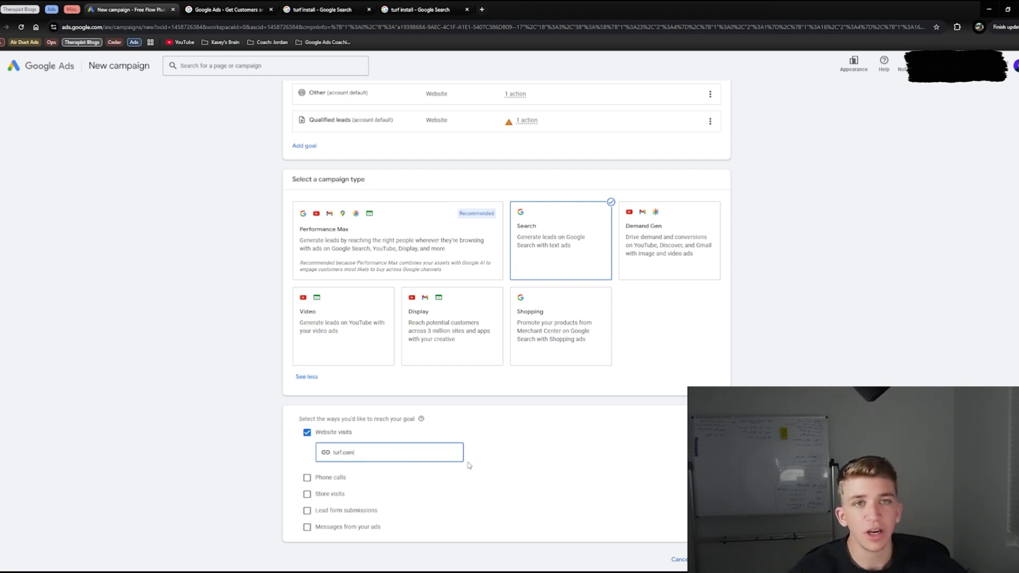
pyautogui.click(712, 559)
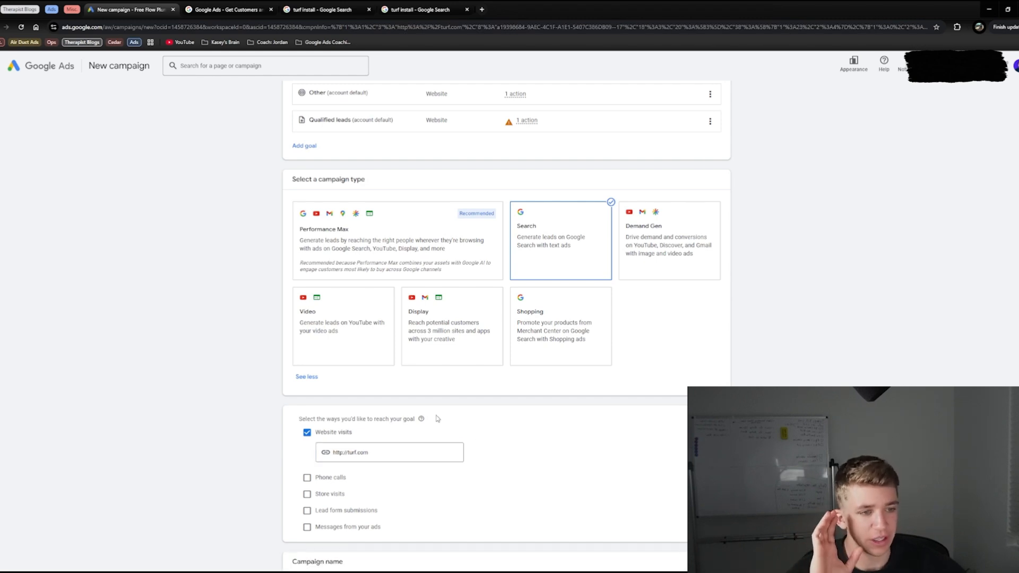
# Step: Name the campaign "Ad 1: Turf Installation" and continue to the bidding settings
pyautogui.scroll(-2, 436, 419)
pyautogui.click(347, 478)
pyautogui.tripleClick(347, 478)
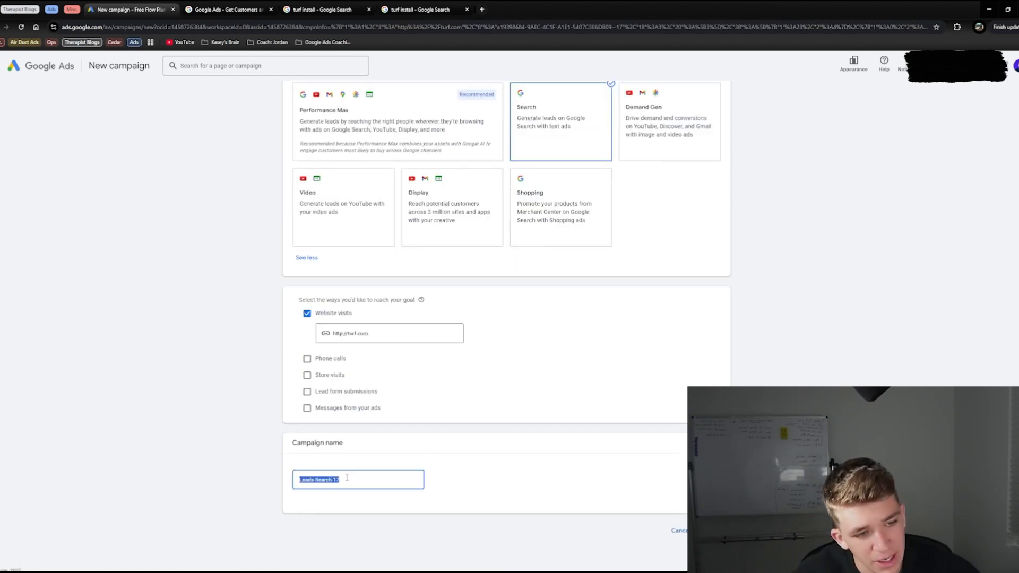
pyautogui.write('Ad Campai')
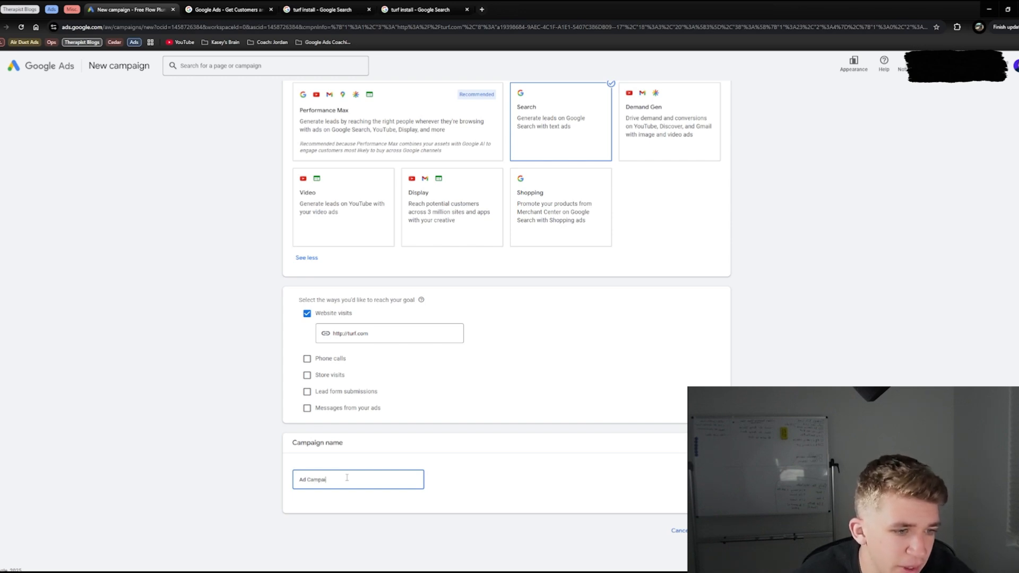
pyautogui.write('gn 1:')
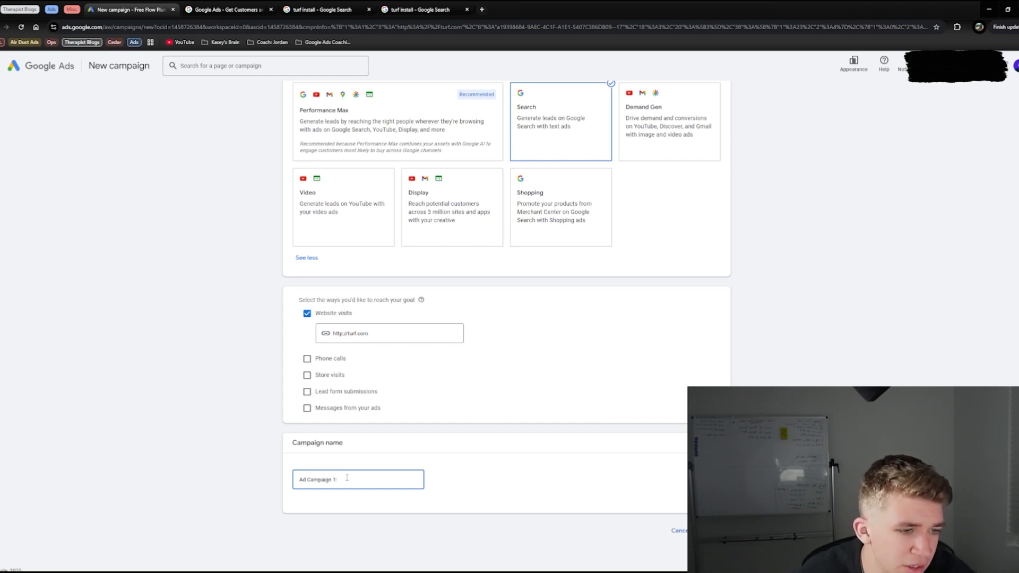
pyautogui.hotkey('ctrl', 'a')
pyautogui.write('A')
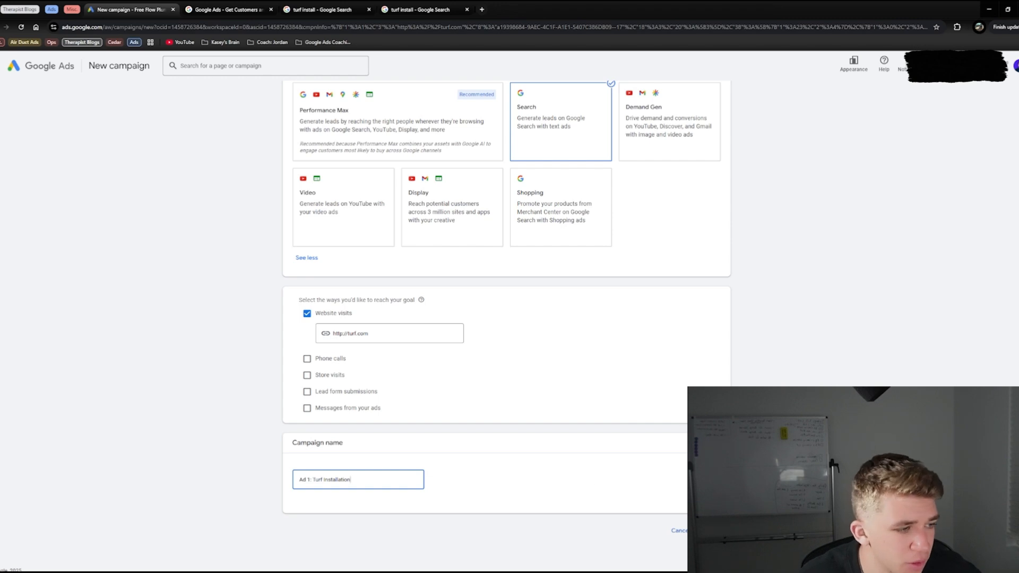
pyautogui.write('d 1: Turf Installation')
pyautogui.press('Return')
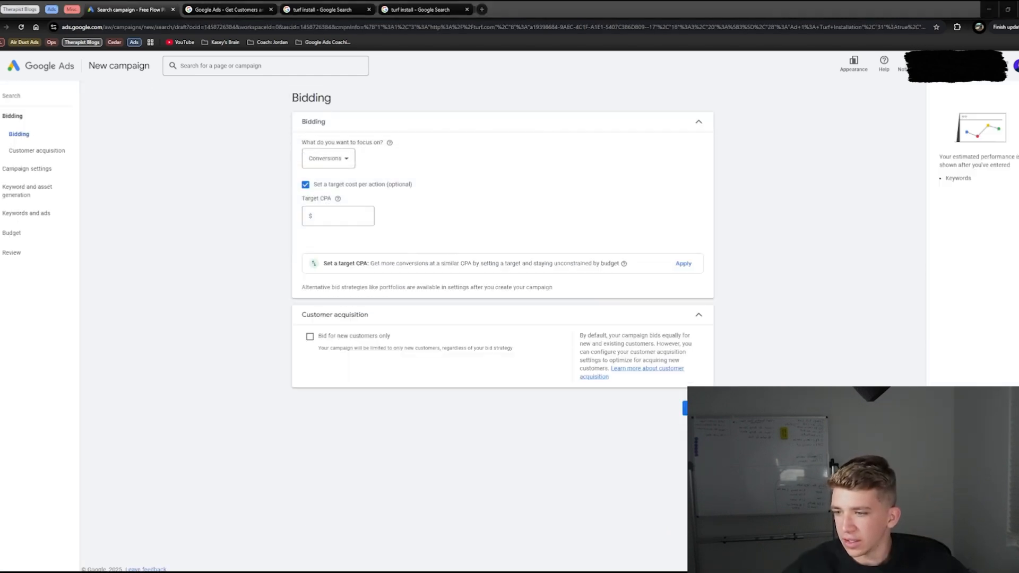
# Step: Focus the bidding on Conversions, turn off the target cost per action, and continue to the campaign settings
pyautogui.click(350, 159)
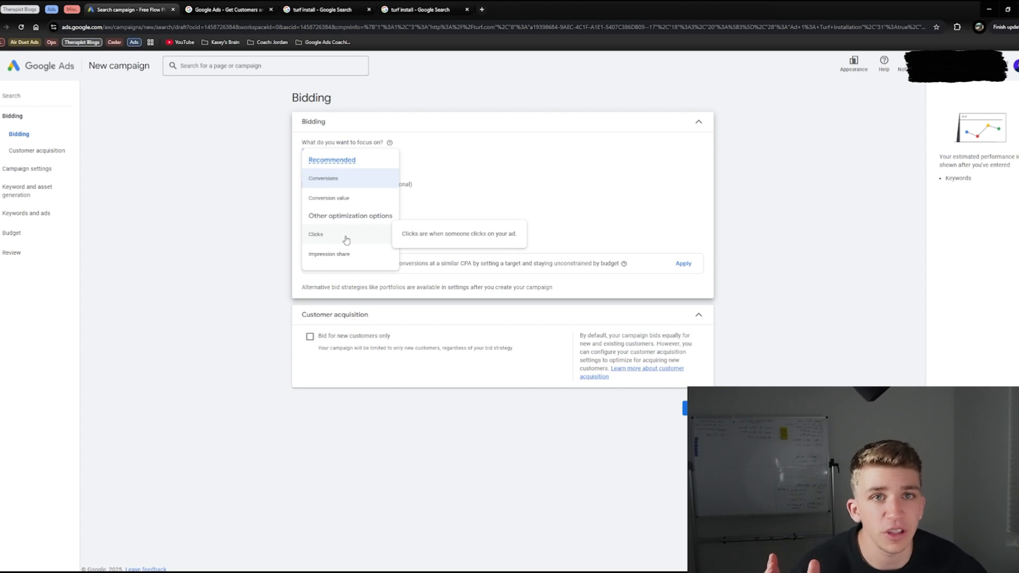
pyautogui.click(340, 177)
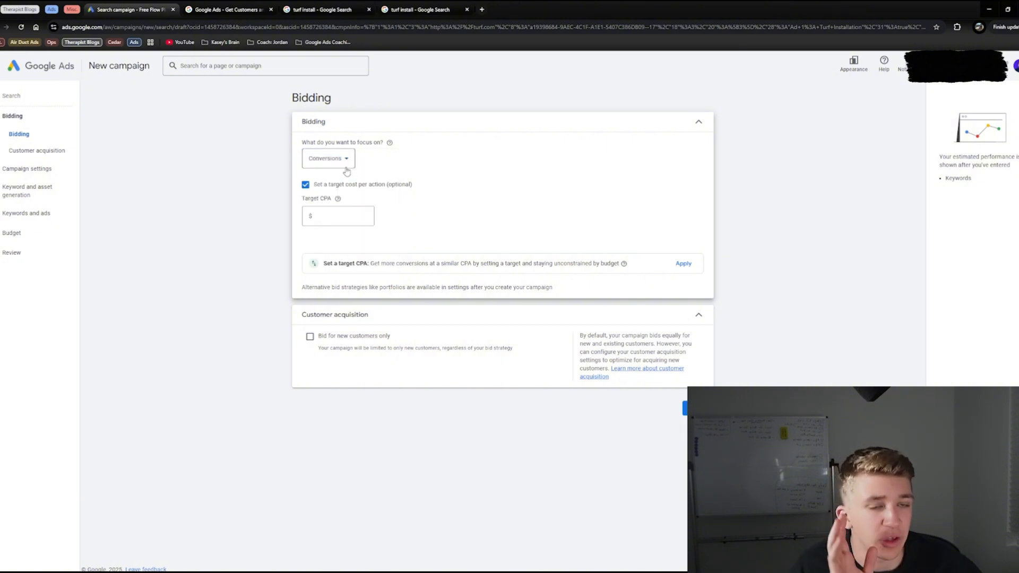
pyautogui.click(305, 184)
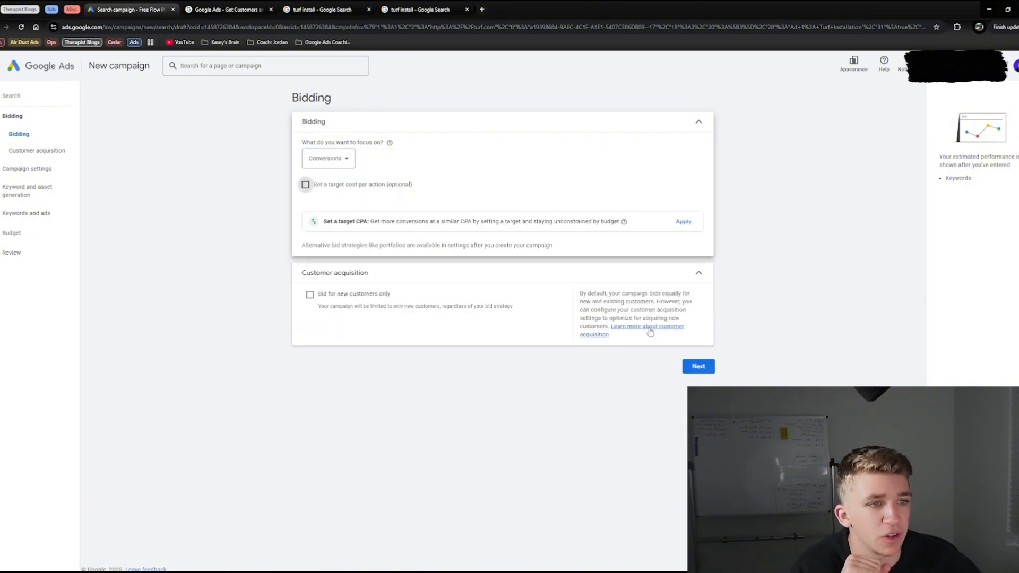
pyautogui.click(702, 371)
# Step: Exclude the Google Search Partners Network from the campaign's networks
pyautogui.click(303, 159)
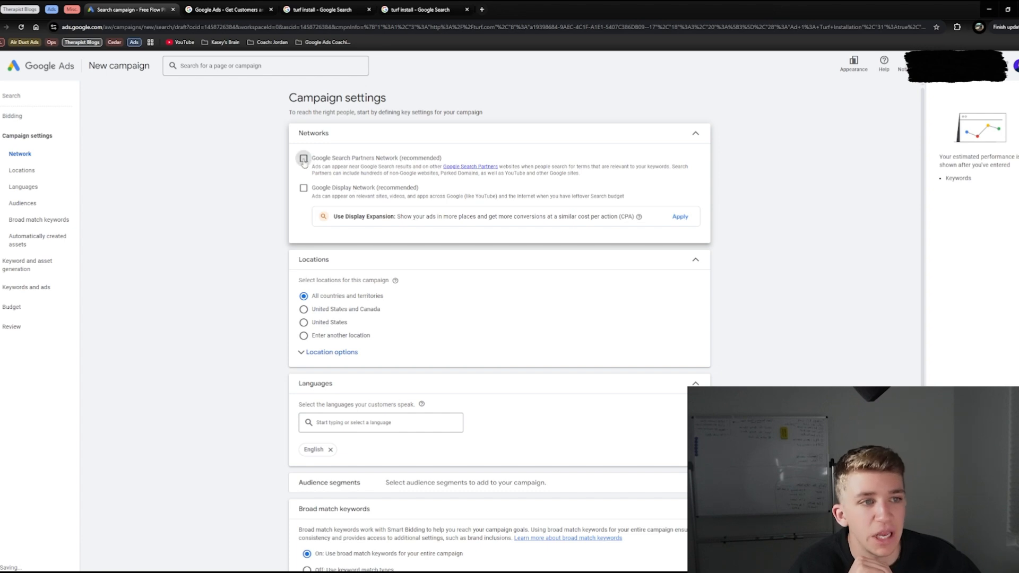
pyautogui.moveTo(439, 159); pyautogui.dragTo(268, 142)
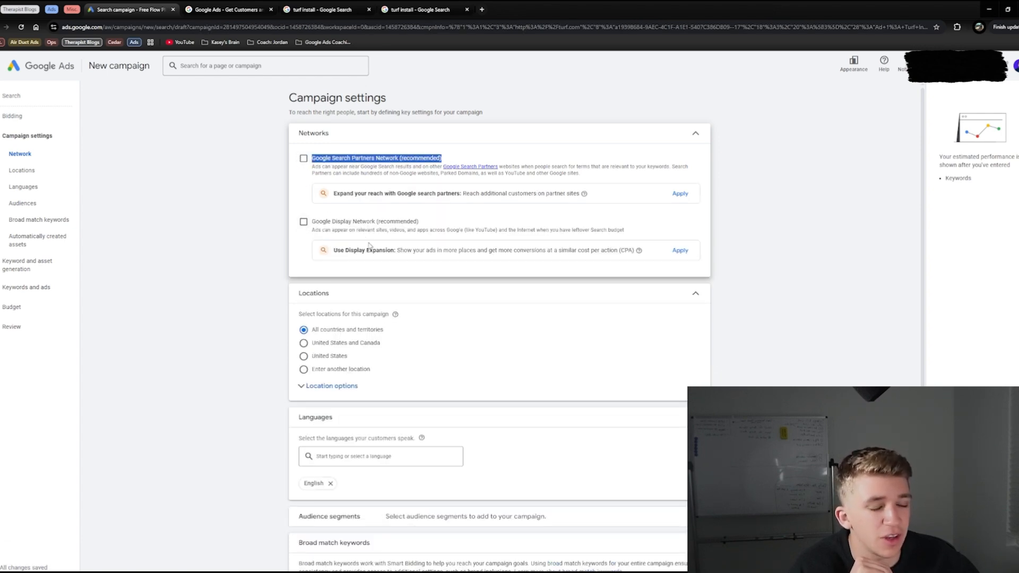
# Step: Target another location using the advanced search, adding a 20 mi radius around St. George, UT
pyautogui.scroll(-1, 371, 247)
pyautogui.click(333, 329)
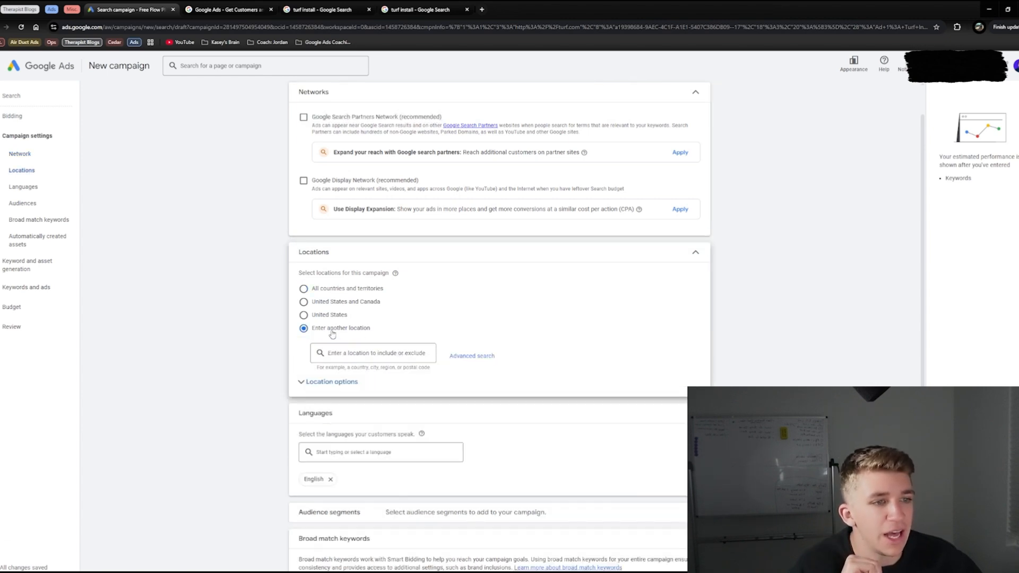
pyautogui.moveTo(377, 332); pyautogui.dragTo(317, 334)
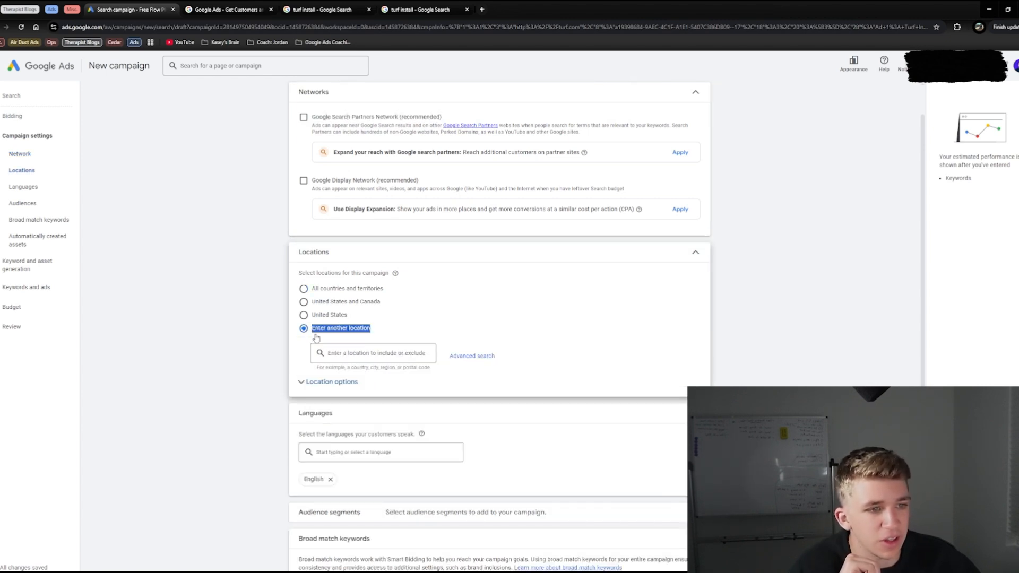
pyautogui.click(467, 357)
pyautogui.click(352, 209)
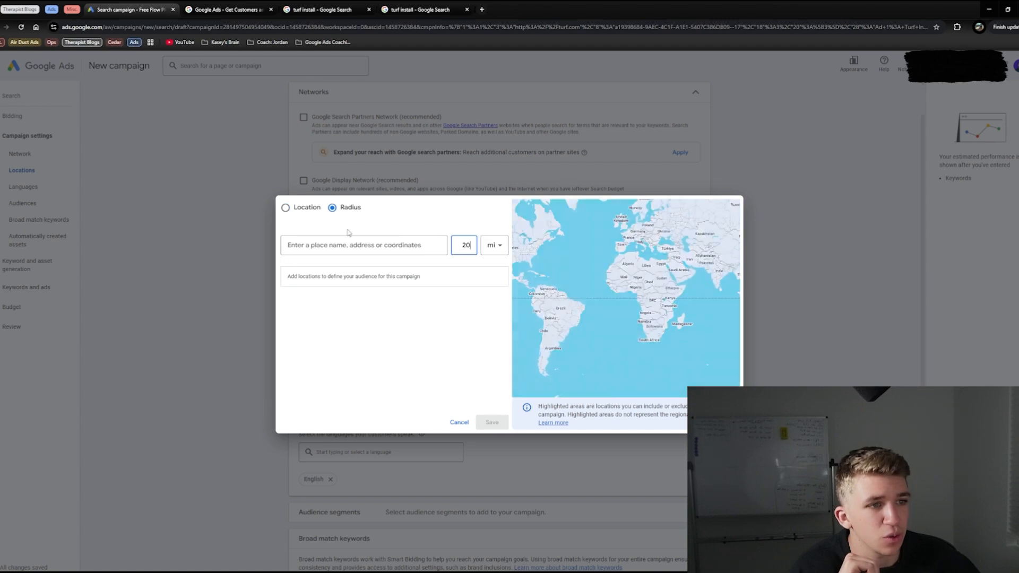
pyautogui.click(357, 246)
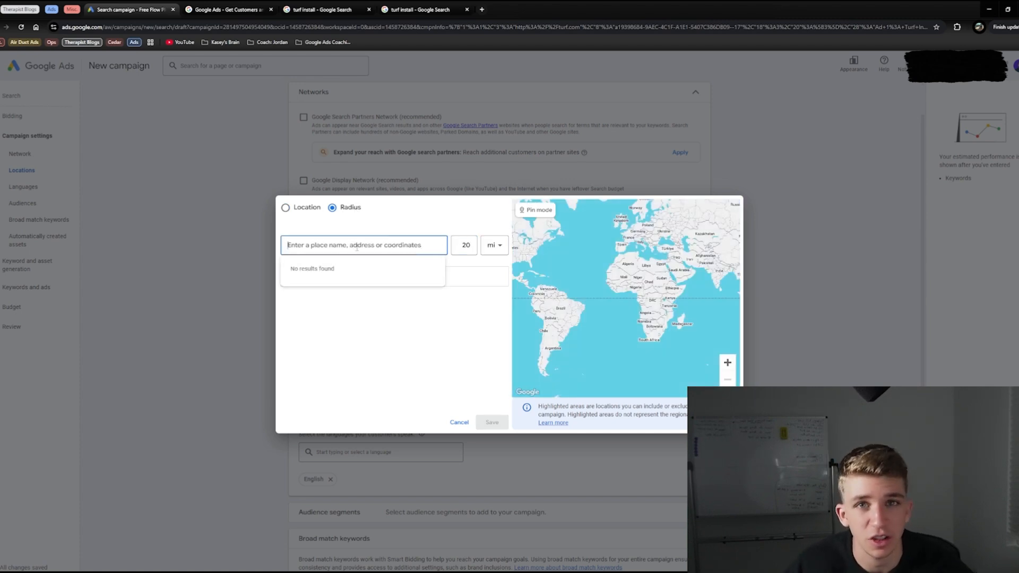
pyautogui.write('St. George')
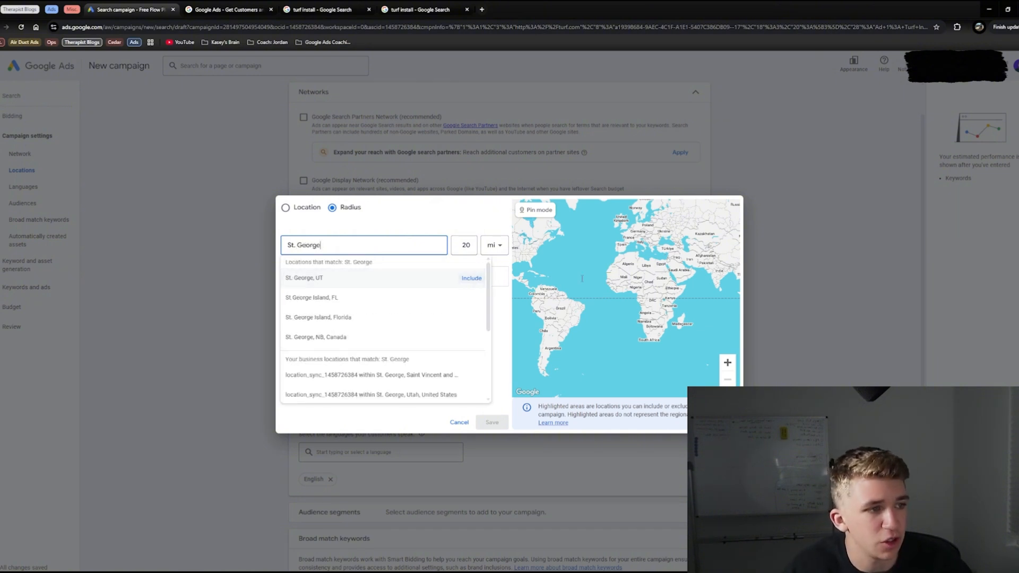
pyautogui.press('Return')
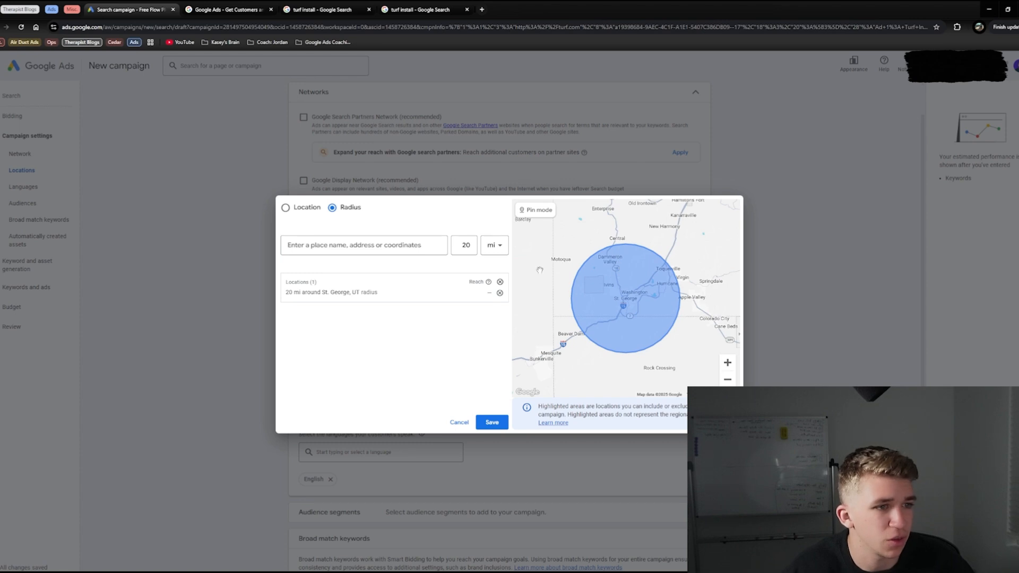
pyautogui.click(287, 208)
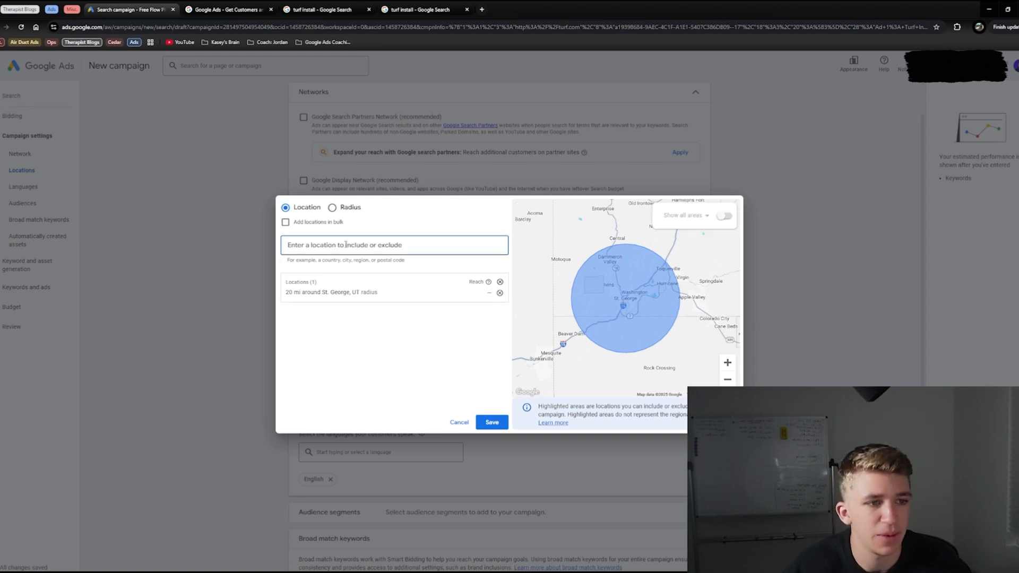
pyautogui.write('St. George')
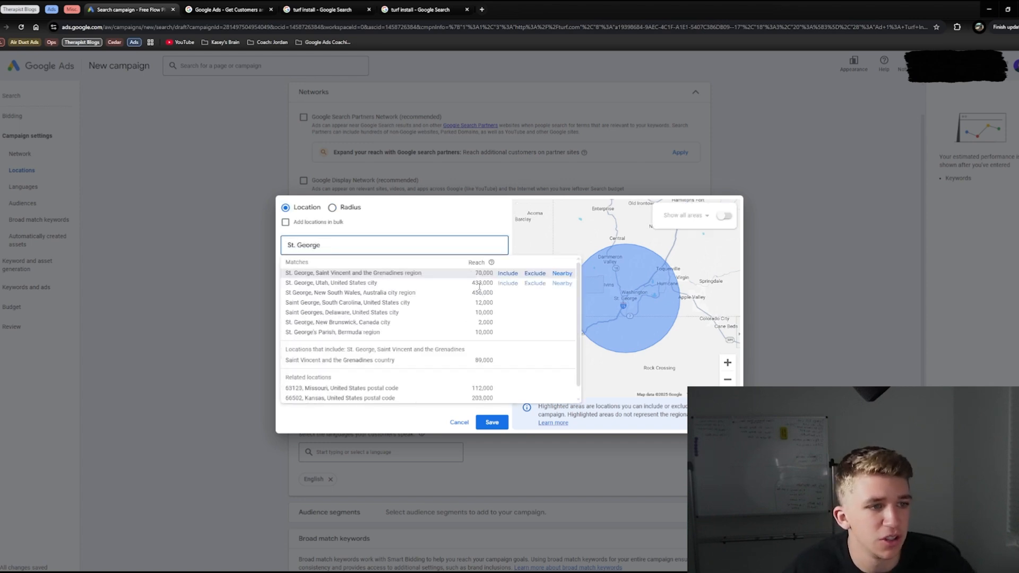
pyautogui.click(507, 284)
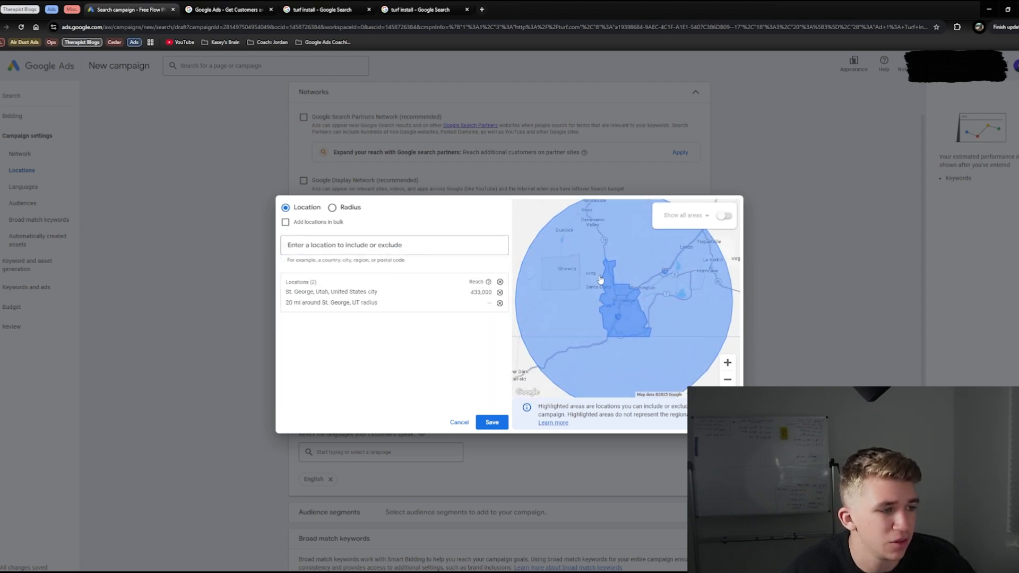
pyautogui.click(500, 292)
# Step: Save the radius targeting and set the location options to Presence or interest
pyautogui.click(492, 421)
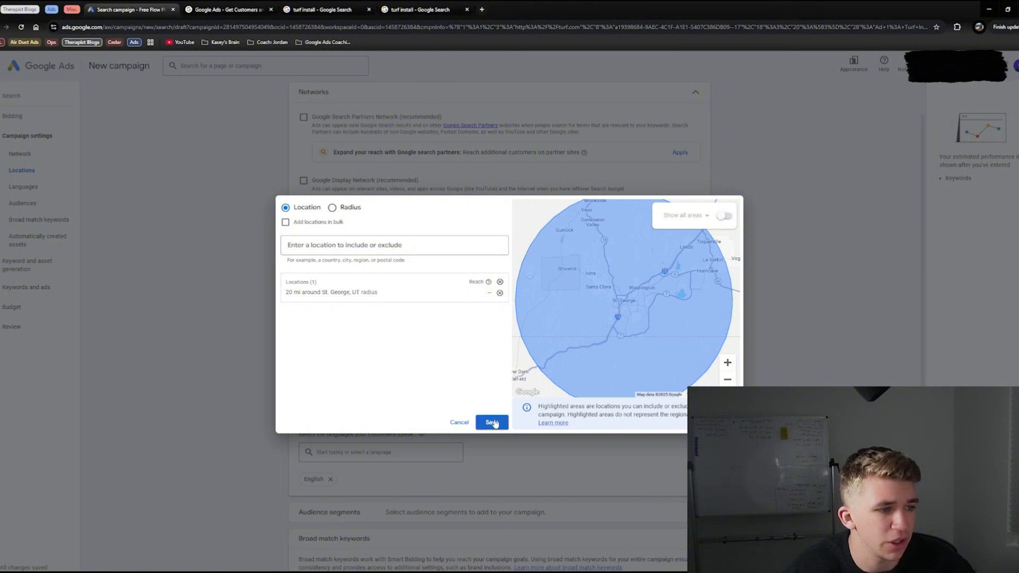
pyautogui.scroll(-2, 330, 294)
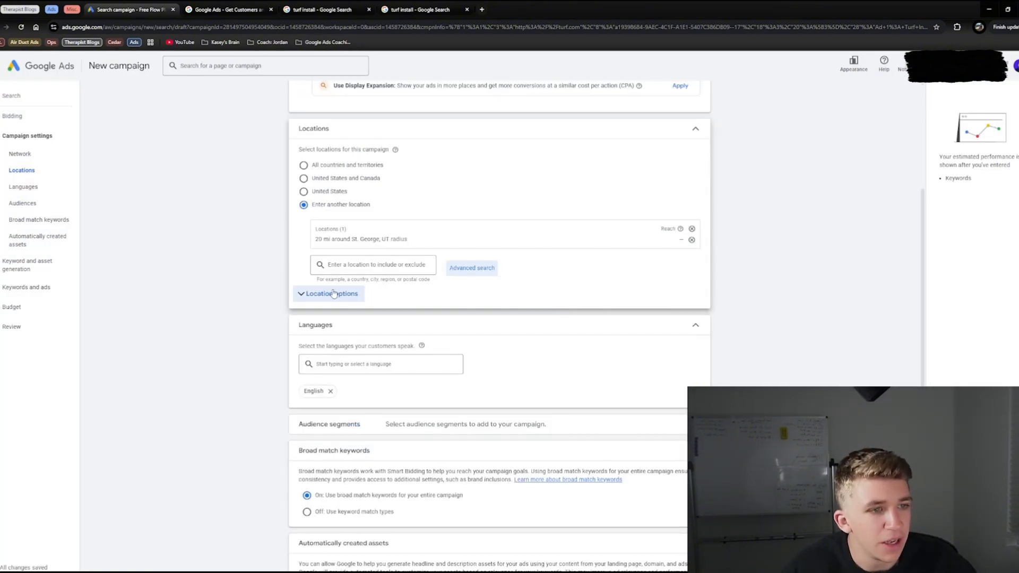
pyautogui.click(328, 295)
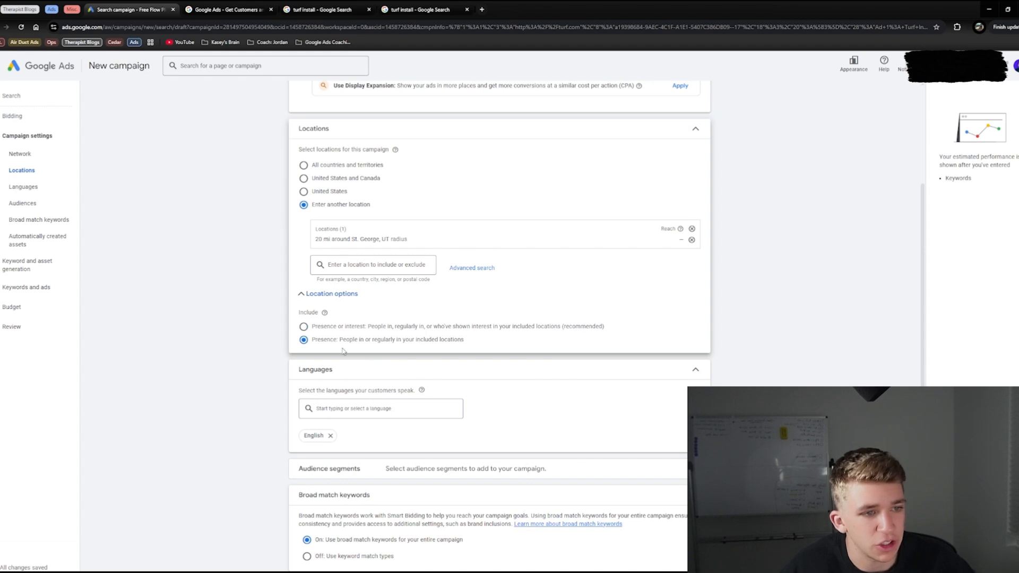
pyautogui.moveTo(338, 342); pyautogui.dragTo(459, 349)
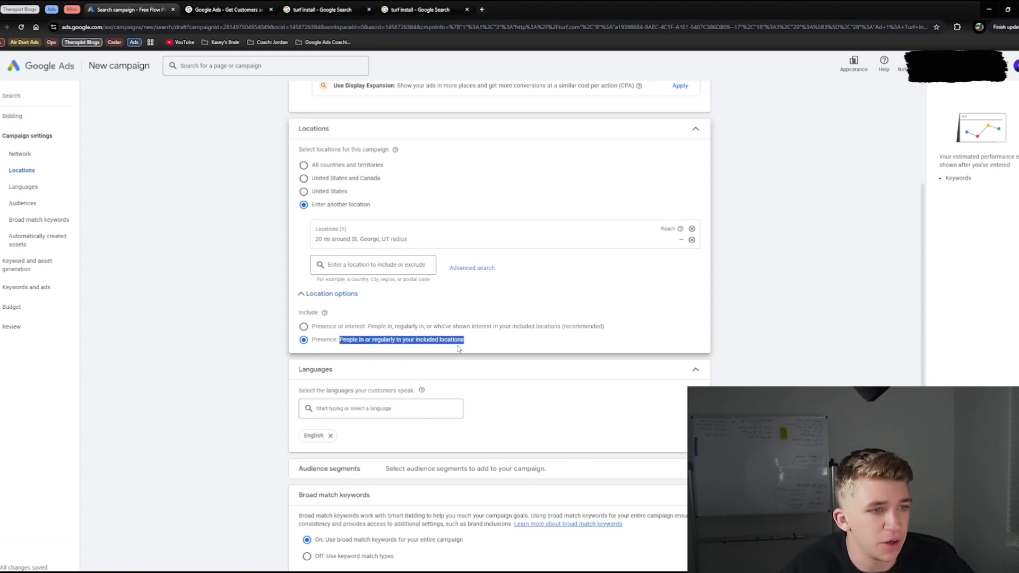
pyautogui.moveTo(323, 329); pyautogui.dragTo(608, 331)
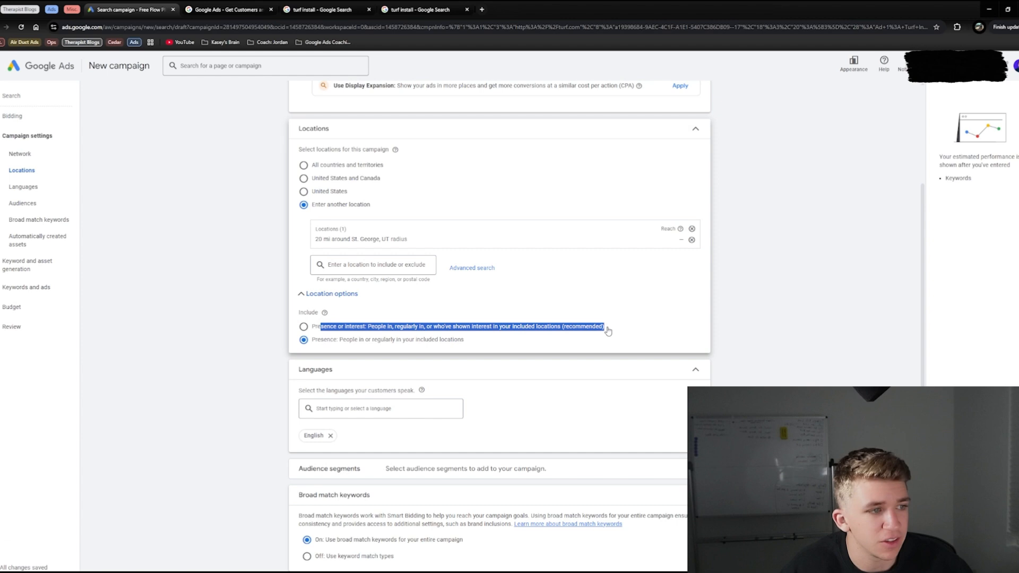
# Step: Set the location options to Presence: People in or regularly in your included locations
pyautogui.click(376, 342)
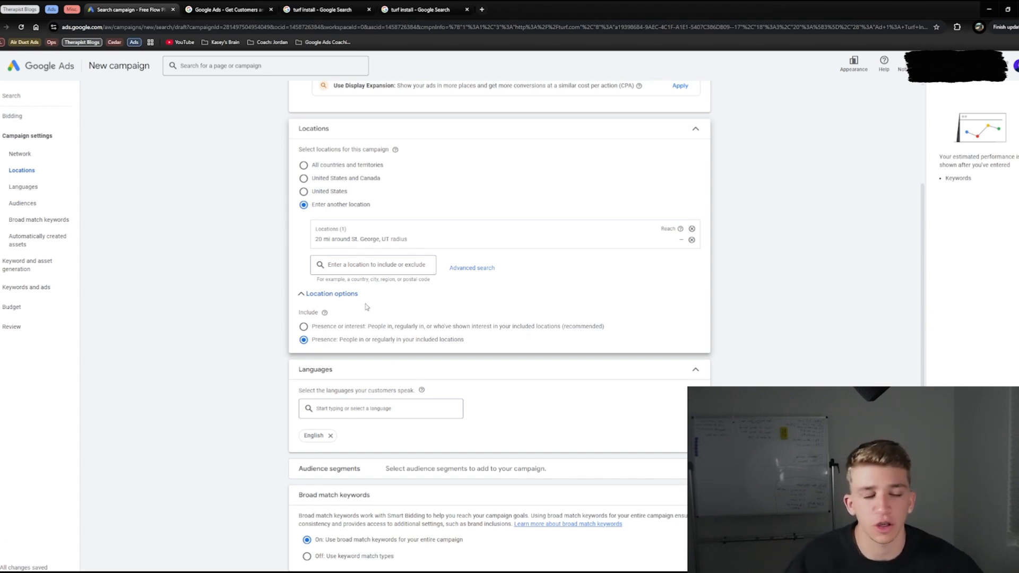
pyautogui.moveTo(309, 341); pyautogui.dragTo(421, 344)
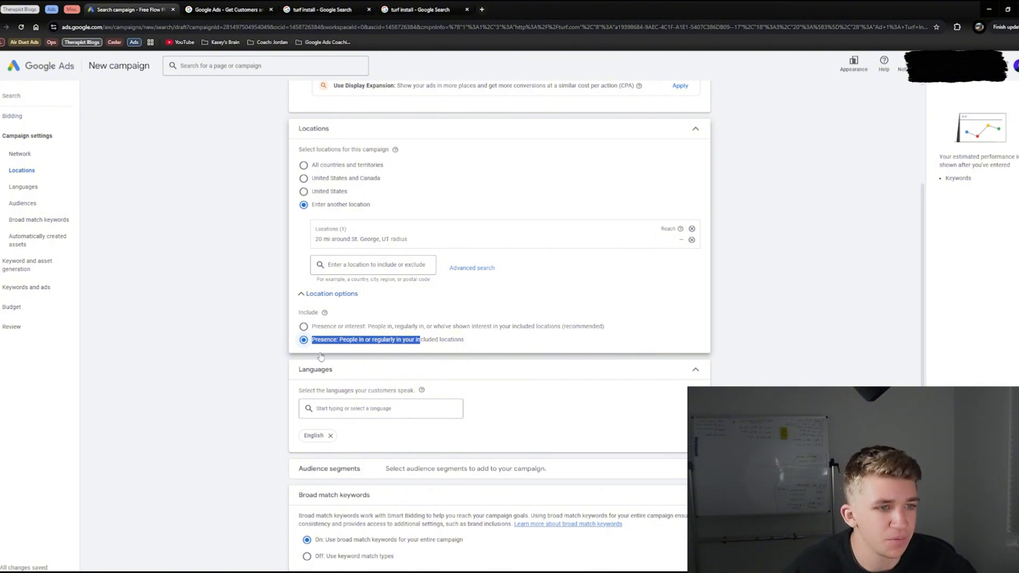
pyautogui.click(373, 373)
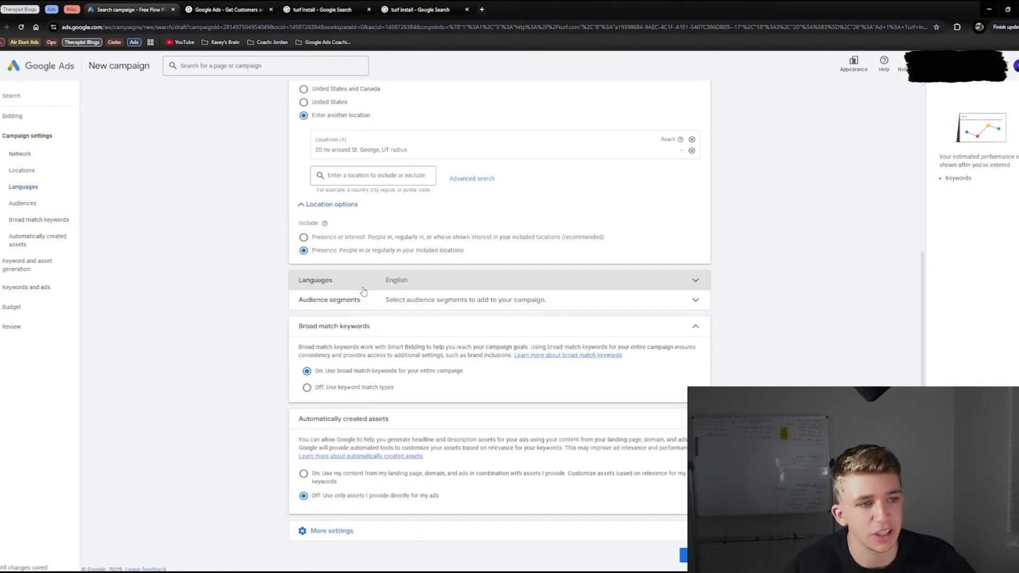
pyautogui.click(371, 281)
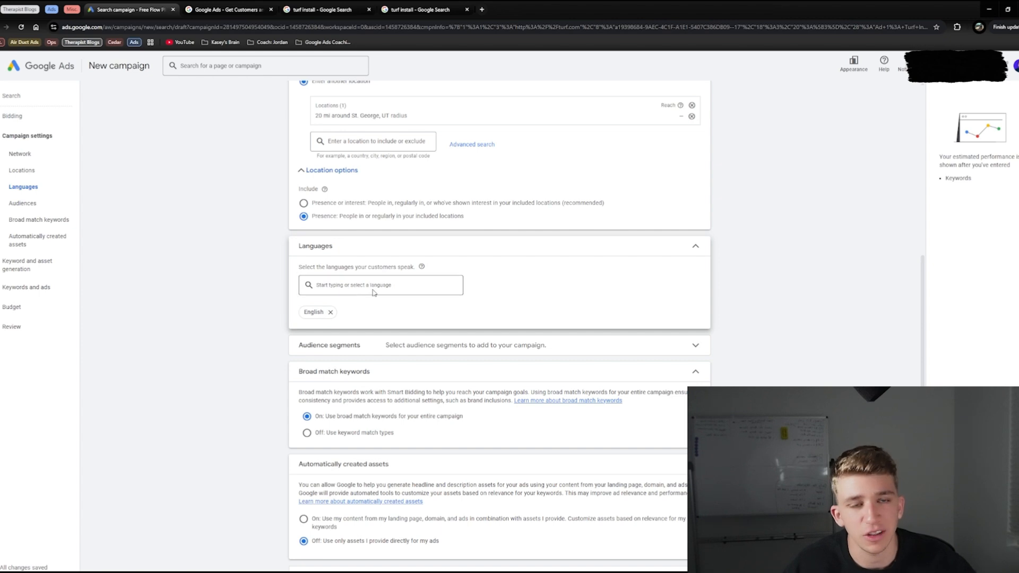
pyautogui.moveTo(264, 351); pyautogui.dragTo(578, 351)
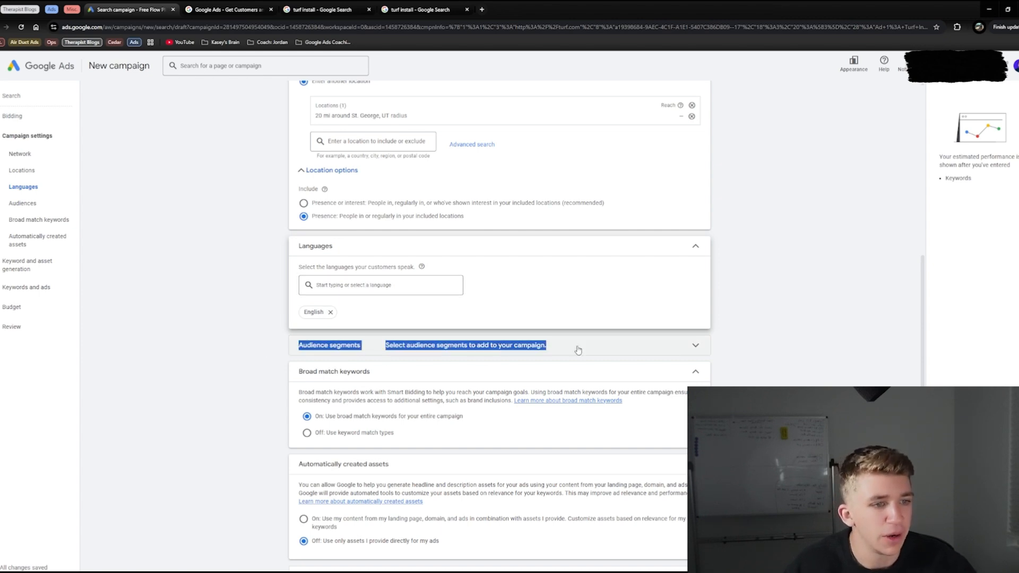
# Step: Turn off broad match keywords for the campaign so that it uses keyword match types
pyautogui.scroll(-1, 318, 382)
pyautogui.moveTo(277, 389); pyautogui.dragTo(397, 397)
pyautogui.moveTo(232, 394); pyautogui.dragTo(350, 396)
pyautogui.click(348, 393)
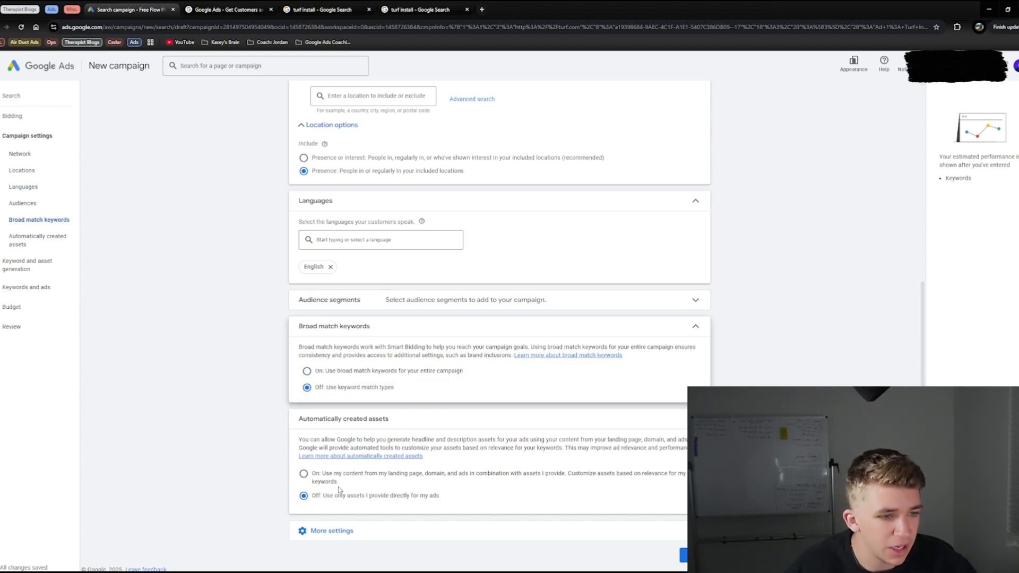
pyautogui.moveTo(313, 496); pyautogui.dragTo(314, 474)
pyautogui.click(315, 474)
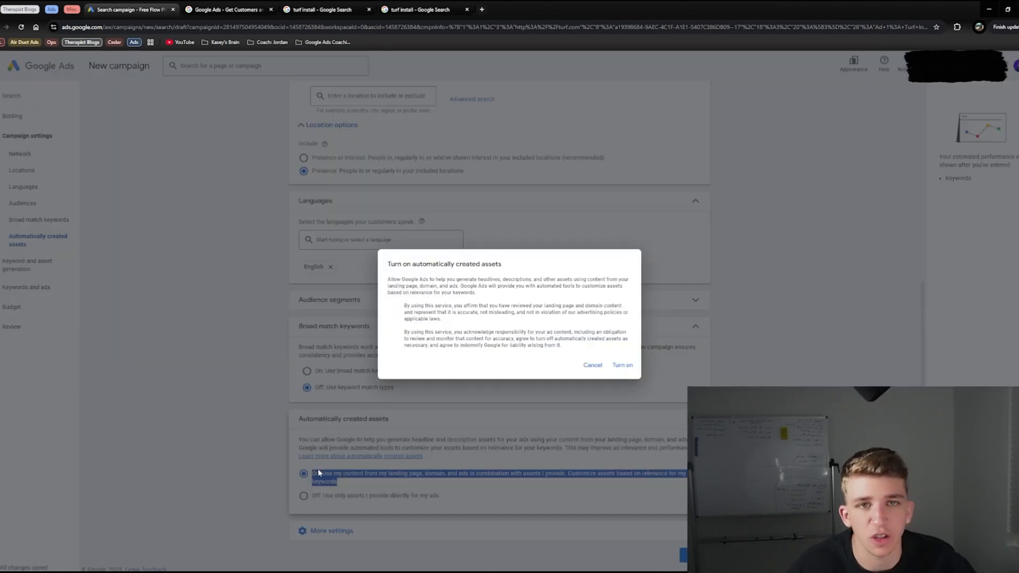
pyautogui.click(591, 365)
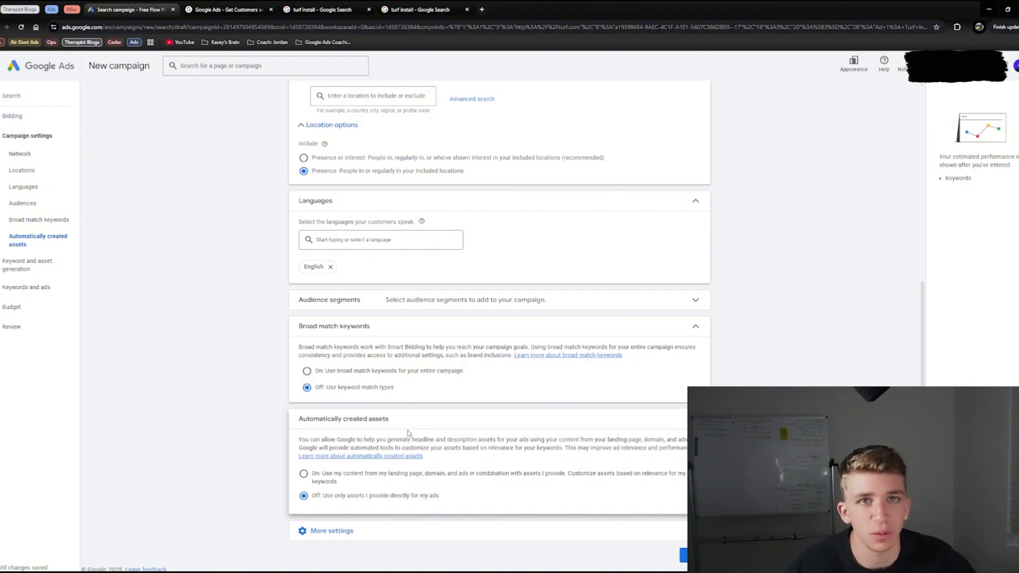
pyautogui.moveTo(192, 404); pyautogui.dragTo(482, 498)
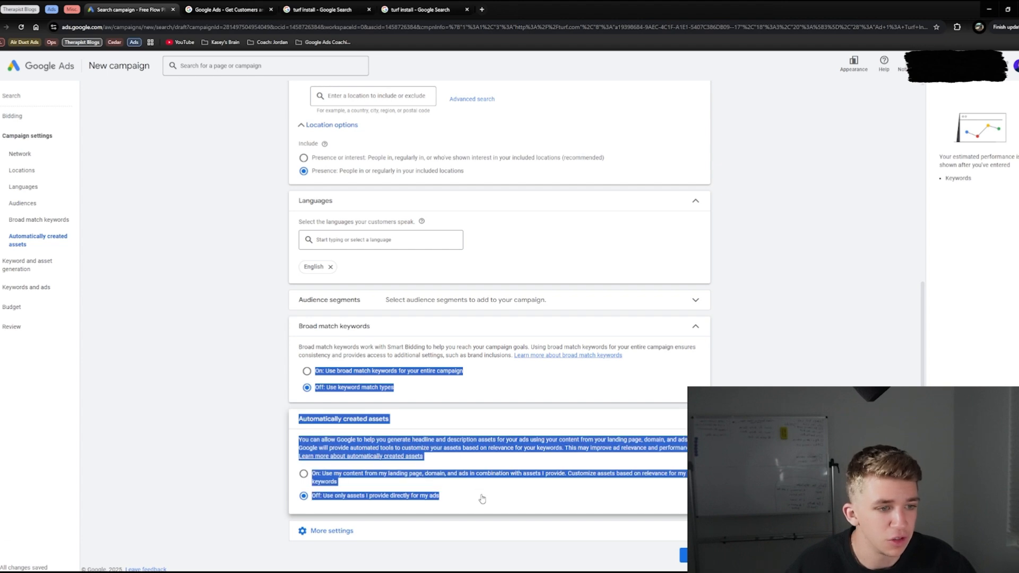
pyautogui.click(223, 458)
# Step: Open the campaign's ad schedule and add separate rows for Mondays, Tuesdays and Wednesdays
pyautogui.click(326, 530)
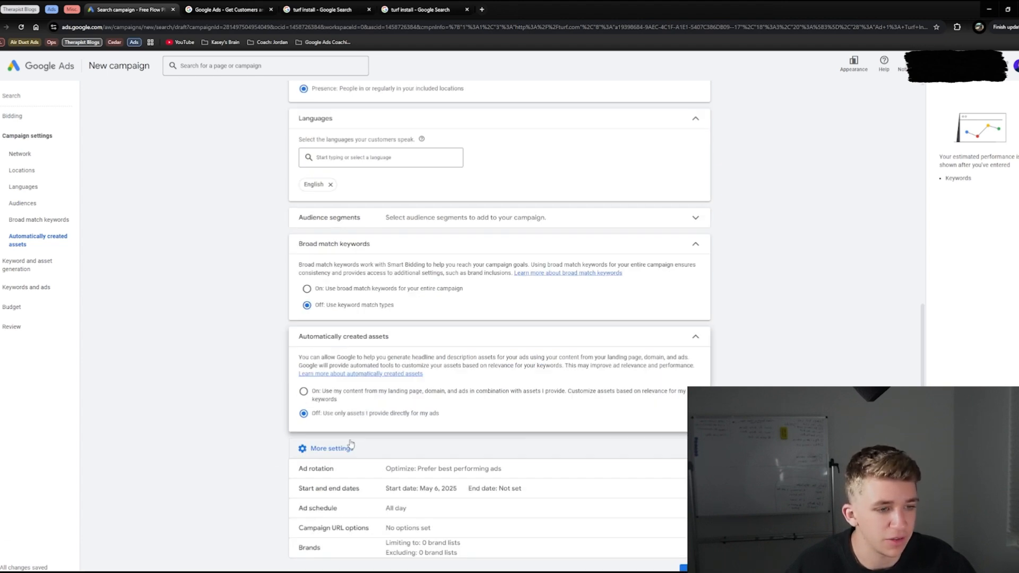
pyautogui.click(391, 491)
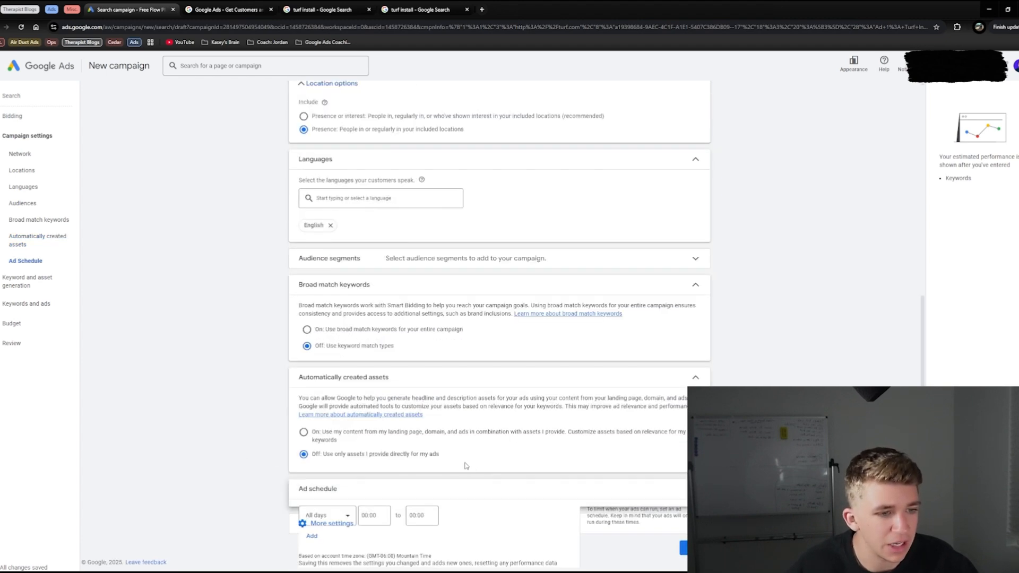
pyautogui.click(333, 450)
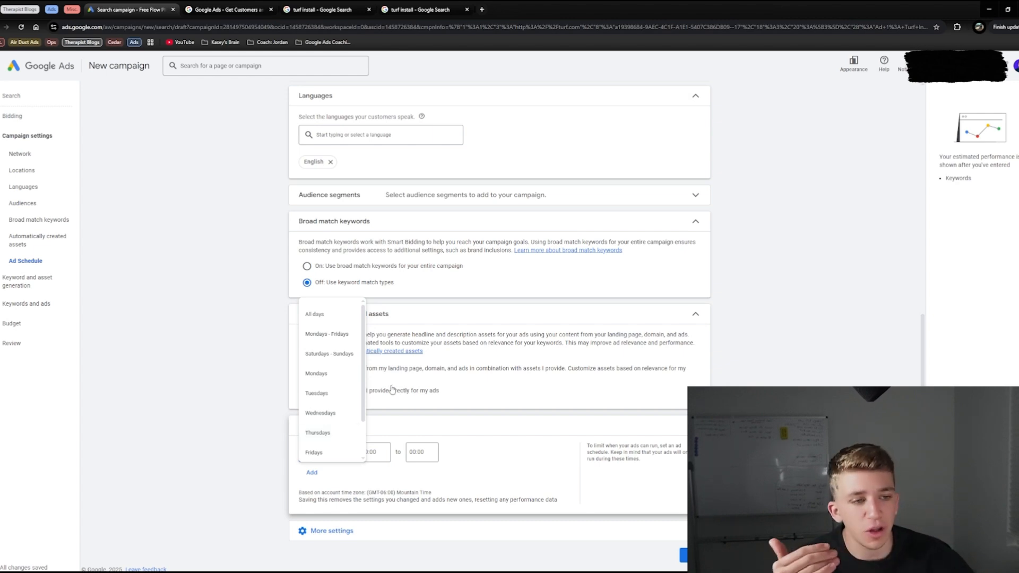
pyautogui.click(325, 376)
pyautogui.click(312, 472)
pyautogui.click(325, 478)
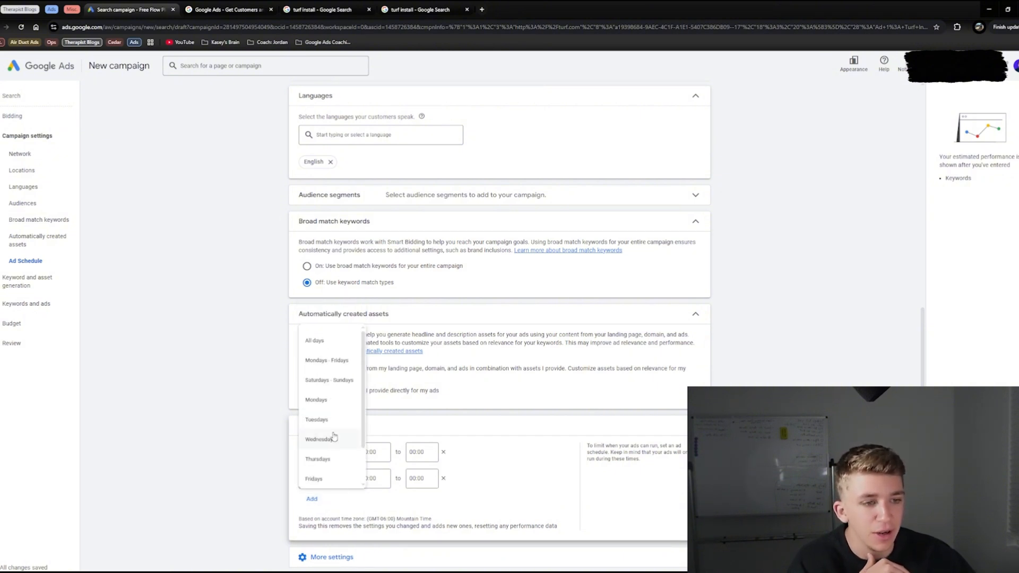
pyautogui.click(317, 419)
pyautogui.click(312, 499)
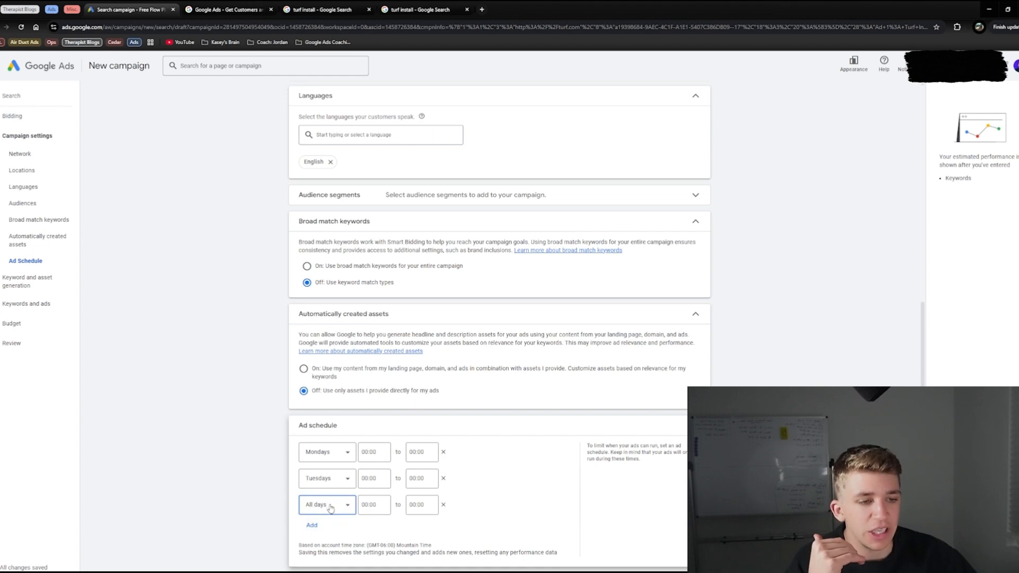
pyautogui.click(330, 508)
pyautogui.click(325, 470)
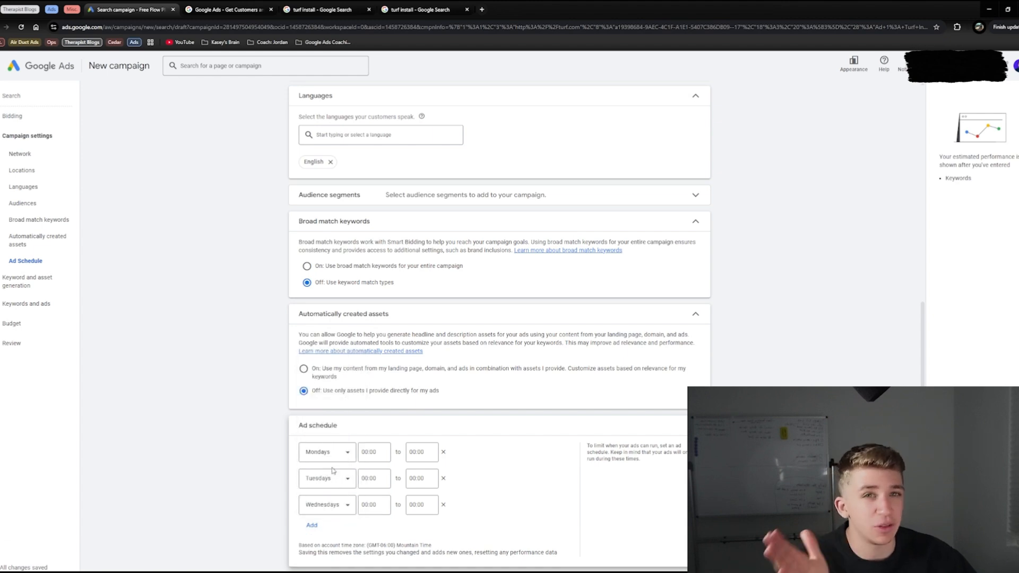
# Step: Set the Mondays row of the ad schedule to run from 09:00 to 12:00
pyautogui.scroll(-1, 363, 449)
pyautogui.click(371, 410)
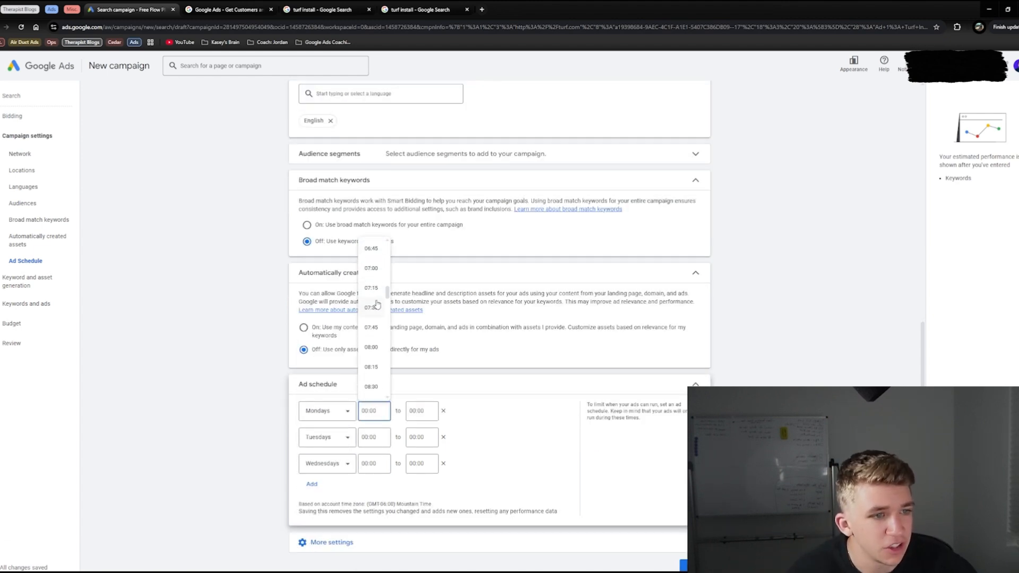
pyautogui.scroll(-3, 376, 304)
pyautogui.click(375, 265)
pyautogui.click(422, 410)
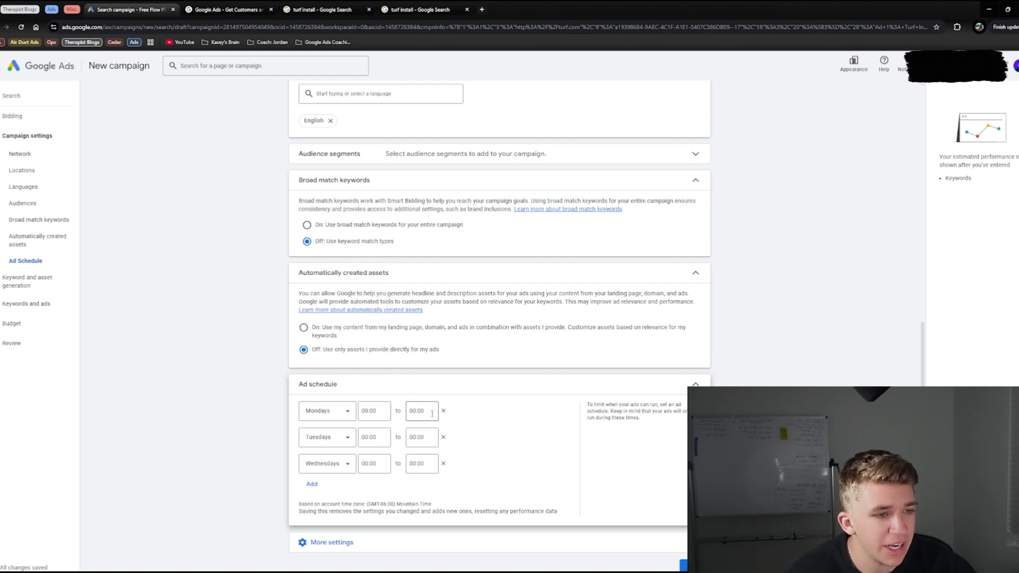
pyautogui.scroll(2, 425, 318)
pyautogui.scroll(-10, 428, 327)
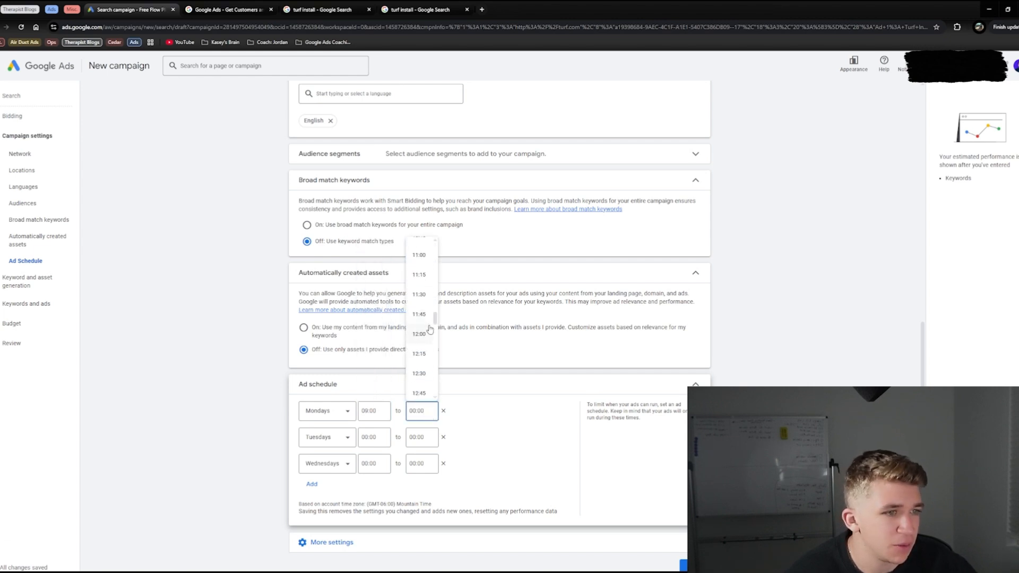
pyautogui.click(423, 294)
# Step: Set the Tuesdays row of the ad schedule to run from 09:00 to 12:00
pyautogui.click(374, 437)
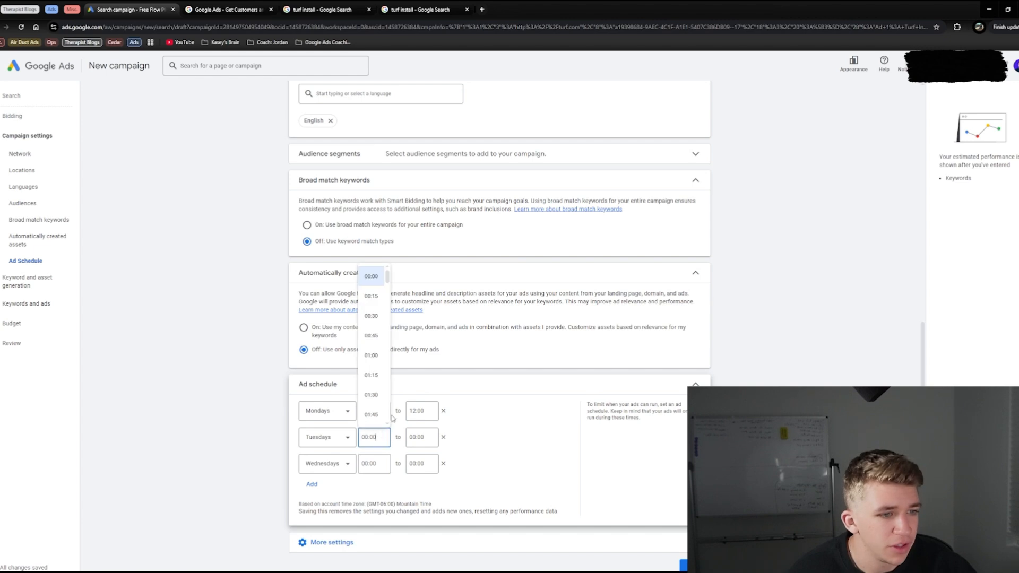
pyautogui.scroll(3, 374, 363)
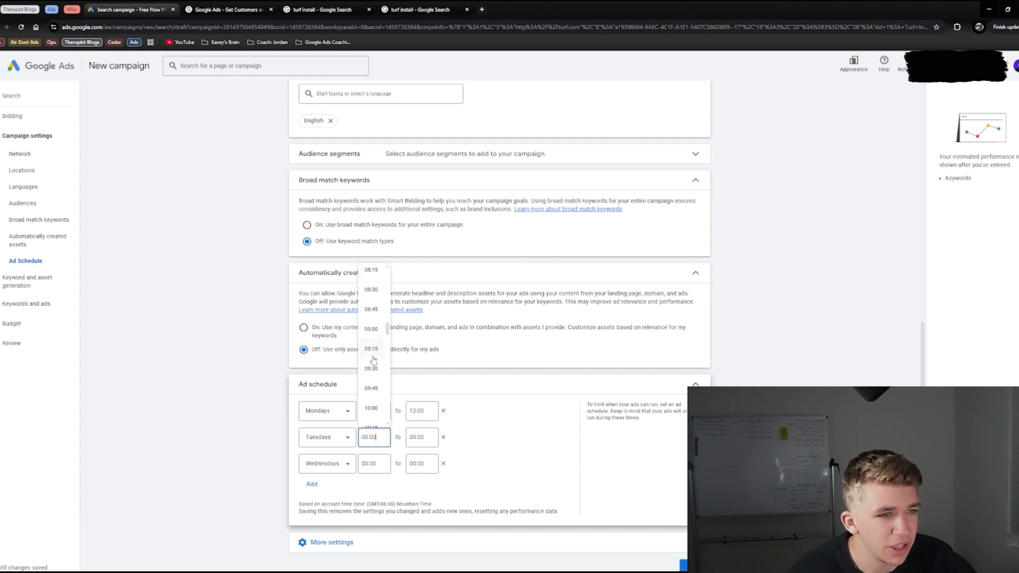
pyautogui.click(379, 329)
pyautogui.click(422, 437)
pyautogui.scroll(1, 419, 359)
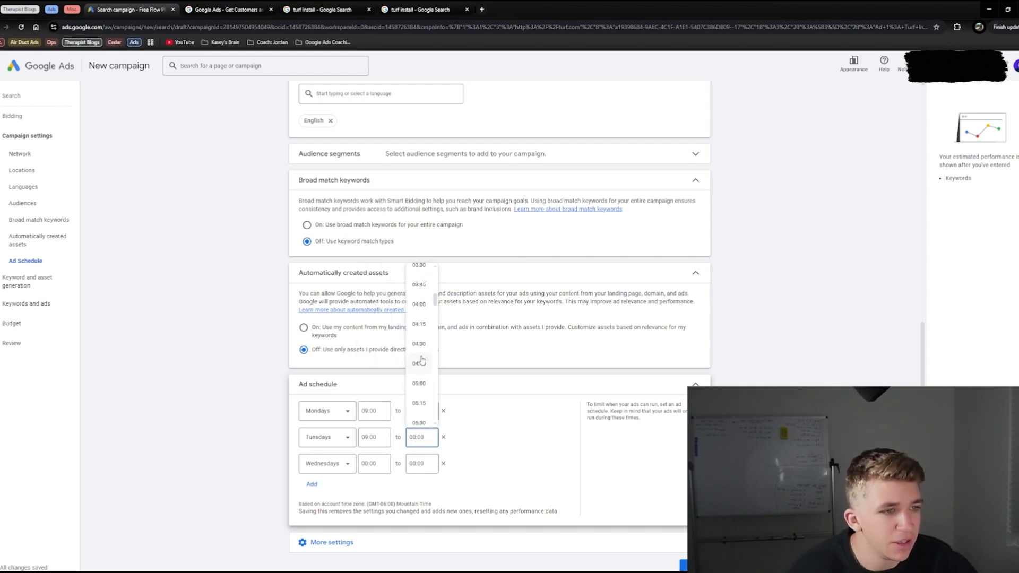
pyautogui.scroll(-3, 422, 355)
pyautogui.click(419, 320)
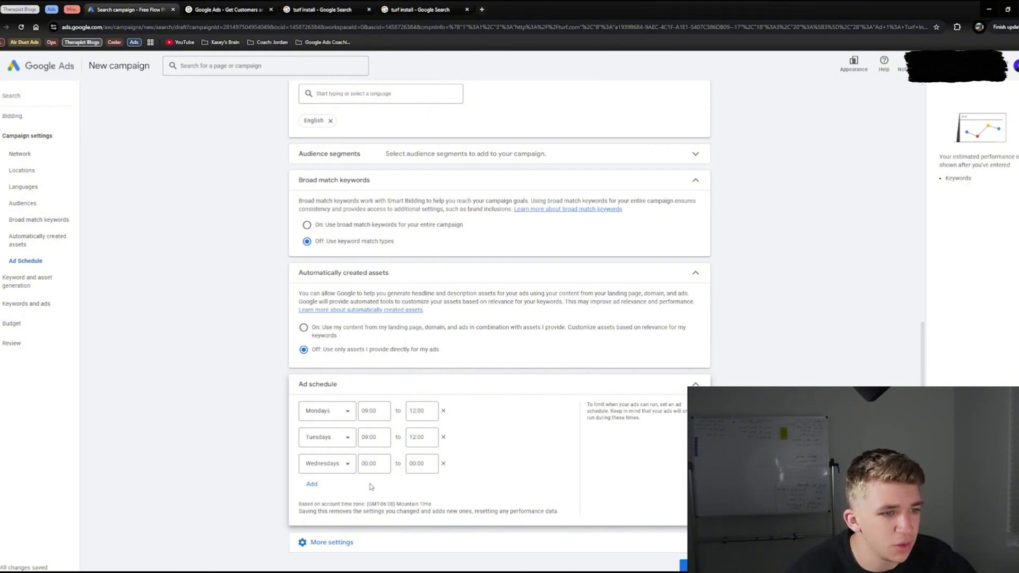
# Step: Set the Wednesdays row of the ad schedule to run from 09:00 to 12:00
pyautogui.click(373, 463)
pyautogui.scroll(-3, 370, 363)
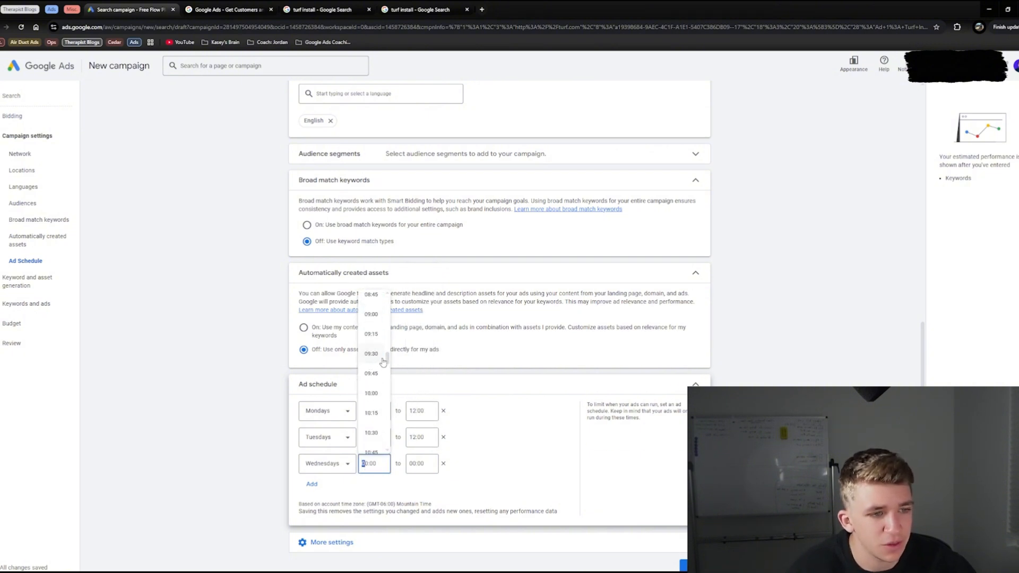
pyautogui.click(371, 314)
pyautogui.click(422, 463)
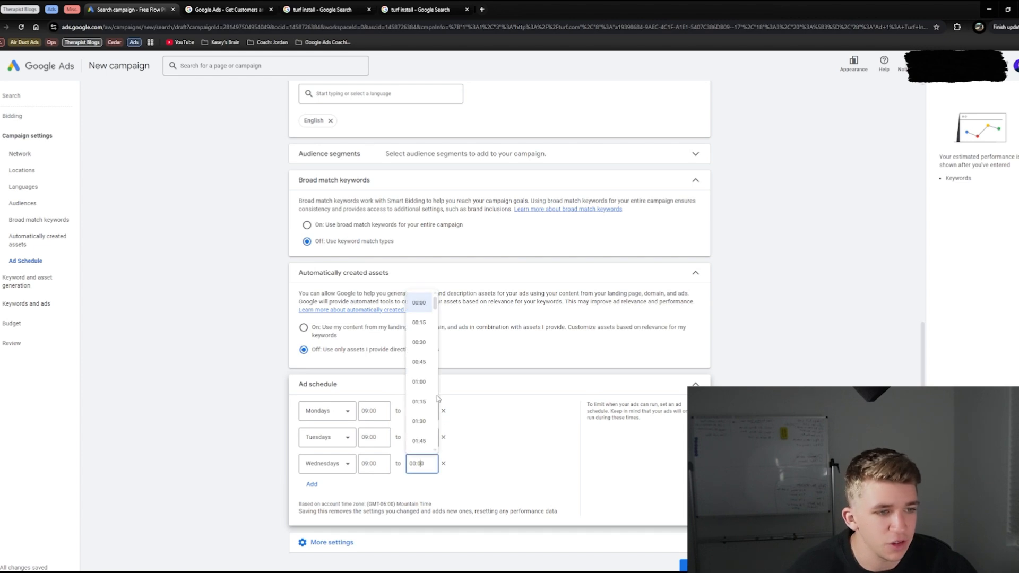
pyautogui.scroll(-8, 432, 379)
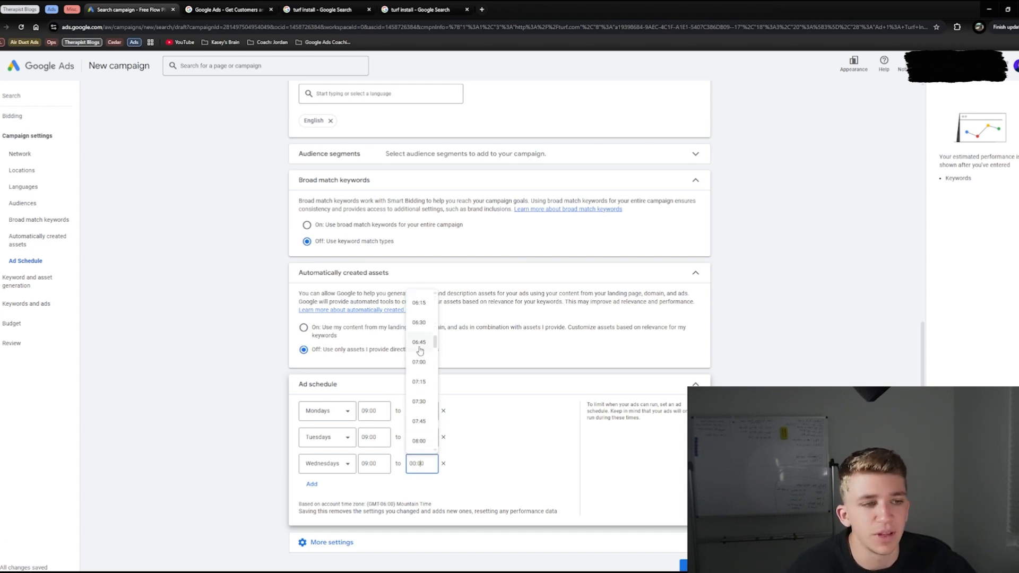
pyautogui.scroll(-6, 421, 350)
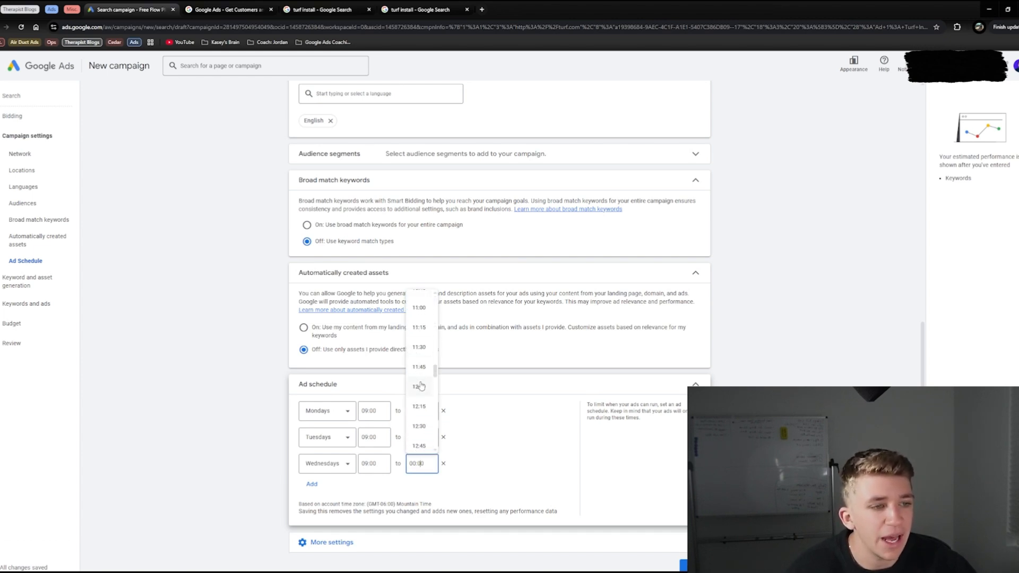
pyautogui.click(421, 388)
# Step: Keep the ad rotation on Optimize: Prefer best performing ads and continue to keyword and asset generation
pyautogui.scroll(-2, 392, 446)
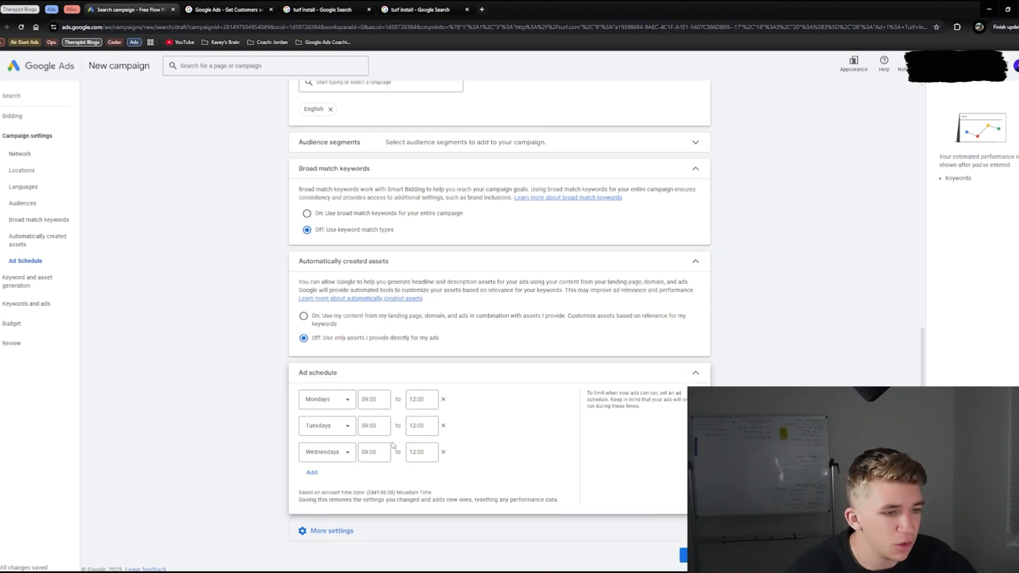
pyautogui.click(349, 531)
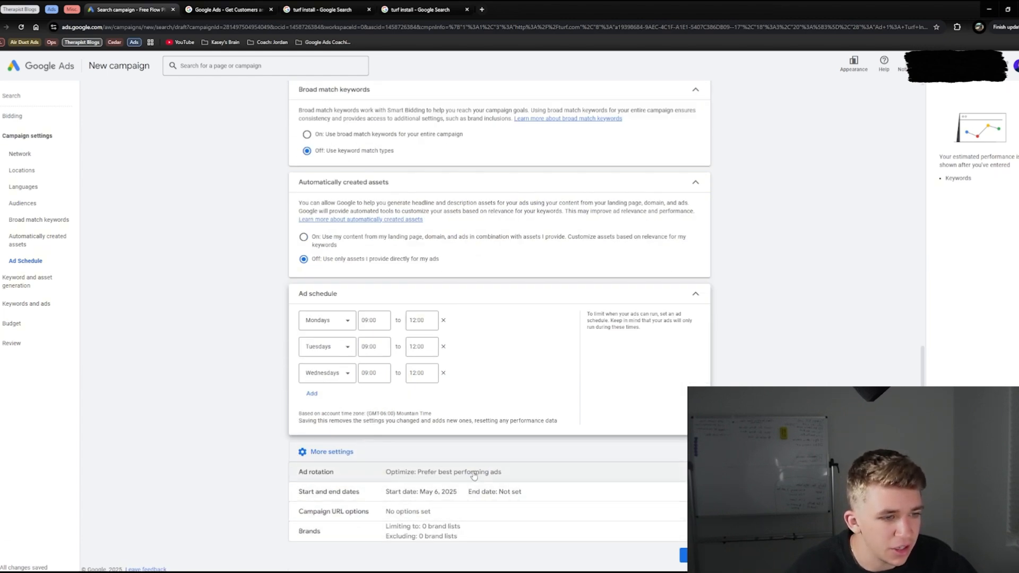
pyautogui.click(473, 473)
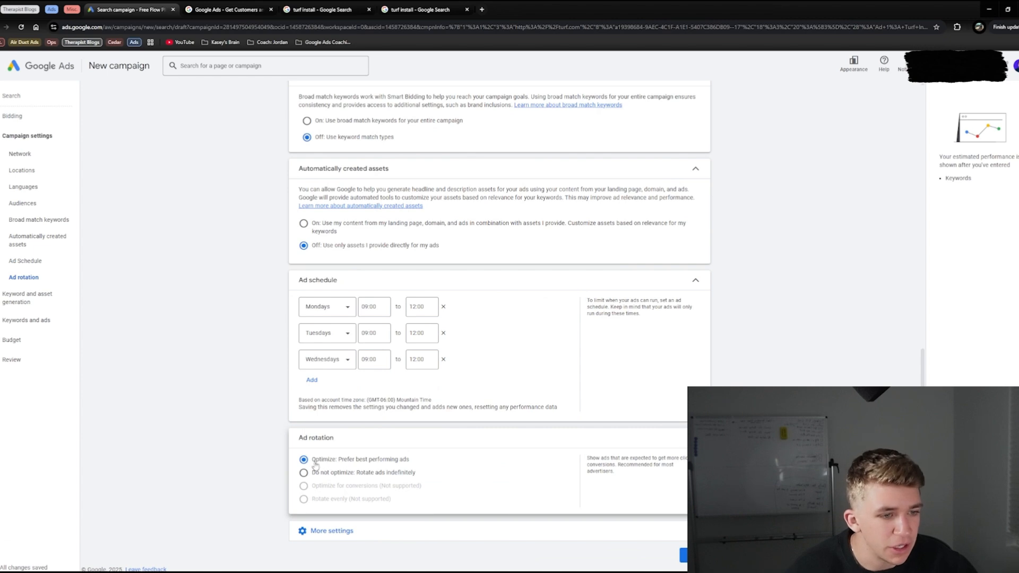
pyautogui.moveTo(312, 464); pyautogui.dragTo(421, 466)
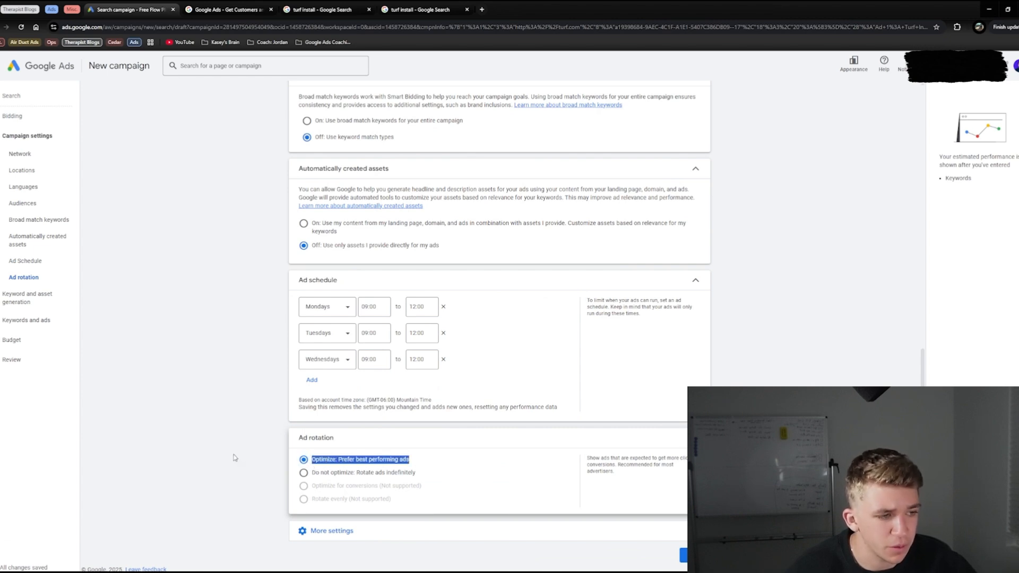
pyautogui.click(684, 555)
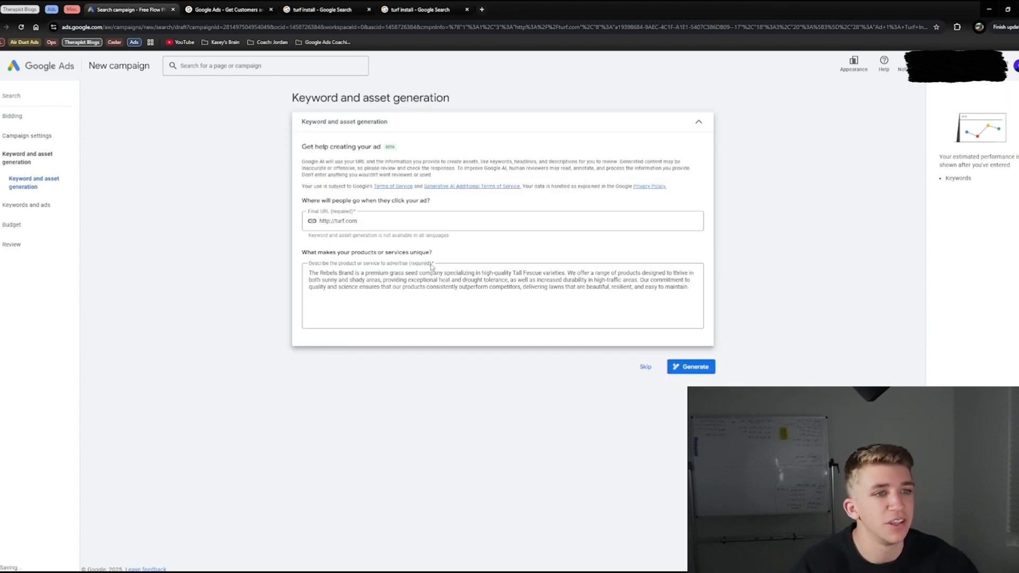
# Step: Skip the AI keyword and asset generation and proceed to the Keywords and ads stage
pyautogui.moveTo(330, 146); pyautogui.dragTo(434, 217)
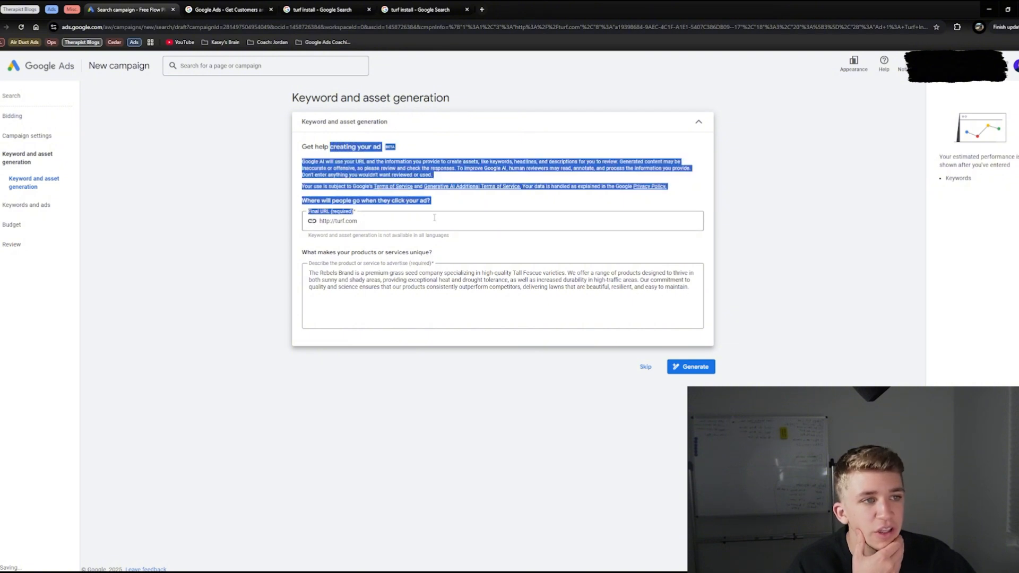
pyautogui.click(443, 187)
pyautogui.moveTo(409, 152); pyautogui.dragTo(298, 144)
pyautogui.tripleClick(320, 144)
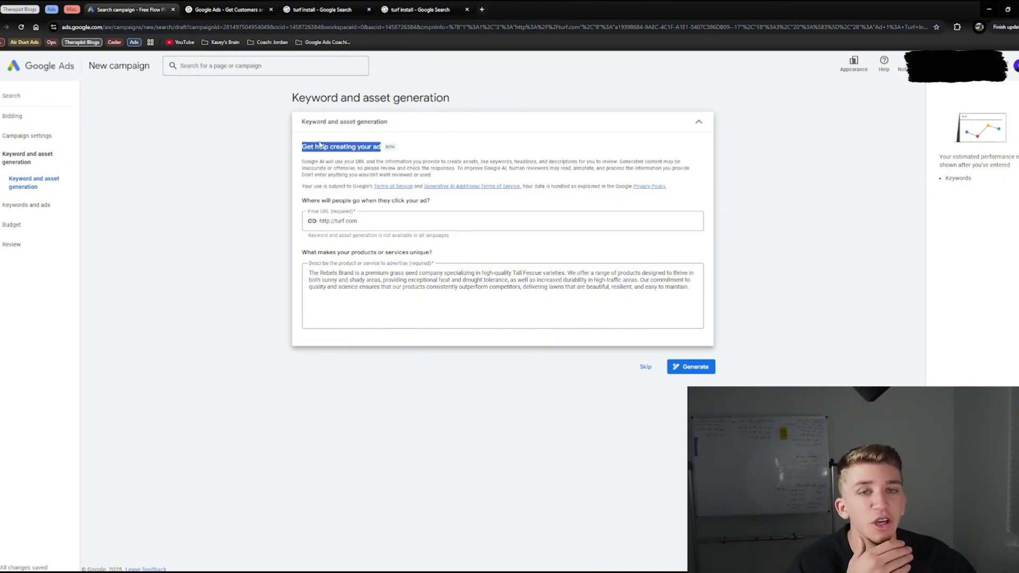
pyautogui.moveTo(503, 287); pyautogui.dragTo(304, 206)
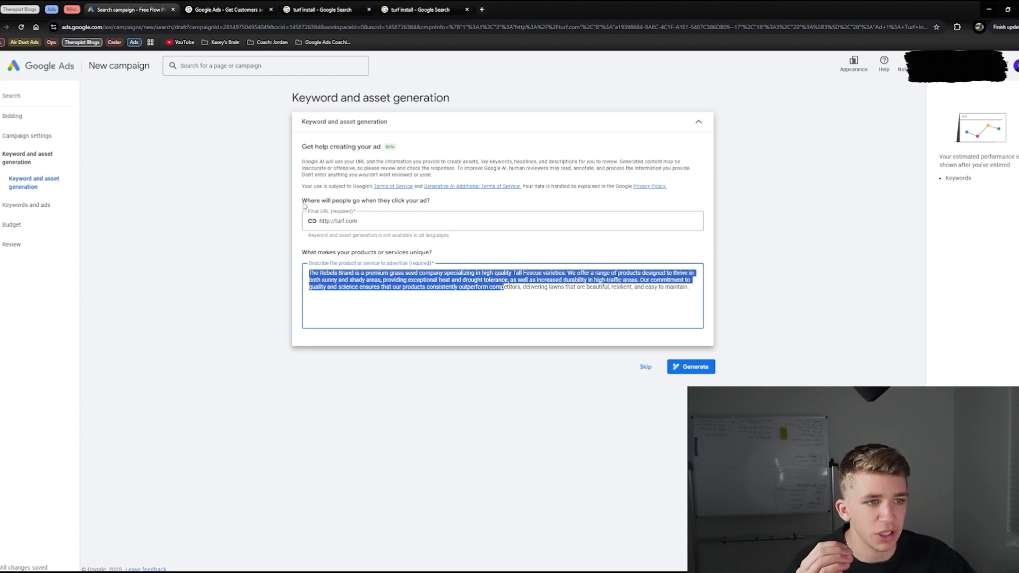
pyautogui.click(645, 367)
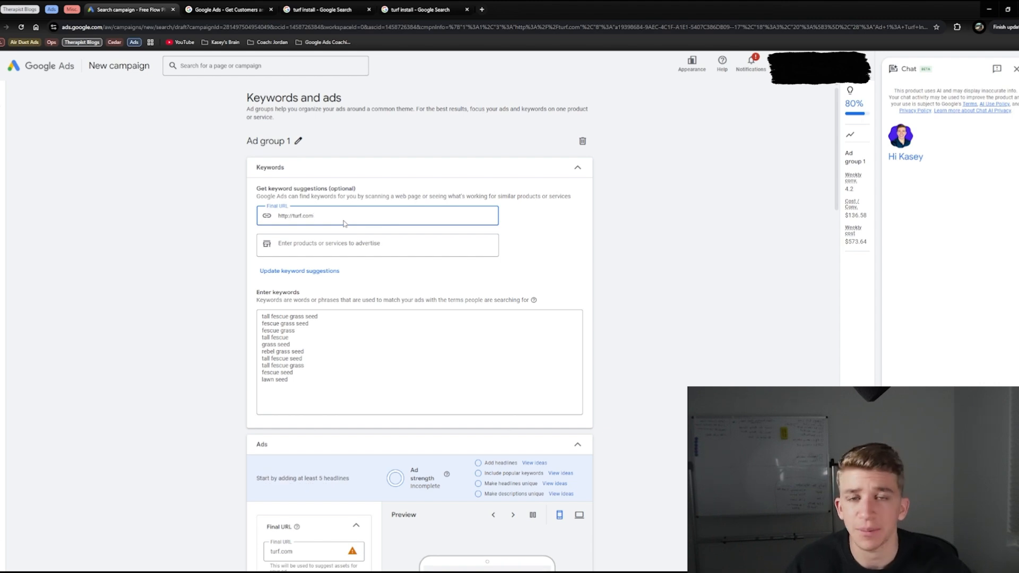
pyautogui.write('/insta')
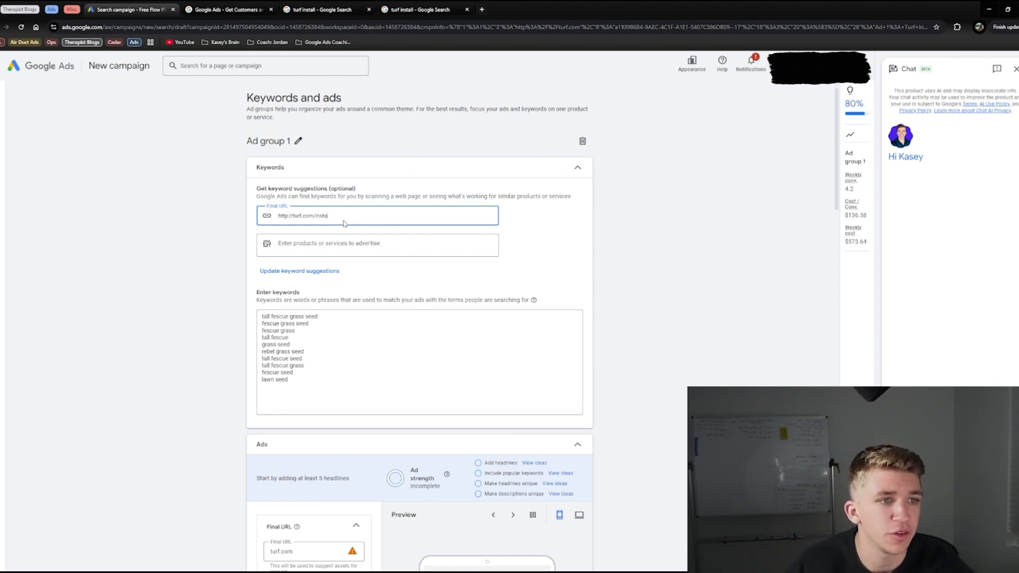
pyautogui.write('llations')
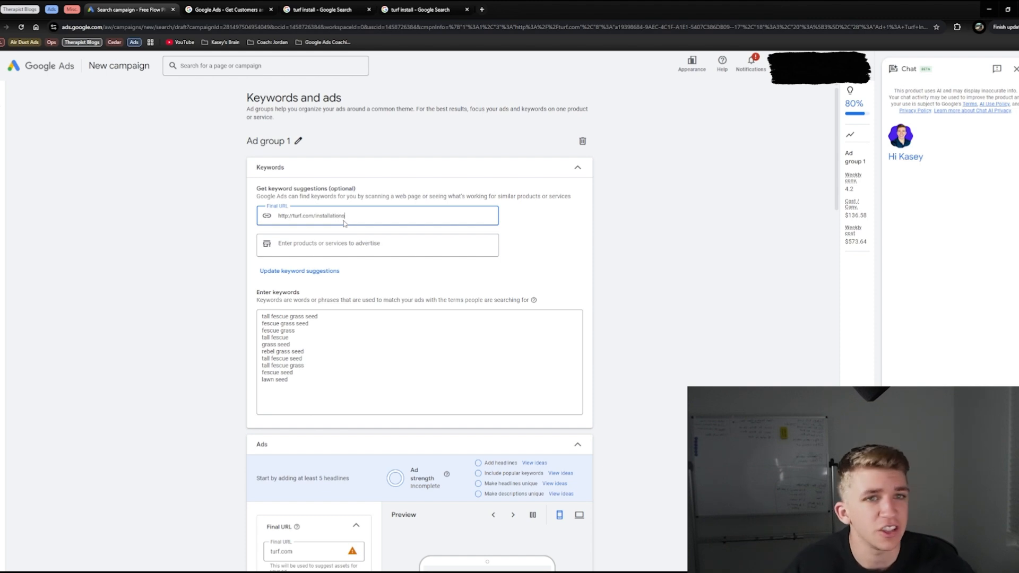
pyautogui.click(221, 238)
# Step: Clear all the suggested grass seed keywords from the ad group's keyword list
pyautogui.click(332, 341)
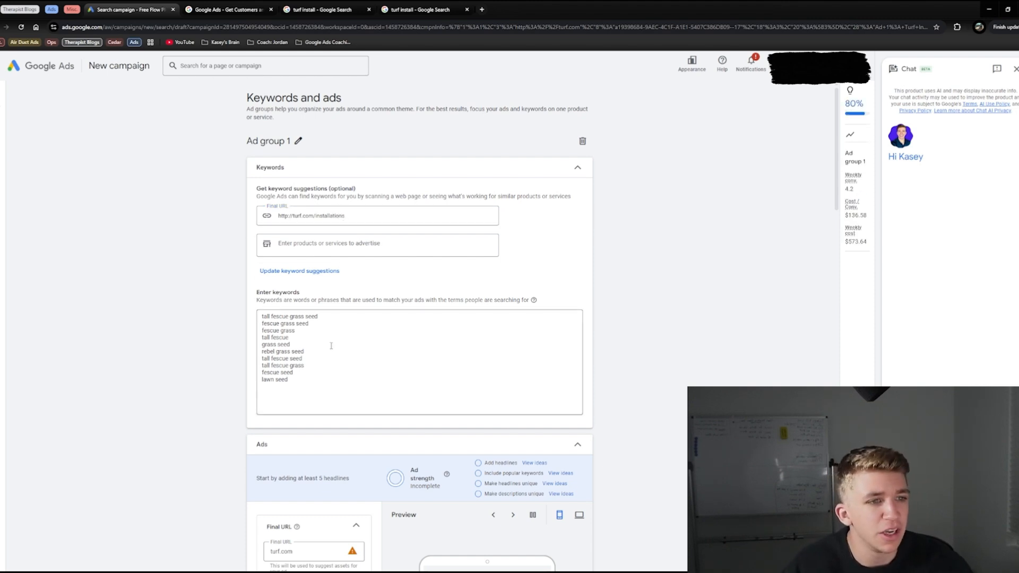
pyautogui.hotkey('ctrl', 'a')
pyautogui.press('BackSpace')
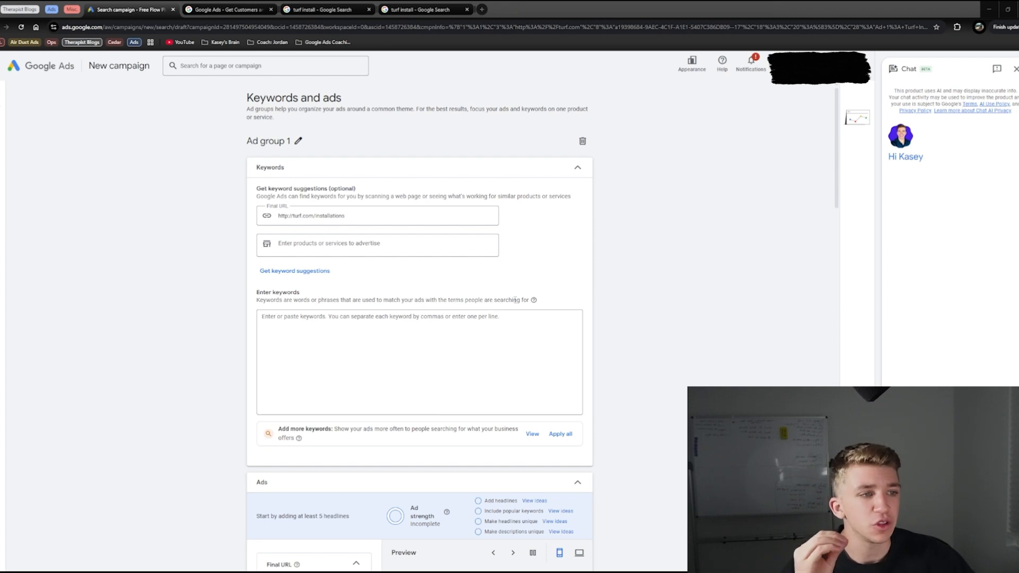
# Step: Check the keyword match type notation and enter turf installation as a broad match keyword
pyautogui.click(534, 301)
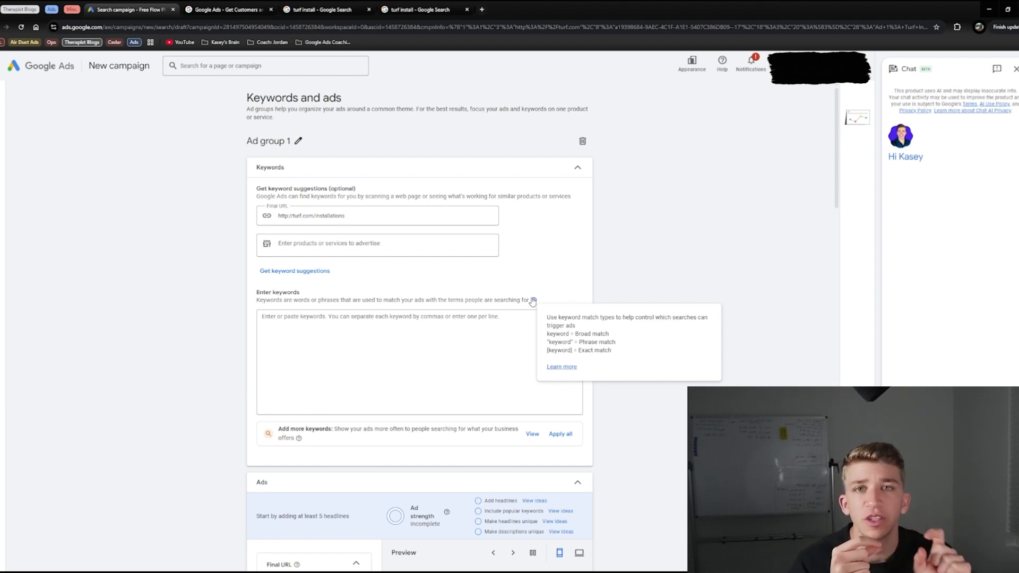
pyautogui.click(322, 326)
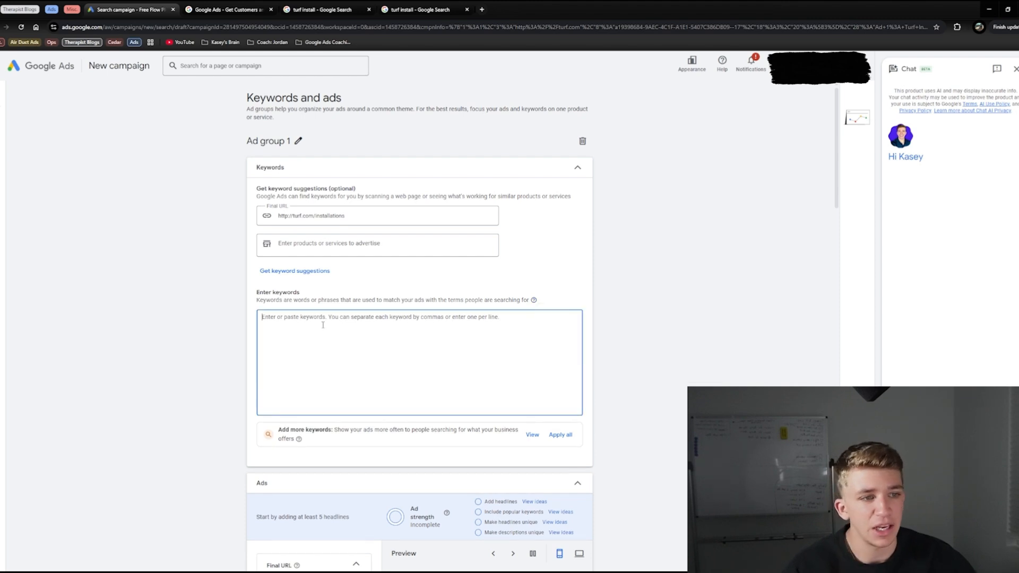
pyautogui.write('turf installation')
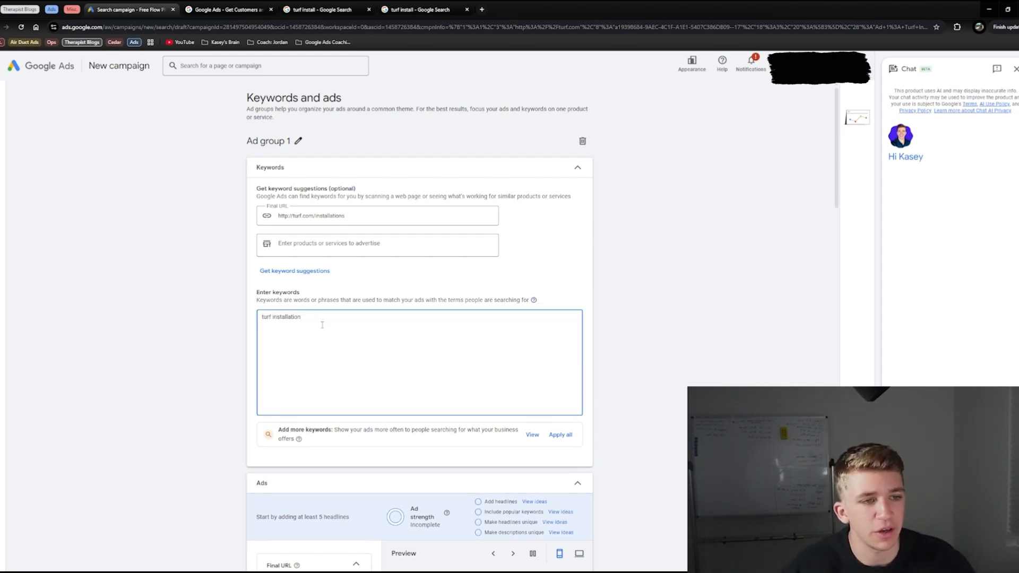
pyautogui.doubleClick(296, 317)
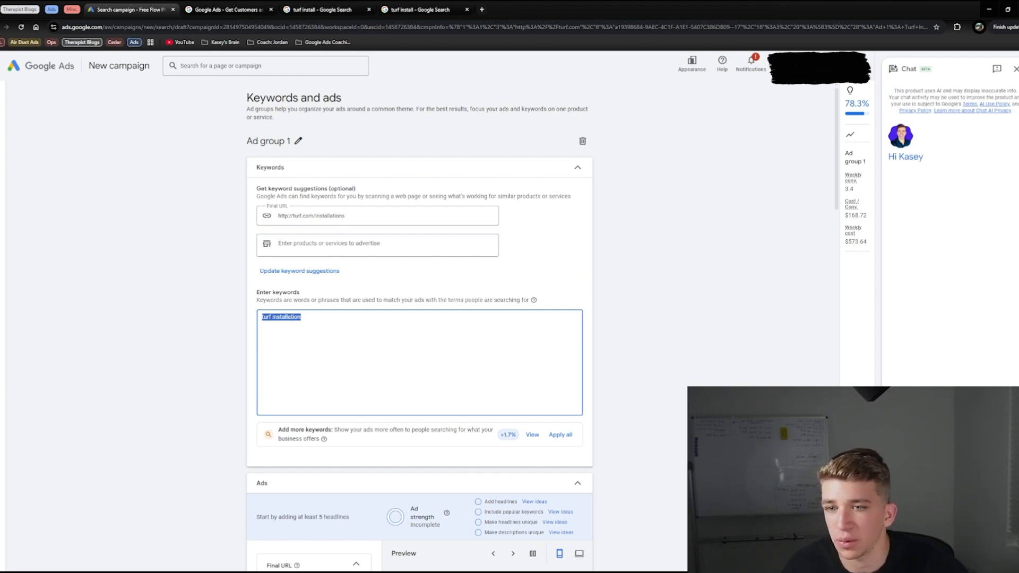
# Step: Replace the keywords with "turf installation", "artificial turf installation", "synthetic turf installer", "backyard turf install", [turf installation near me], [residential turf installation], [best turf installers st. george]
pyautogui.click(335, 322)
pyautogui.hotkey('ctrl', 'a')
pyautogui.write('"turf installation" "artificial turf installation" "synthetic turf installer" "backyard turf install" [turf installation near me] [residential turf installation] [best turf installers st. george]')
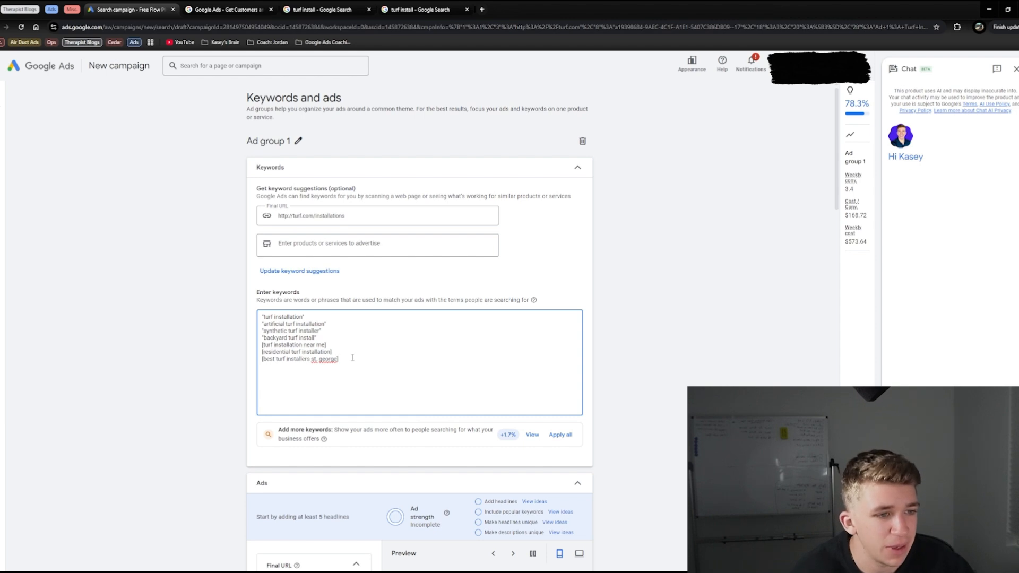
# Step: Compare the bracketed exact match keywords with the quoted phrase match keywords in the list
pyautogui.moveTo(326, 345); pyautogui.dragTo(234, 351)
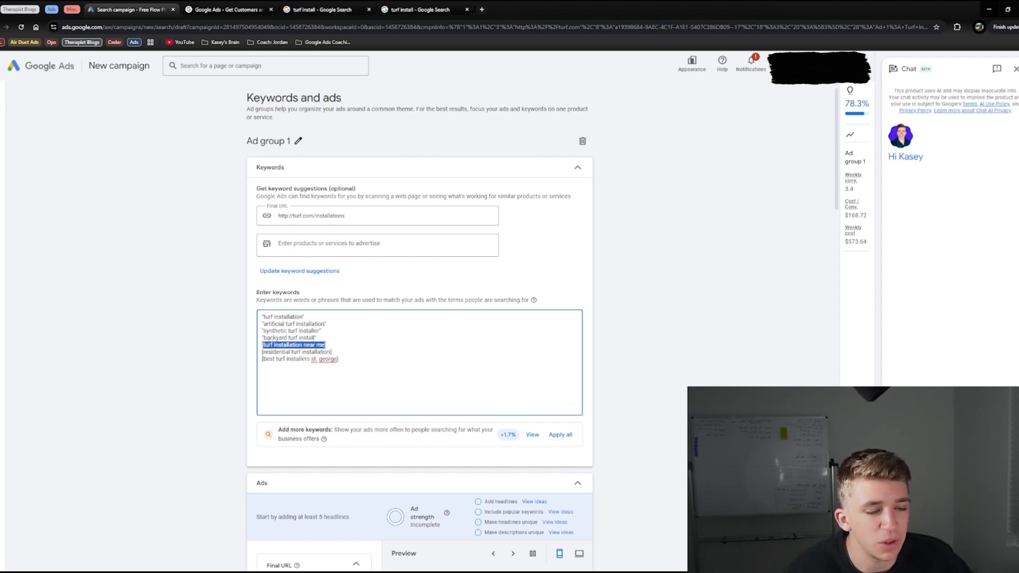
pyautogui.click(264, 346)
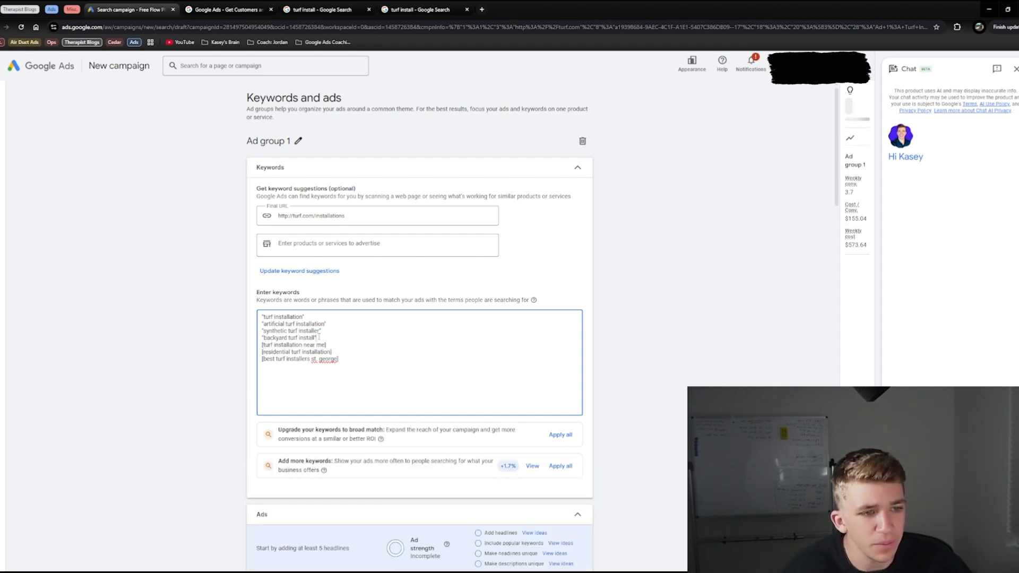
pyautogui.moveTo(319, 338); pyautogui.dragTo(260, 340)
pyautogui.click(264, 338)
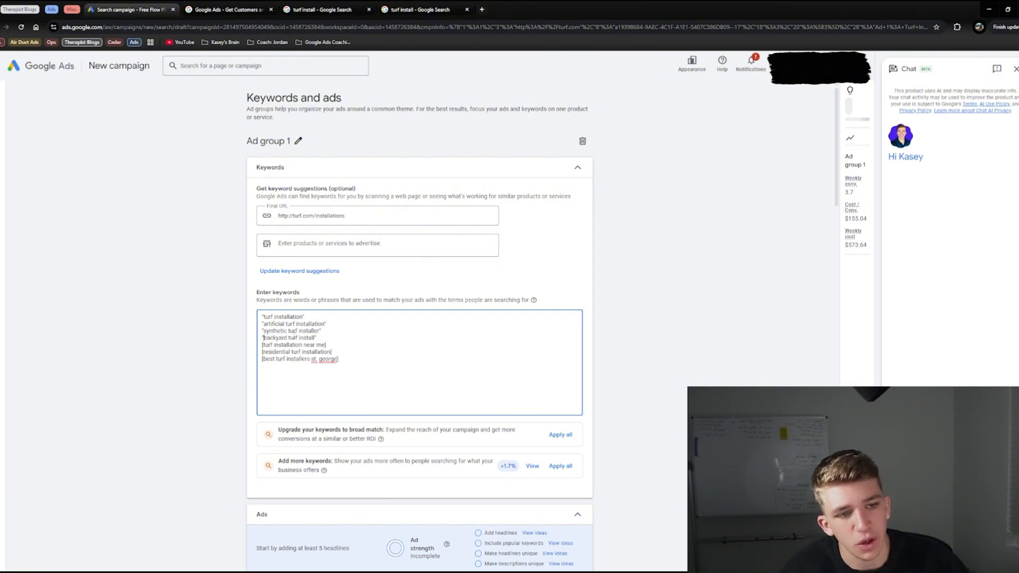
pyautogui.tripleClick(276, 318)
pyautogui.hotkey('ctrl', 'c')
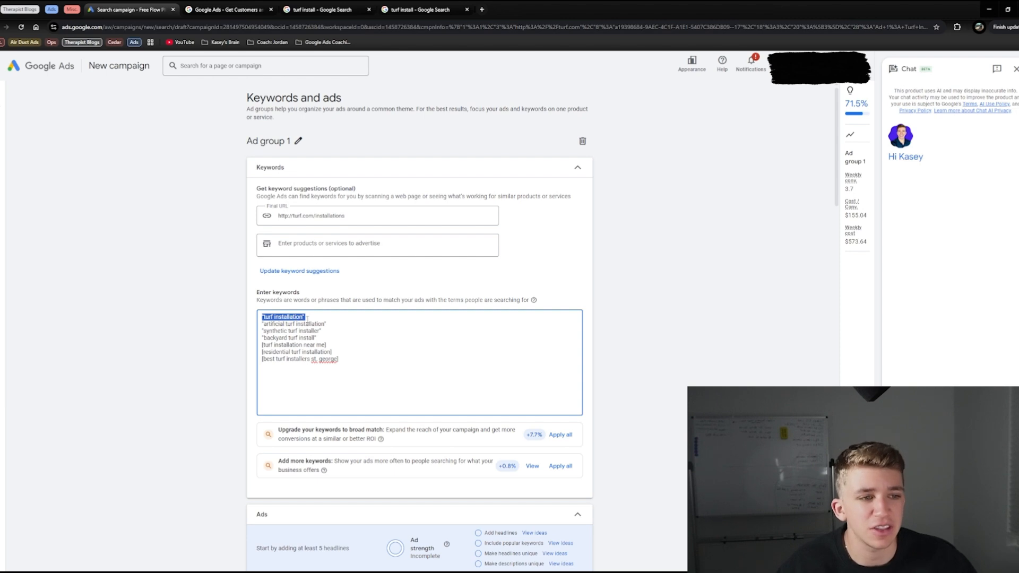
pyautogui.click(316, 316)
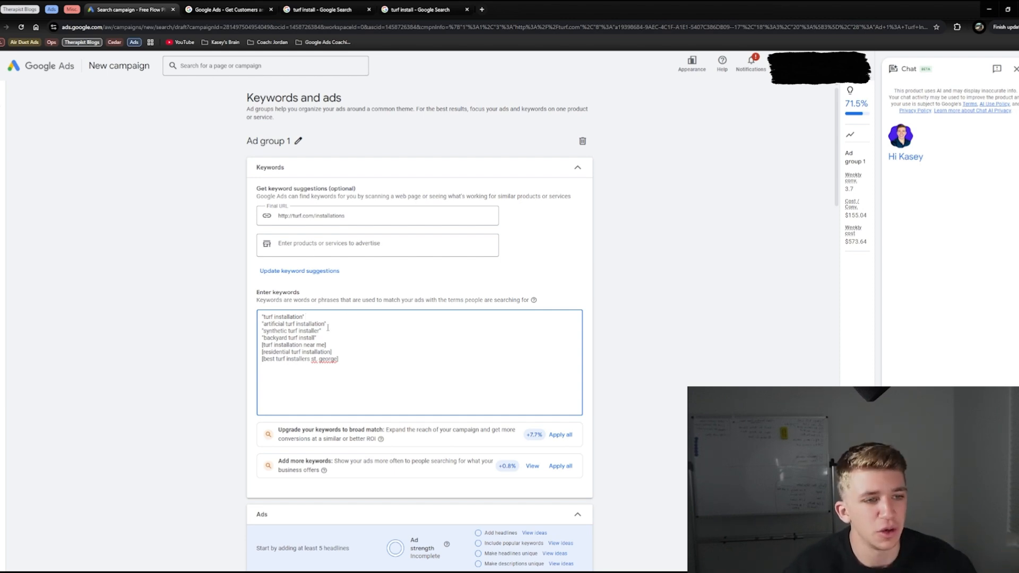
# Step: Delete the four phrase match keywords and the blank line they leave, keeping only the exact match keywords
pyautogui.moveTo(323, 338); pyautogui.dragTo(220, 307)
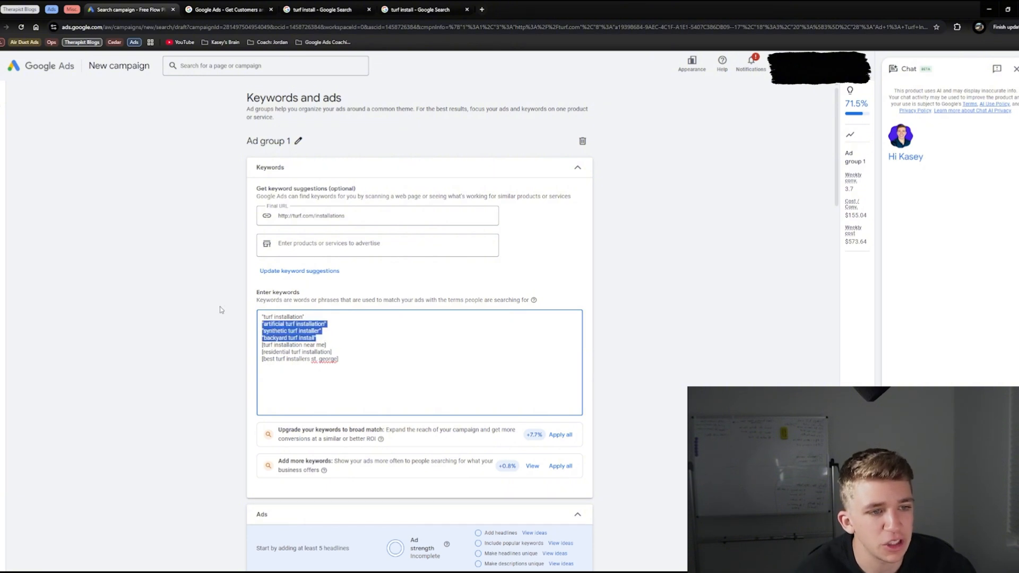
pyautogui.press('BackSpace')
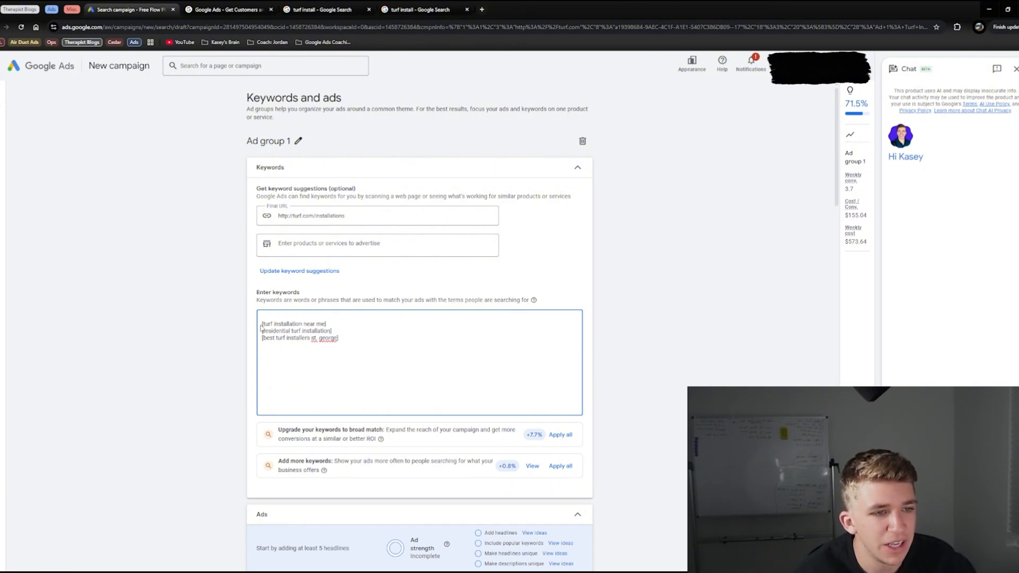
pyautogui.press('Delete')
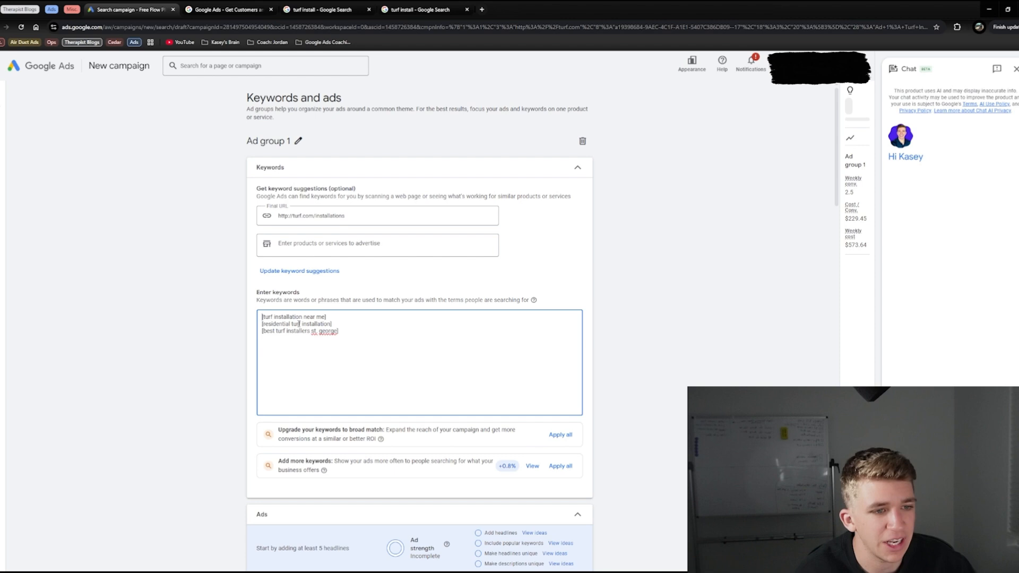
# Step: Review the three exact match keywords for turf installation near me, residential turf installation and best turf installers st. george
pyautogui.tripleClick(348, 317)
pyautogui.tripleClick(285, 317)
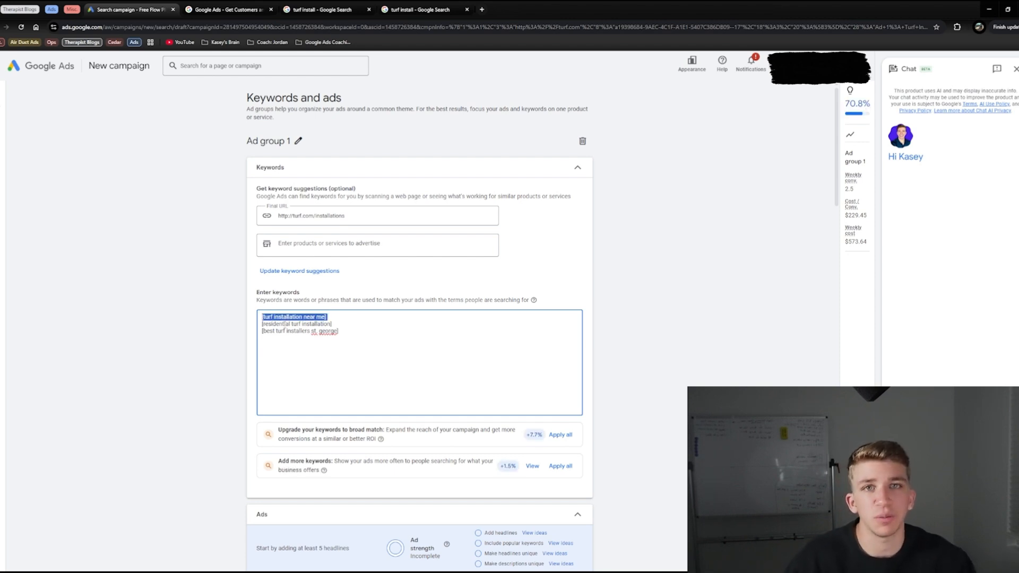
pyautogui.tripleClick(288, 318)
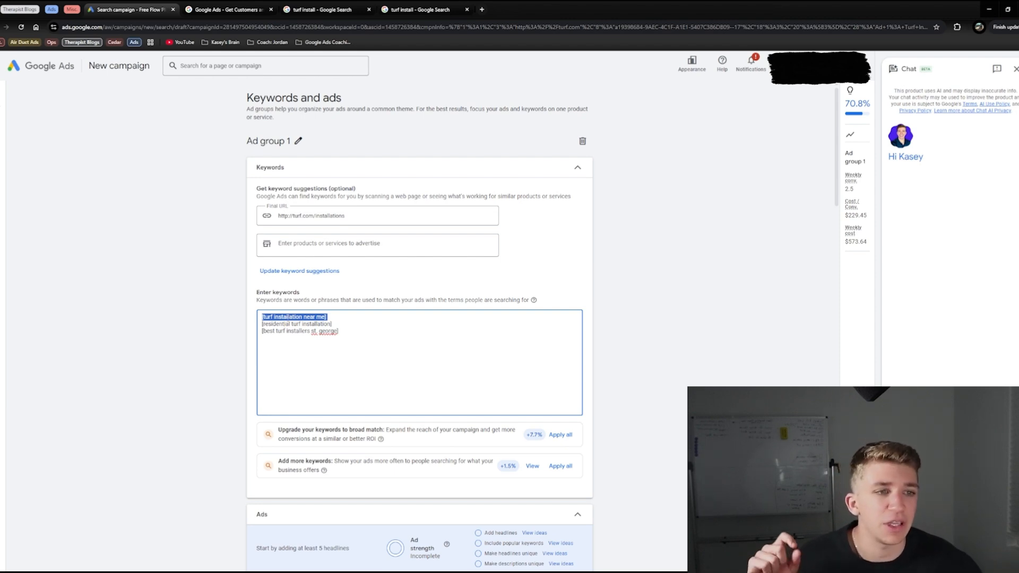
pyautogui.doubleClick(289, 318)
pyautogui.tripleClick(289, 318)
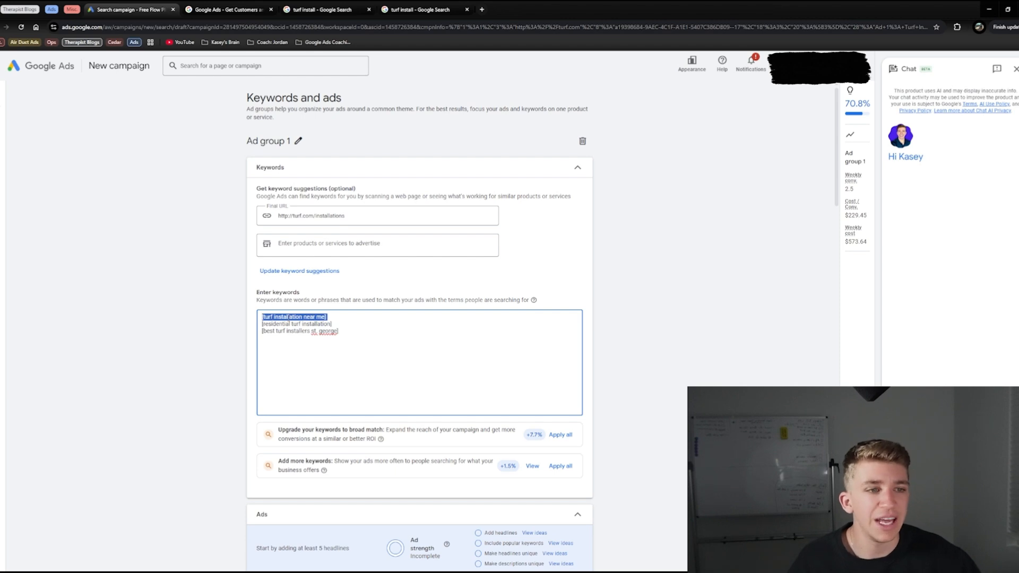
pyautogui.click(291, 317)
pyautogui.tripleClick(295, 324)
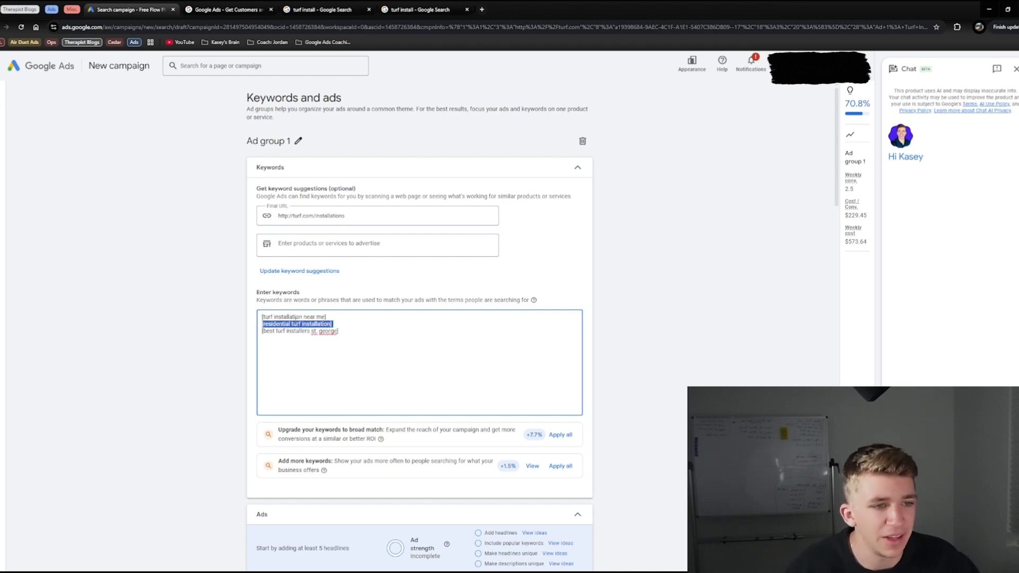
pyautogui.tripleClick(295, 323)
pyautogui.moveTo(367, 330); pyautogui.dragTo(216, 297)
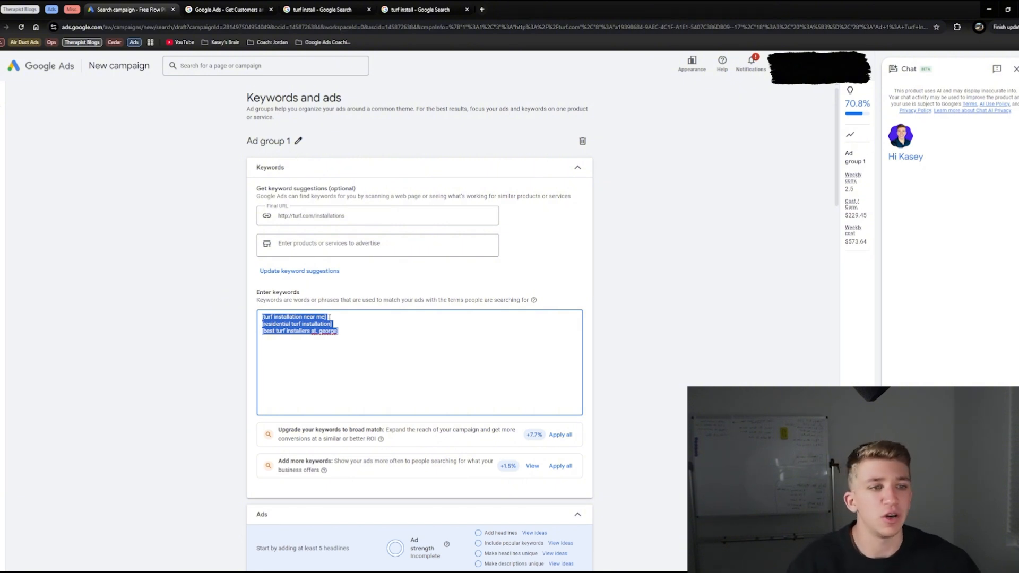
pyautogui.moveTo(338, 331); pyautogui.dragTo(165, 295)
pyautogui.click(343, 344)
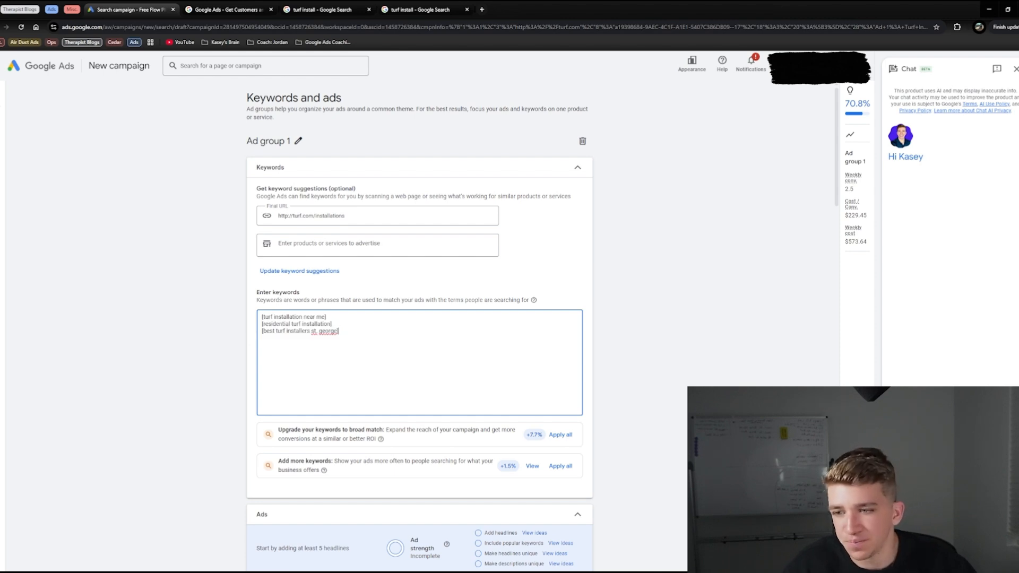
# Step: Add the phrase match keyword "turf installation" directly above the exact match keywords, with no blank line between them
pyautogui.click(342, 316)
pyautogui.press('Home')
pyautogui.press('Return')
pyautogui.press('Up')
pyautogui.hotkey('ctrl', 'v')
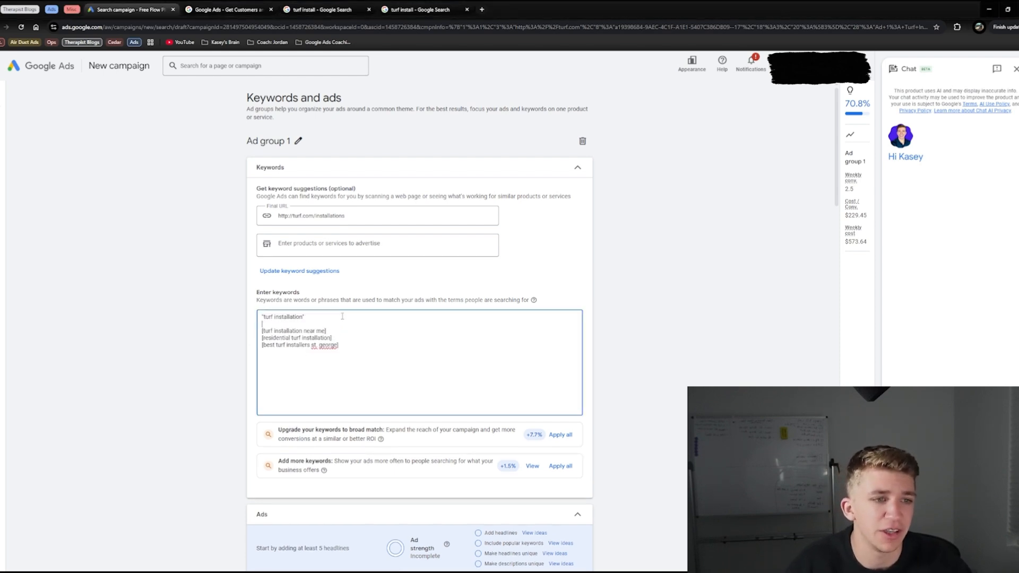
pyautogui.press('Delete')
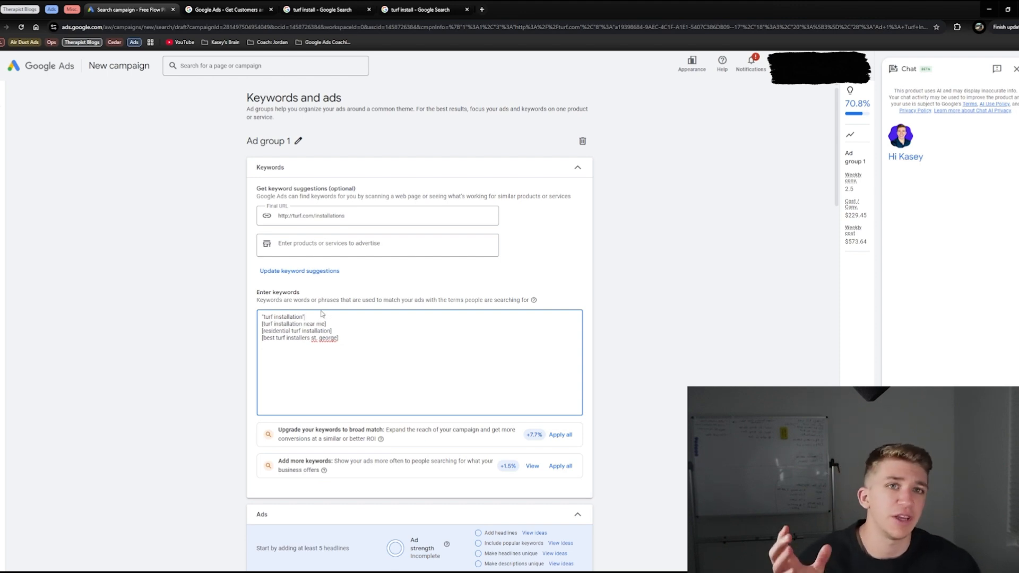
# Step: Set the first part of the ad's display path to installations and check it in the ad preview
pyautogui.scroll(-2, 508, 190)
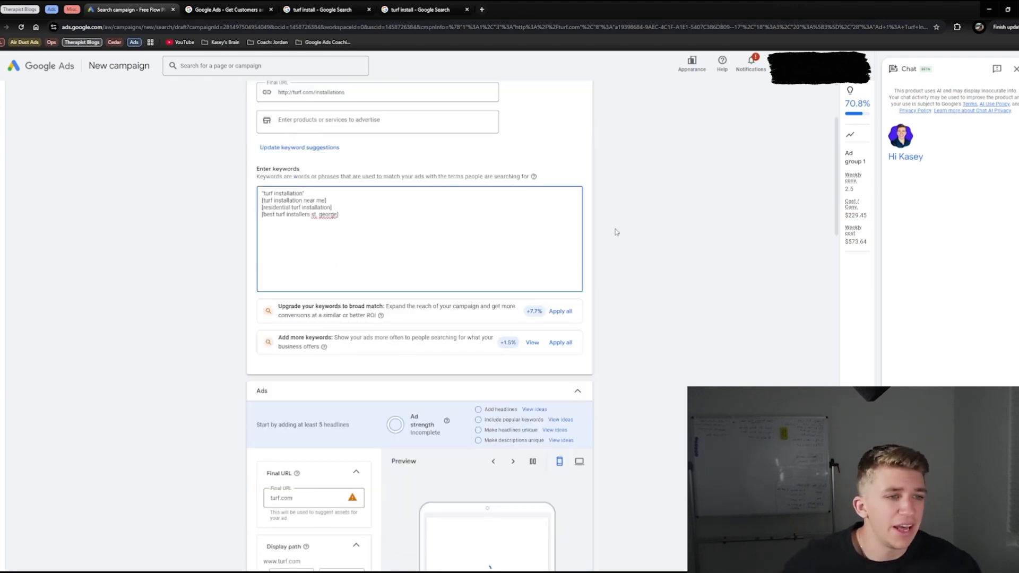
pyautogui.scroll(-3, 236, 326)
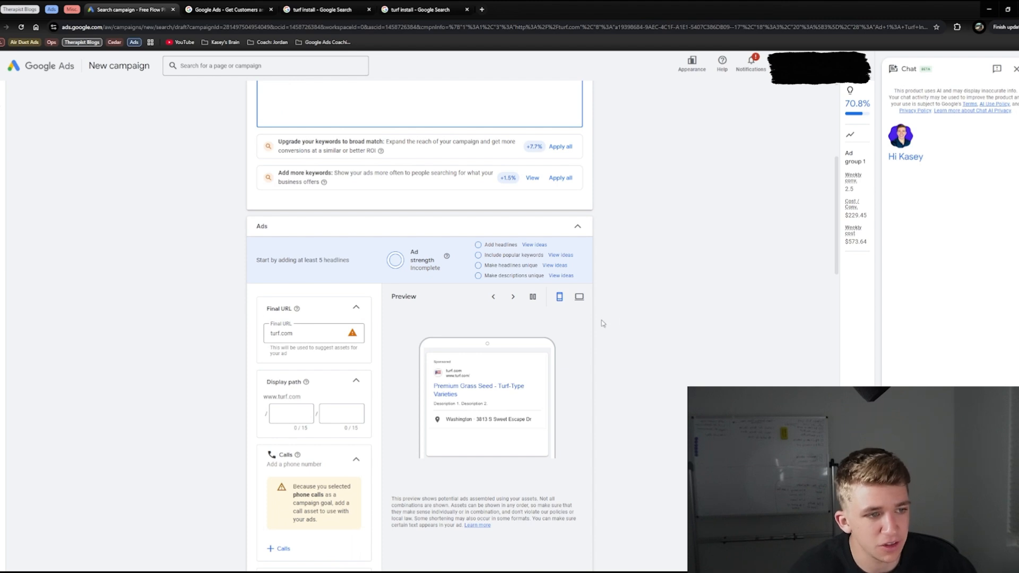
pyautogui.click(286, 413)
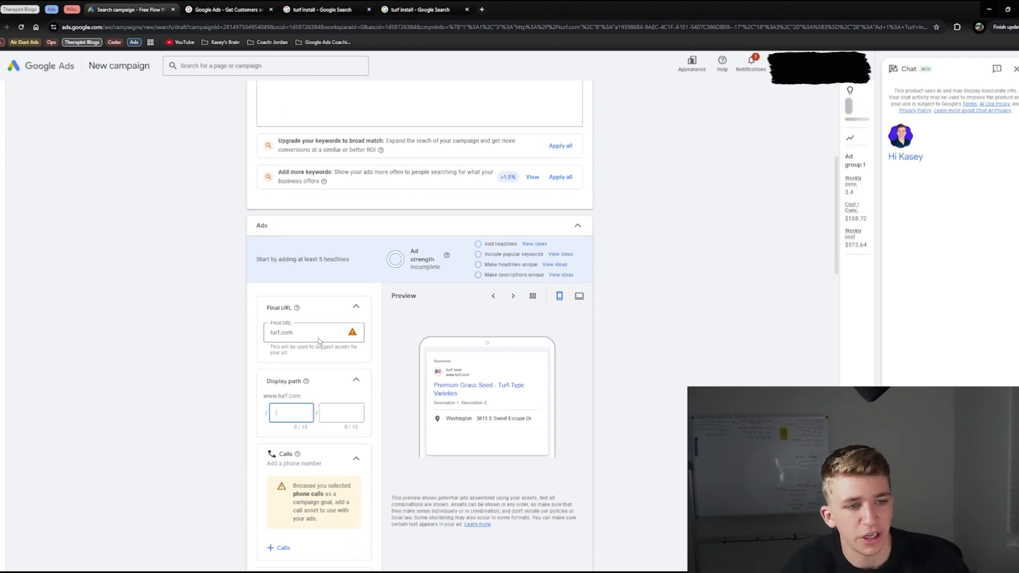
pyautogui.scroll(-2, 285, 330)
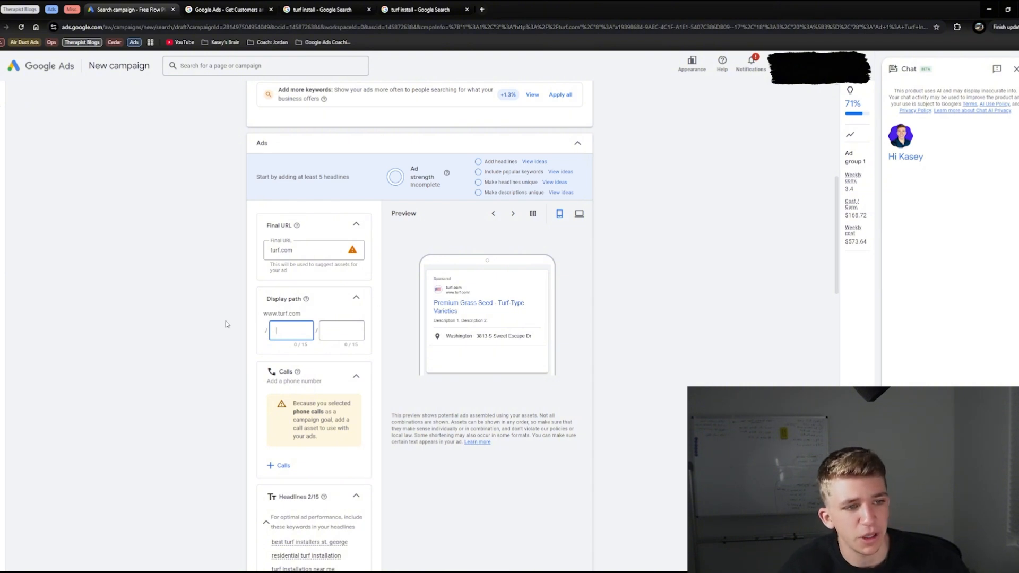
pyautogui.write('installations')
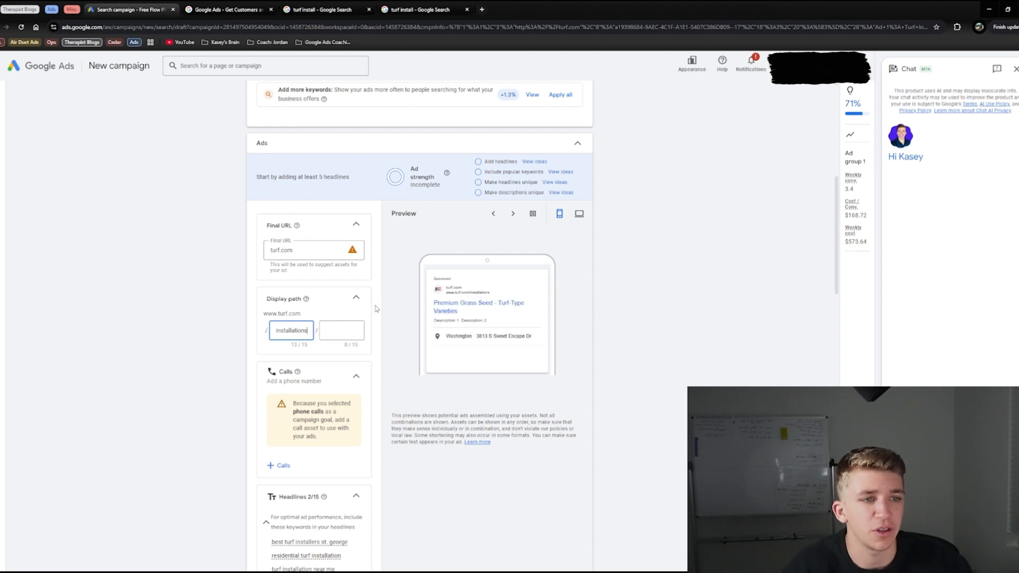
pyautogui.click(454, 297)
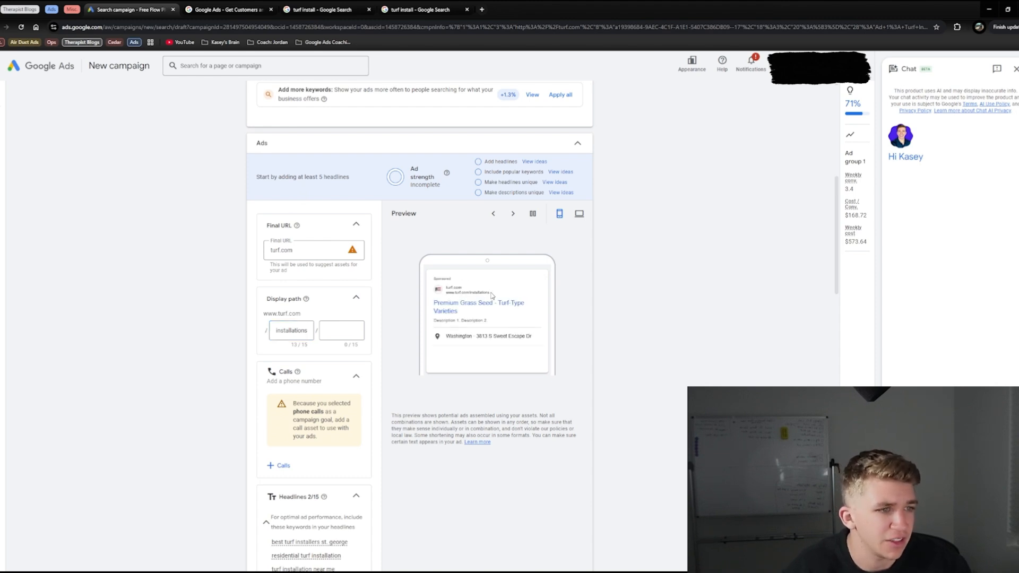
# Step: Add the first listed phone number to the campaign as a call asset and apply it
pyautogui.scroll(-2, 319, 281)
pyautogui.click(278, 342)
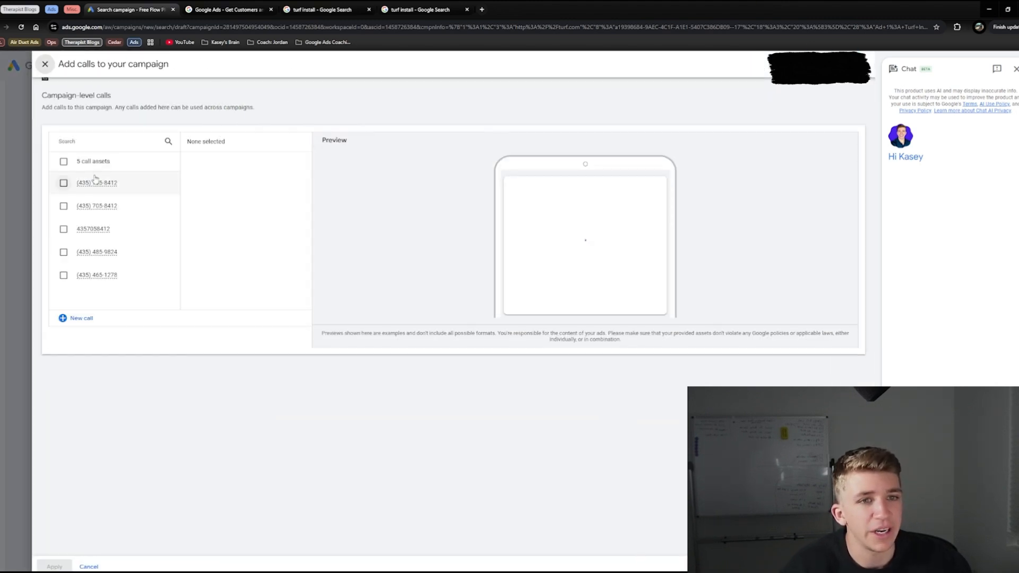
pyautogui.click(63, 182)
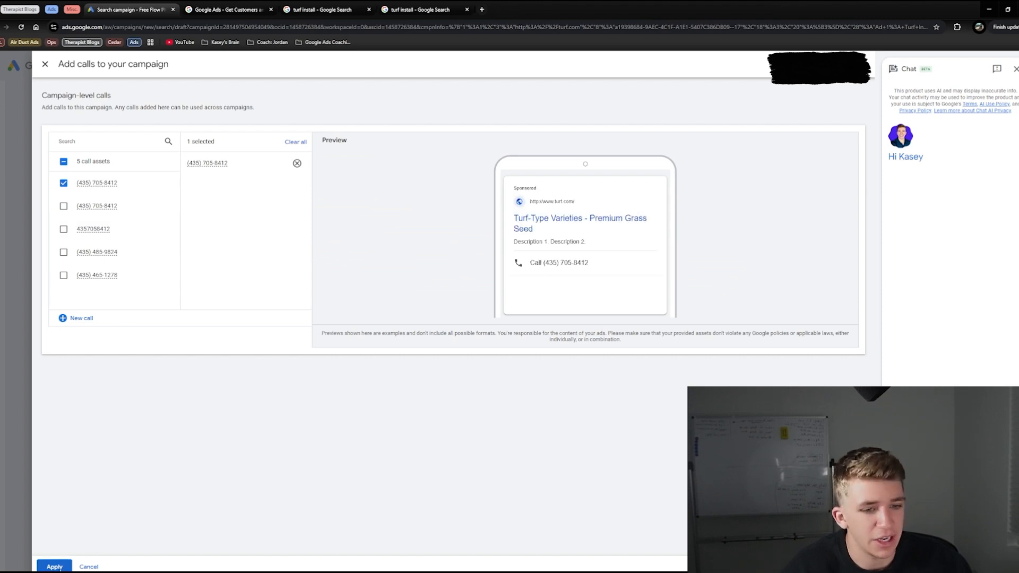
pyautogui.click(54, 566)
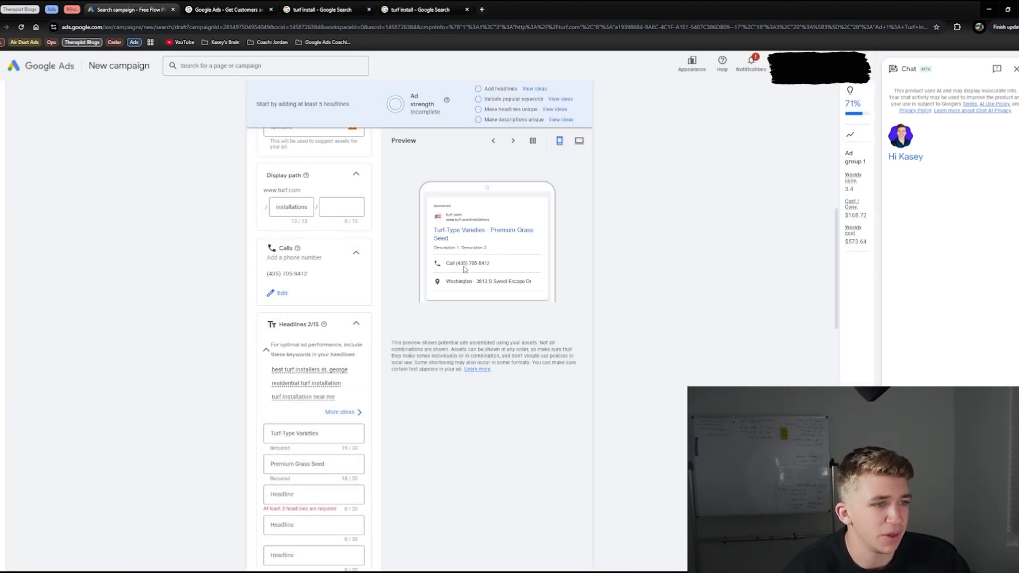
pyautogui.scroll(-2, 243, 336)
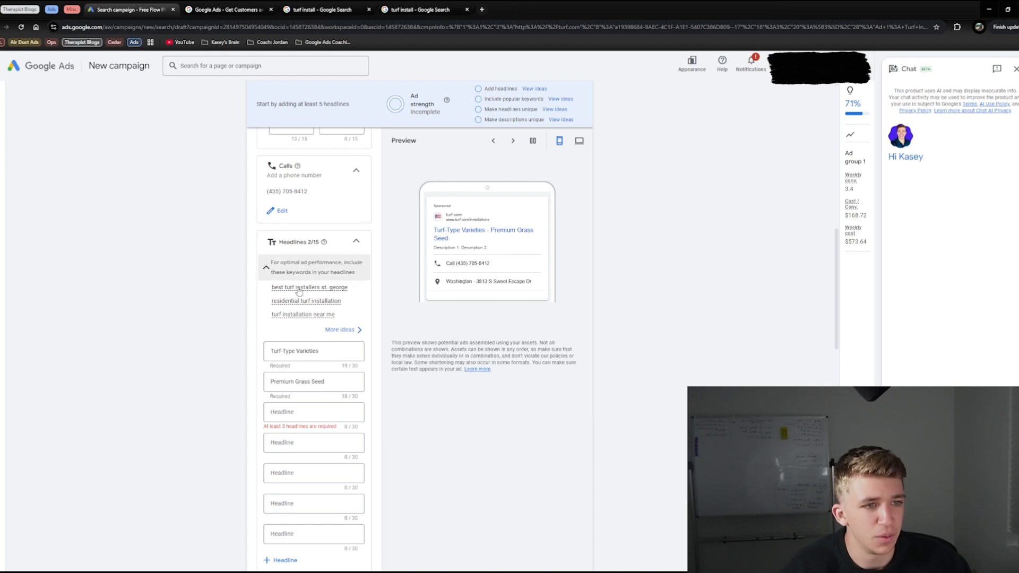
# Step: Clear the prefilled headlines Turf-Type Varieties and Premium Grass Seed from the ad
pyautogui.tripleClick(300, 351)
pyautogui.press('BackSpace')
pyautogui.click(311, 387)
pyautogui.tripleClick(310, 388)
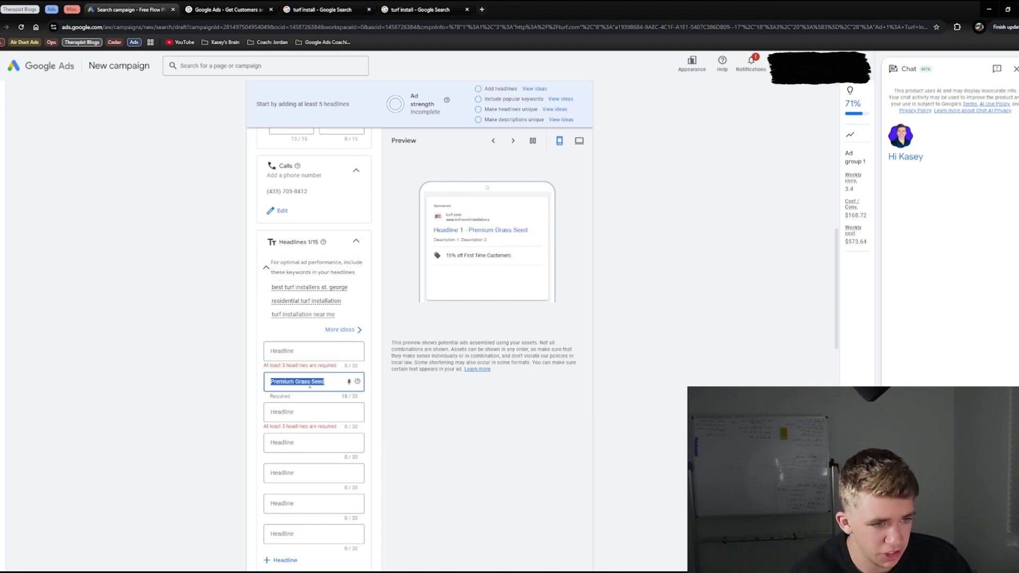
pyautogui.press('BackSpace')
# Step: Fill the first three headlines with "#1 Turf Installer St. George", "St. George Turf Experts" and "$250 Off Turf Install"
pyautogui.hotkey('alt', 'Tab')
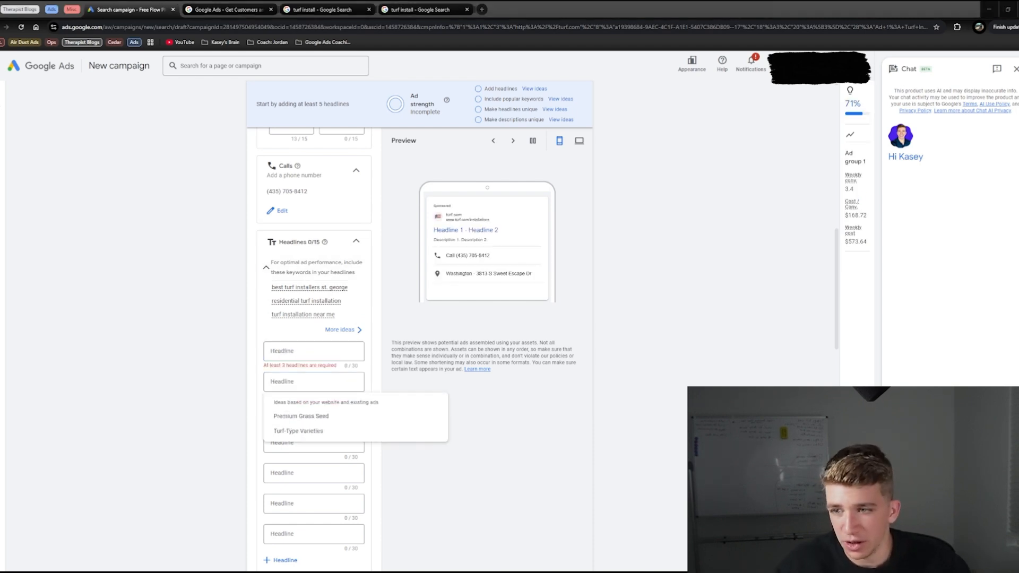
pyautogui.click(288, 352)
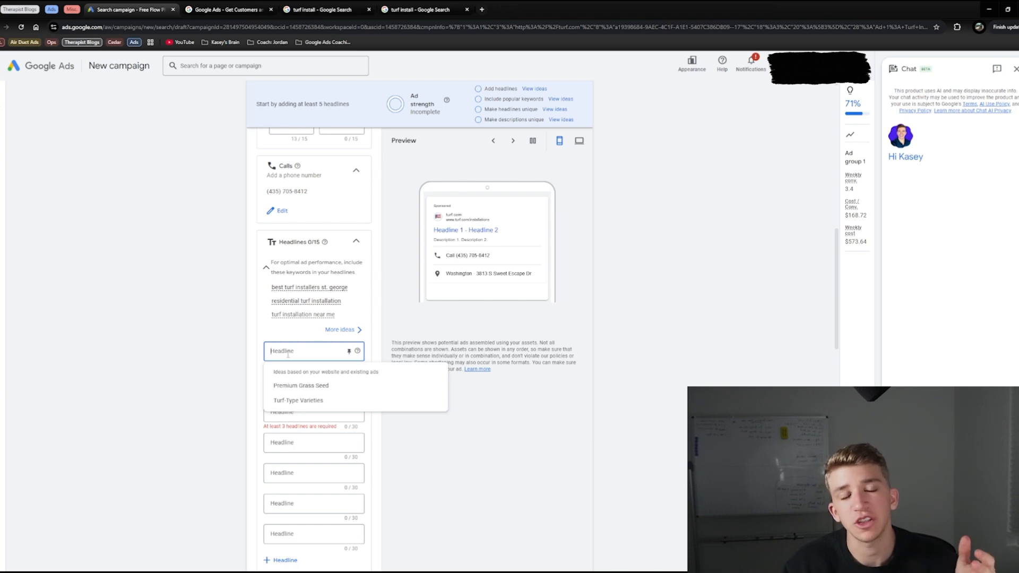
pyautogui.write('#1 Turf Installer St. George')
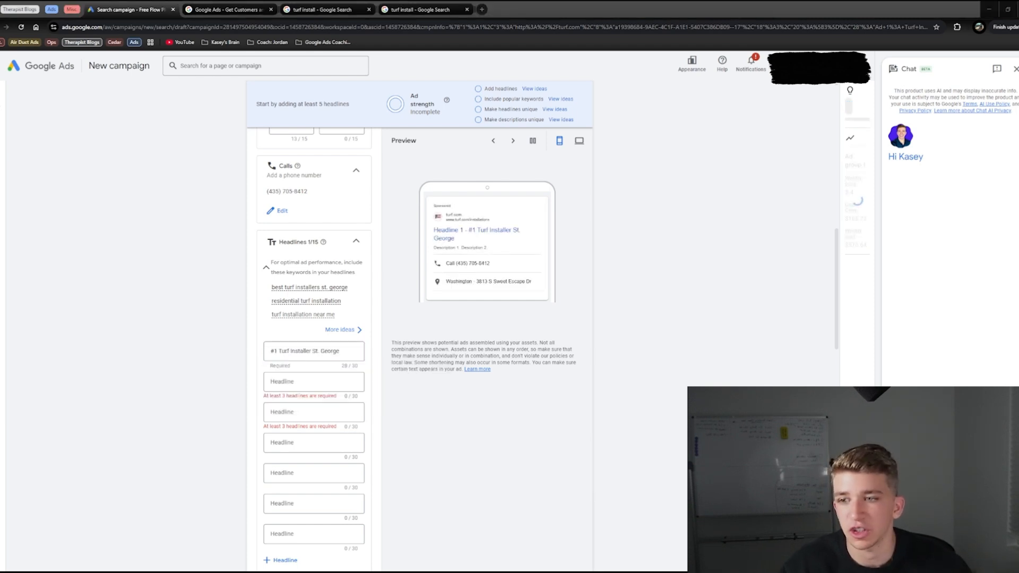
pyautogui.click(300, 387)
pyautogui.write('St. George Turf Experts')
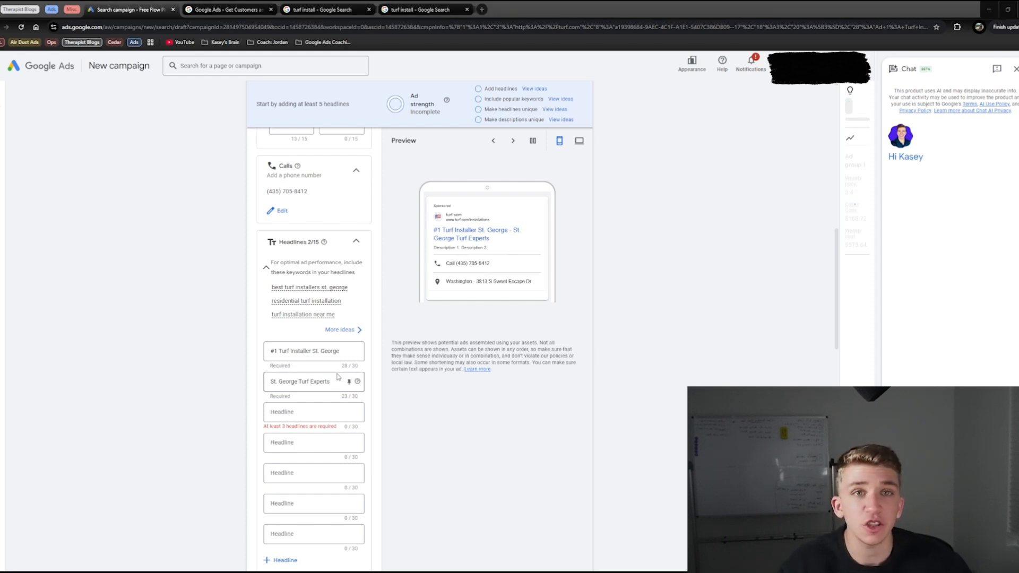
pyautogui.click(297, 414)
pyautogui.write('$250 Off Turf Install')
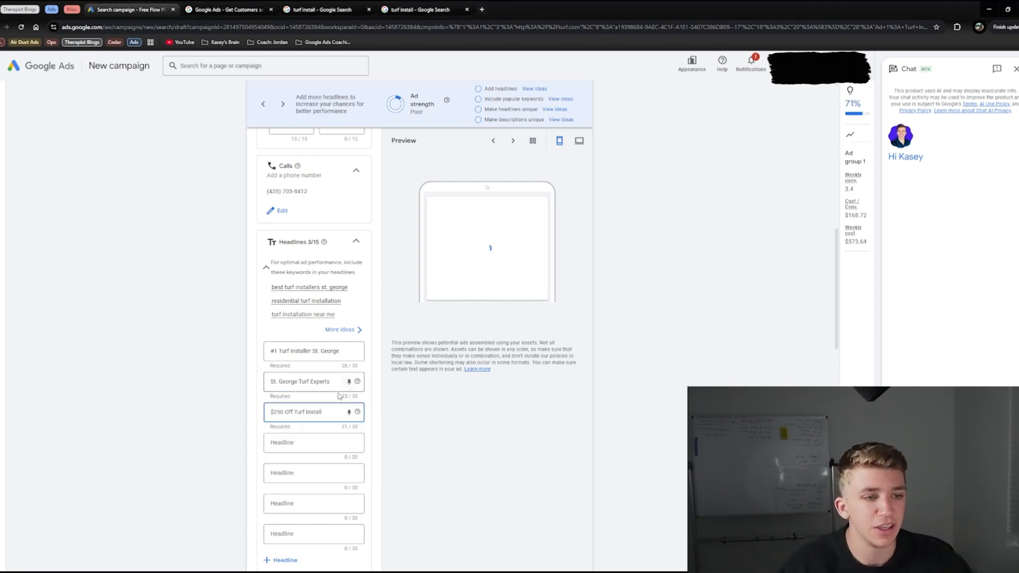
# Step: Pin the "$250 Off Turf Install" headline to position 1 and add "Free Landscape Estimate" as the fourth headline
pyautogui.click(349, 413)
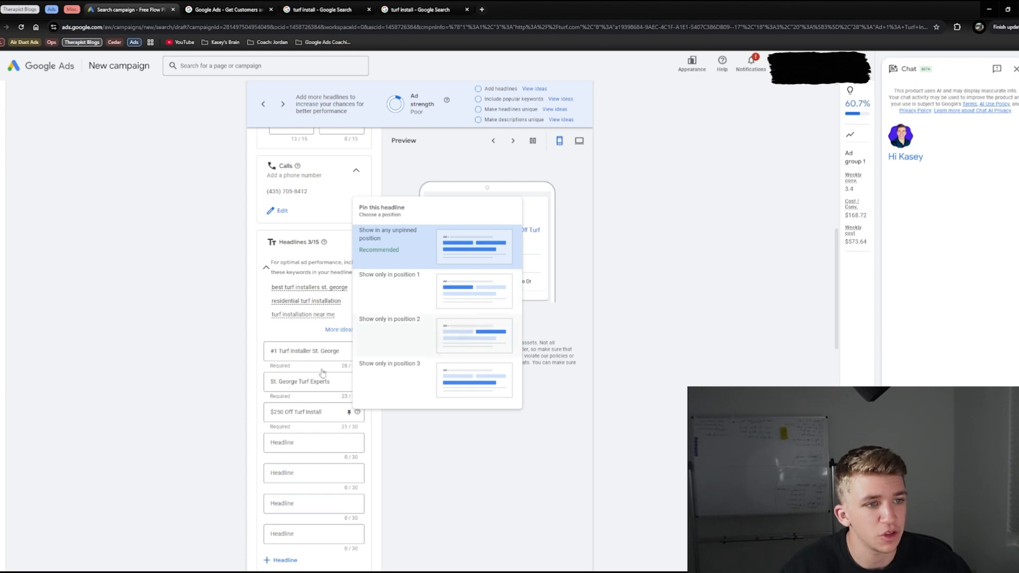
pyautogui.click(349, 421)
pyautogui.click(349, 413)
pyautogui.click(442, 297)
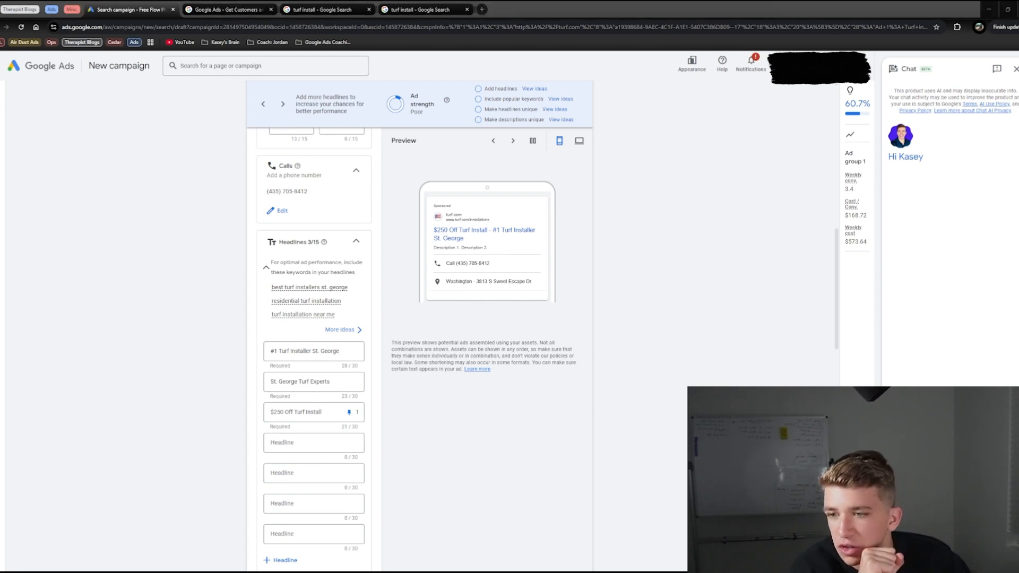
pyautogui.click(317, 444)
pyautogui.write('Free Landscape Estimate')
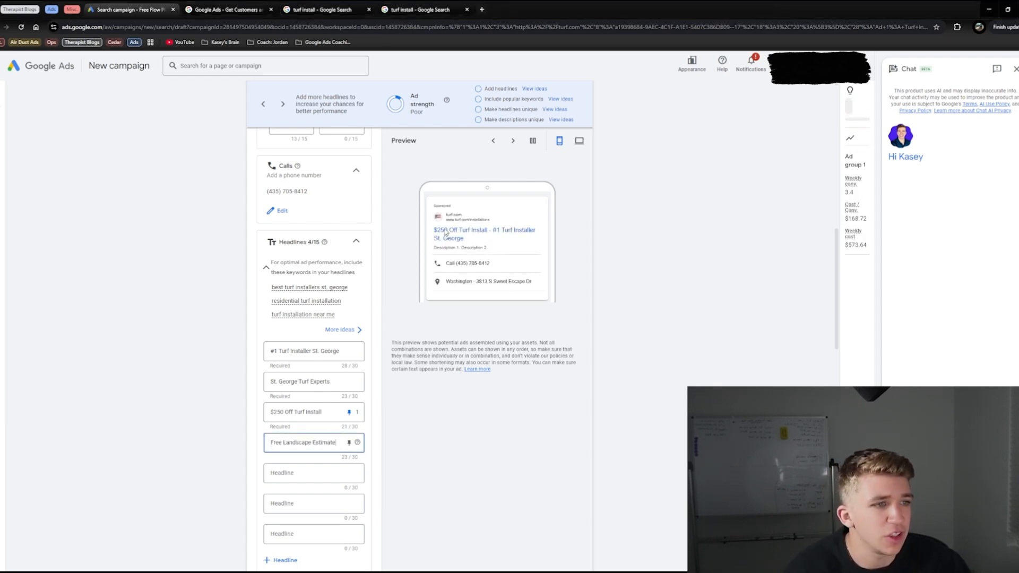
# Step: Switch the ad preview to desktop and examine how the pinned offer combines with the other headlines
pyautogui.click(513, 141)
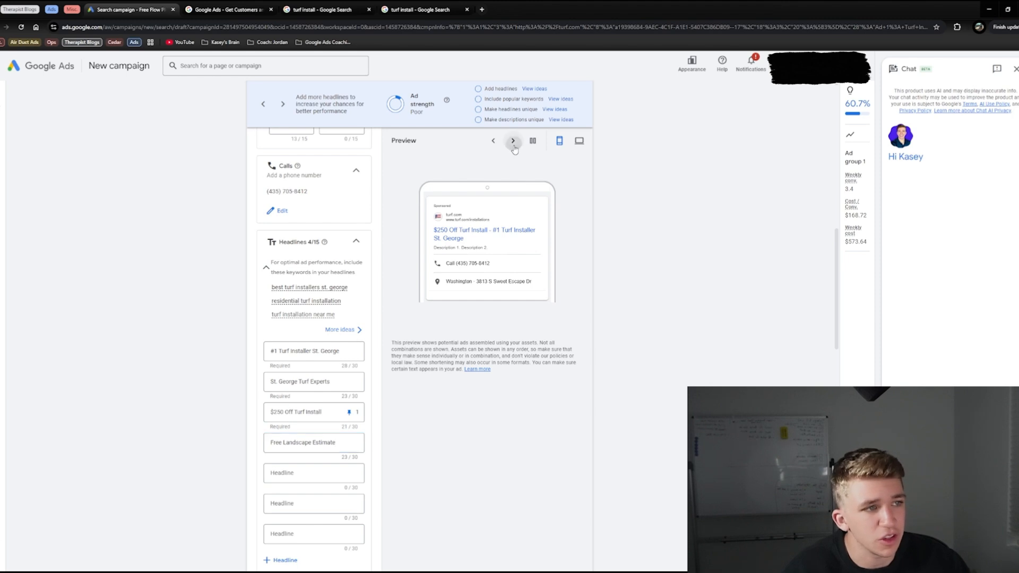
pyautogui.click(579, 141)
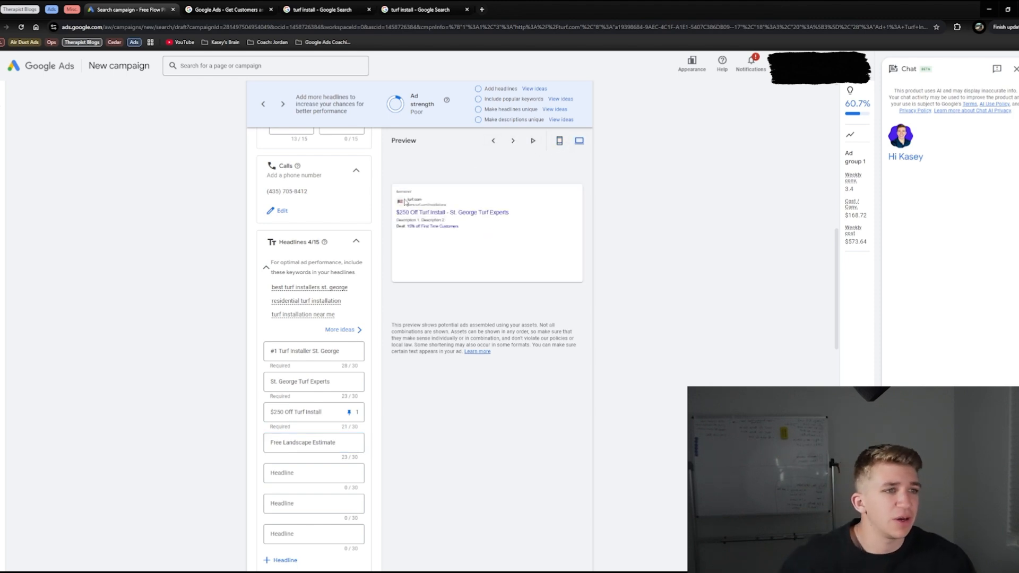
pyautogui.click(513, 141)
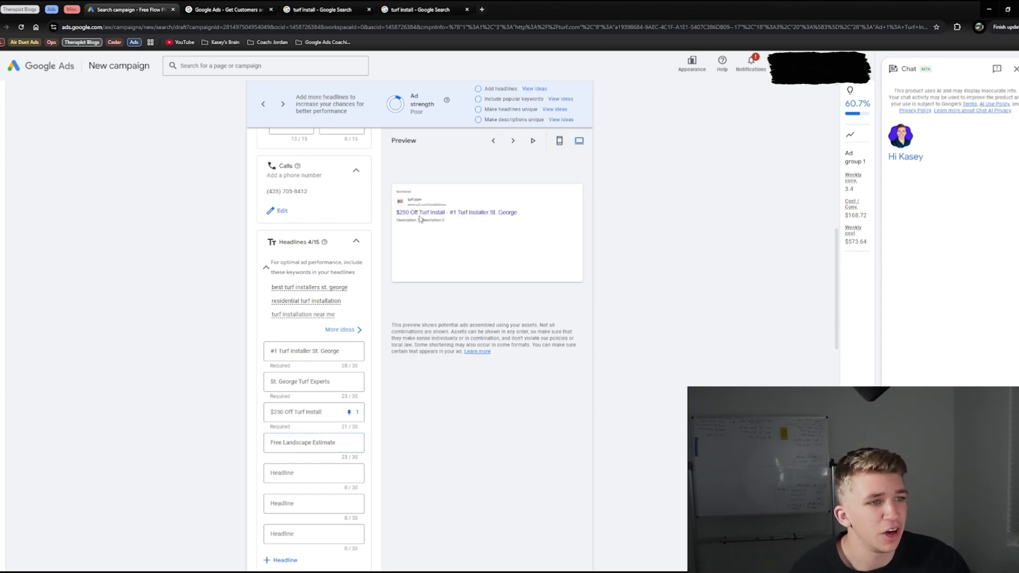
pyautogui.click(512, 141)
pyautogui.click(512, 140)
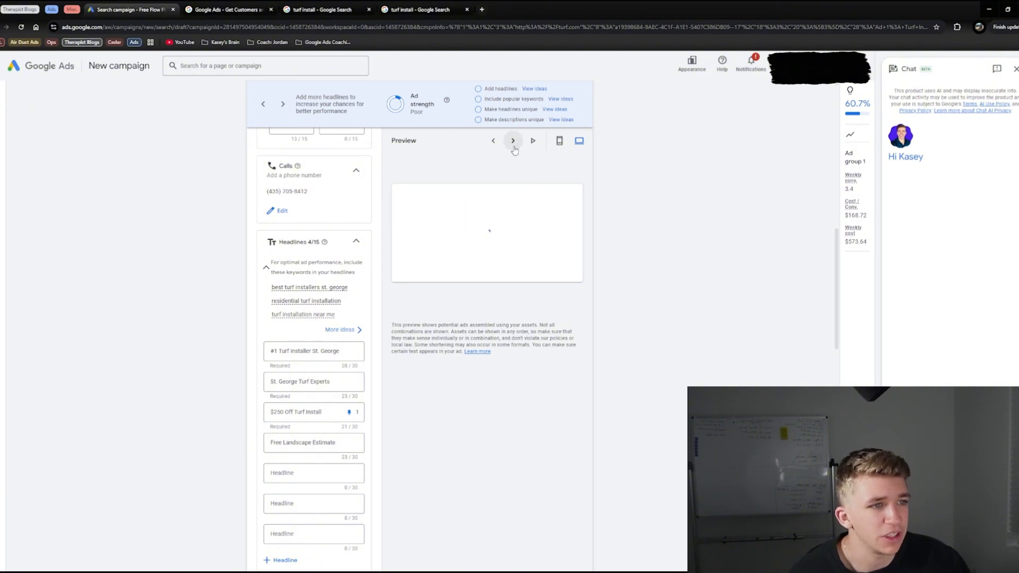
pyautogui.click(494, 142)
pyautogui.click(515, 142)
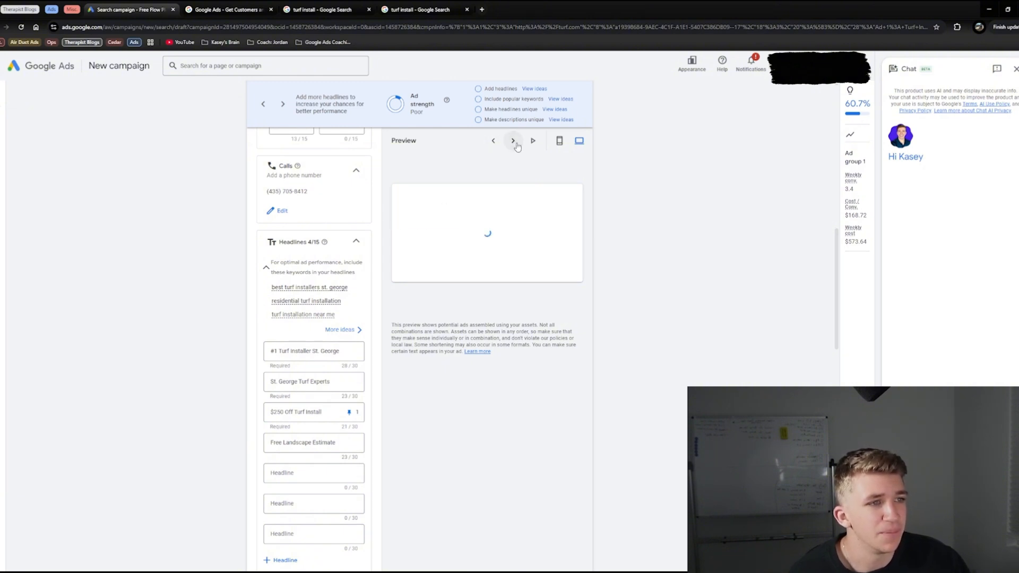
pyautogui.click(513, 141)
pyautogui.scroll(-3, 297, 197)
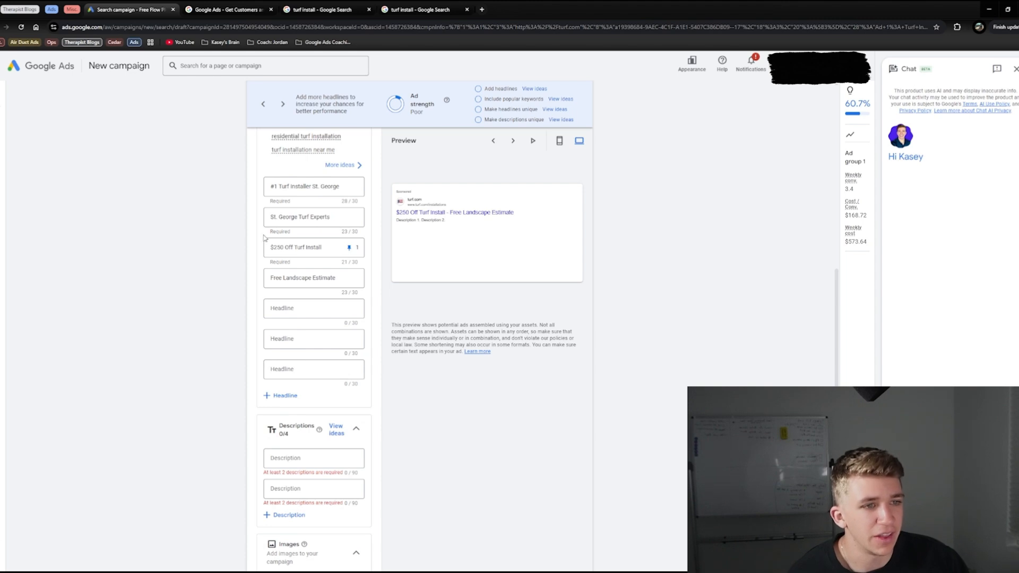
pyautogui.moveTo(271, 187); pyautogui.dragTo(317, 186)
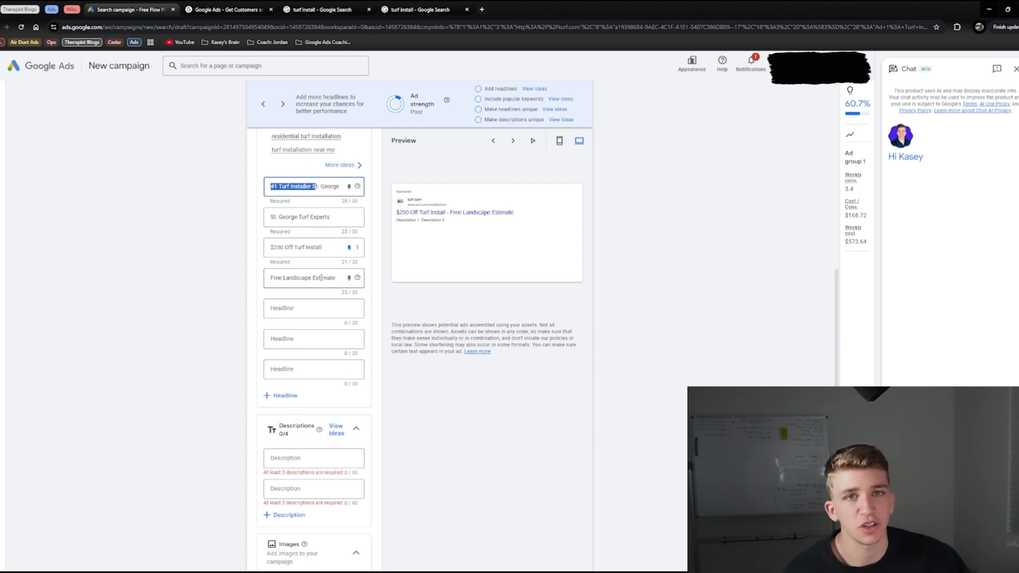
# Step: Set the first description to "Upgrade your yard with real-looking turf. Free estimate. Fast, local install."
pyautogui.scroll(-2, 320, 278)
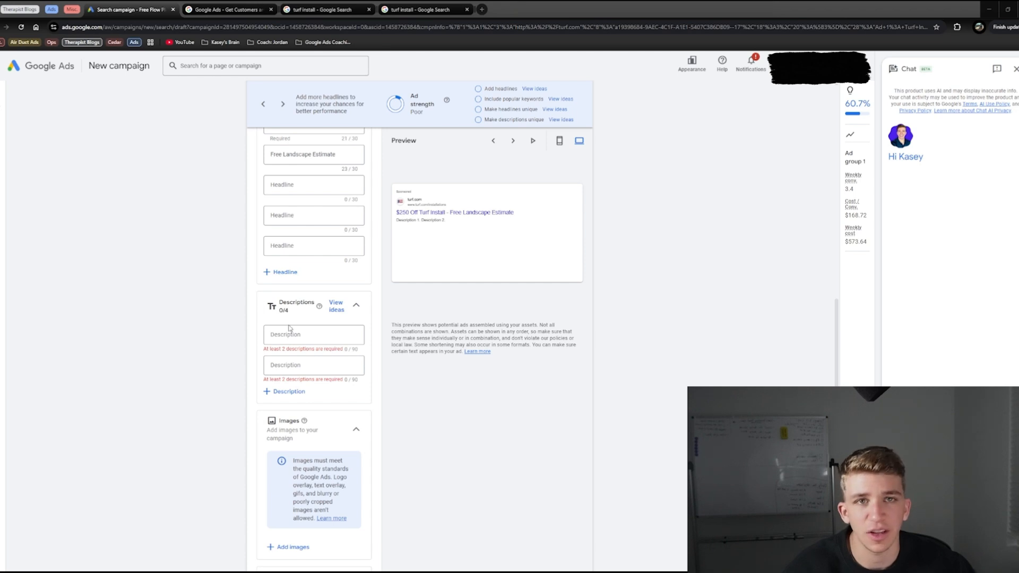
pyautogui.click(310, 333)
pyautogui.write('Upgrade your yard with real-looking turf. Free estimate. Fast, local install.')
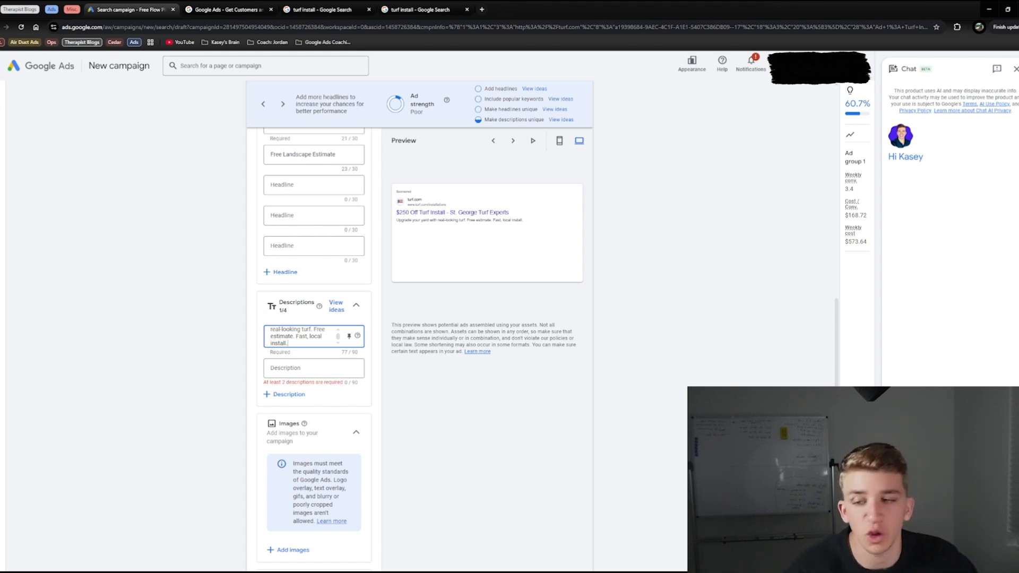
# Step: Set the second description to "Low-maintenance, pet-friendly turf installed by licensed pros. Call now"
pyautogui.hotkey('alt', 'Tab')
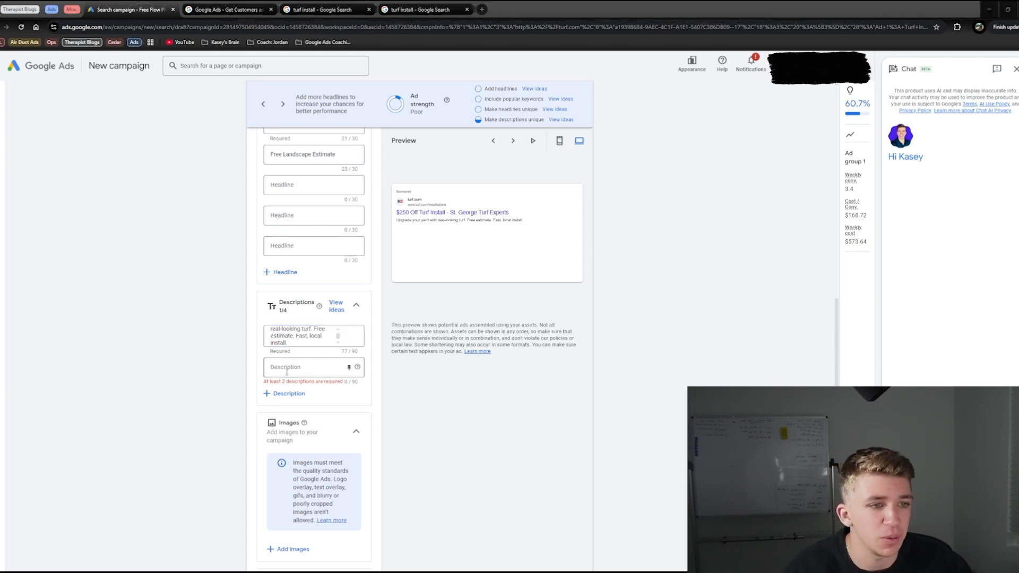
pyautogui.click(357, 367)
pyautogui.hotkey('ctrl', 'v')
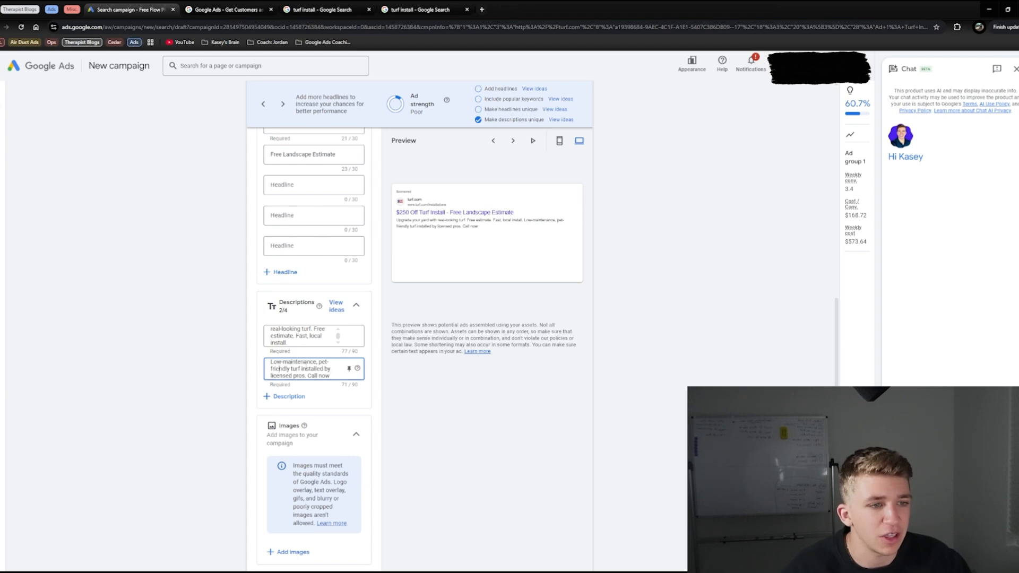
pyautogui.moveTo(279, 369); pyautogui.dragTo(340, 371)
pyautogui.tripleClick(307, 370)
pyautogui.tripleClick(307, 370)
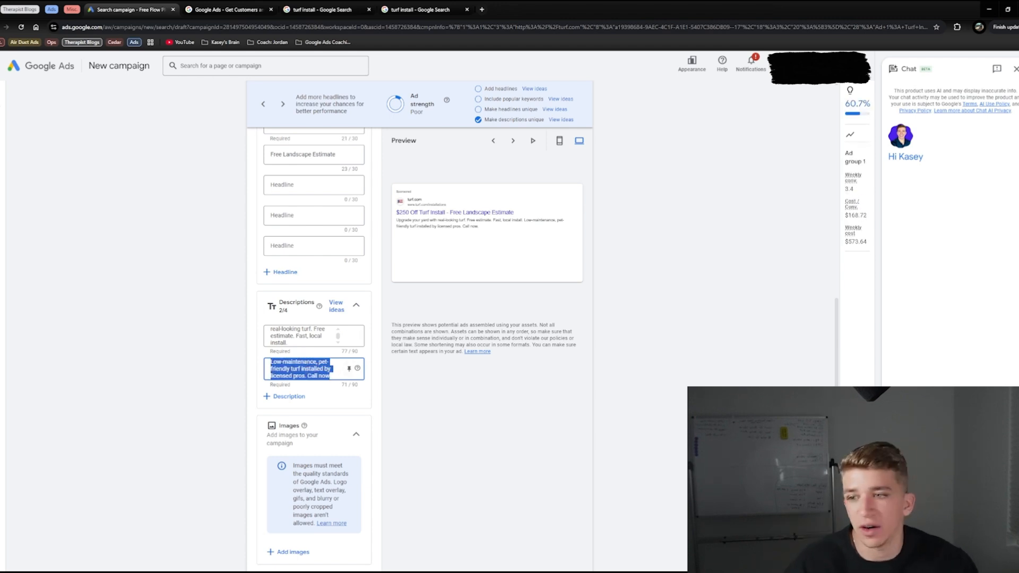
# Step: Add a third description reading "St. George homeowners trust us for premium turf installs. Get your free quote."
pyautogui.hotkey('alt', 'Tab')
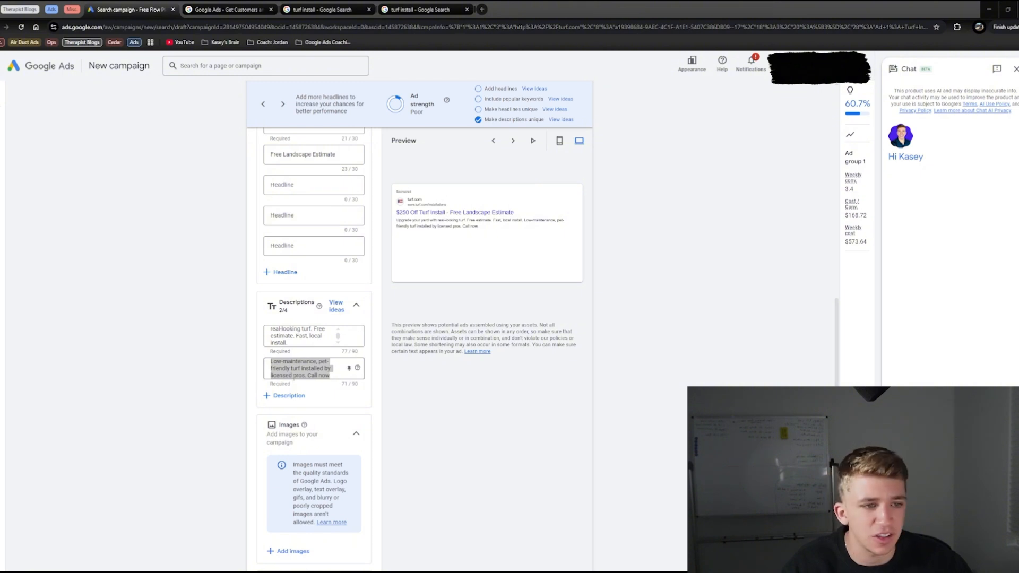
pyautogui.click(287, 395)
pyautogui.write('St. George homeowners trust us for premium turf installs. Get your free quote.')
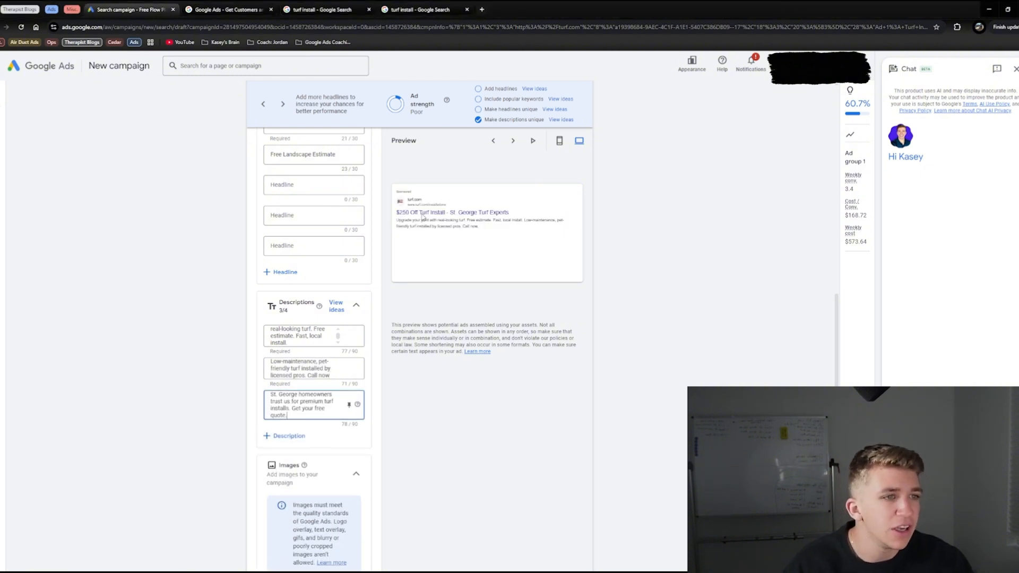
pyautogui.tripleClick(295, 401)
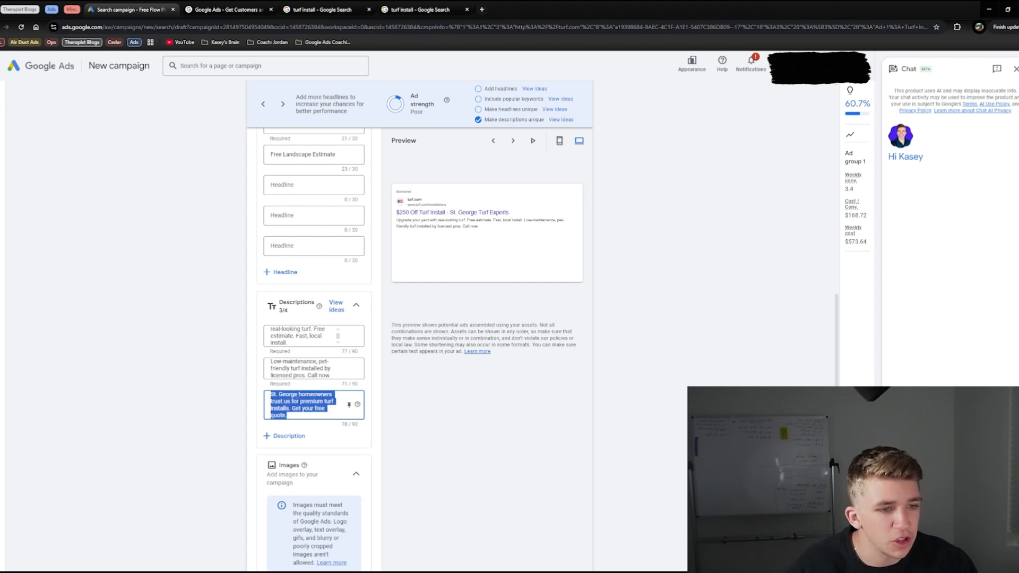
pyautogui.tripleClick(312, 402)
pyautogui.tripleClick(309, 409)
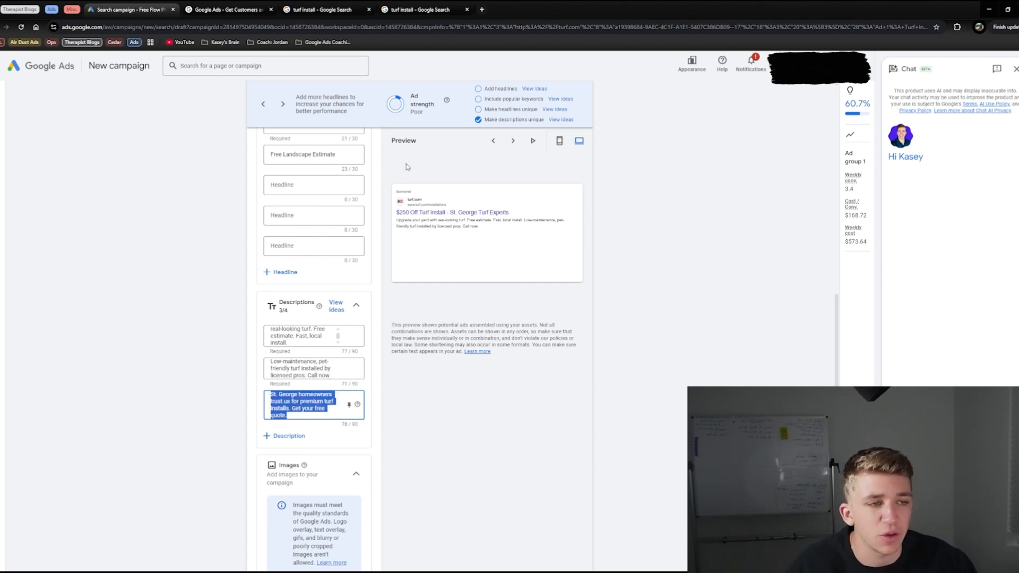
# Step: Examine the desktop ad previews to see how the headlines and descriptions combine
pyautogui.scroll(2, 298, 269)
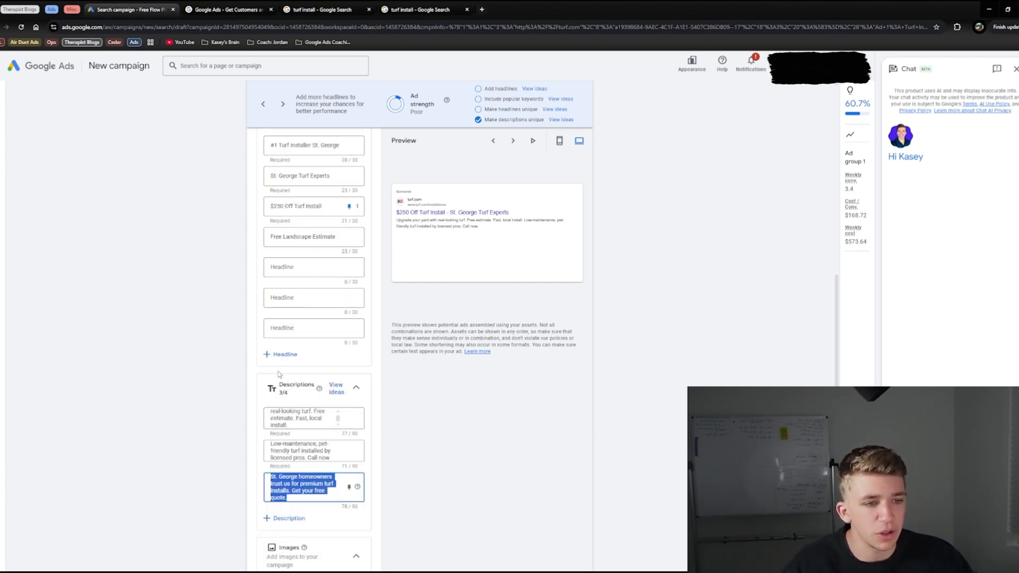
pyautogui.scroll(3, 288, 323)
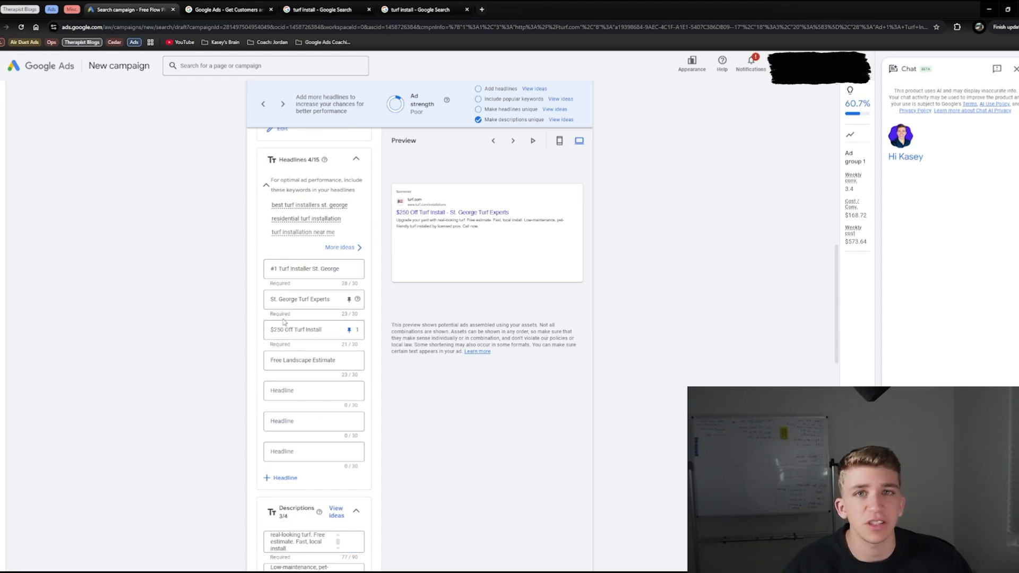
pyautogui.click(513, 141)
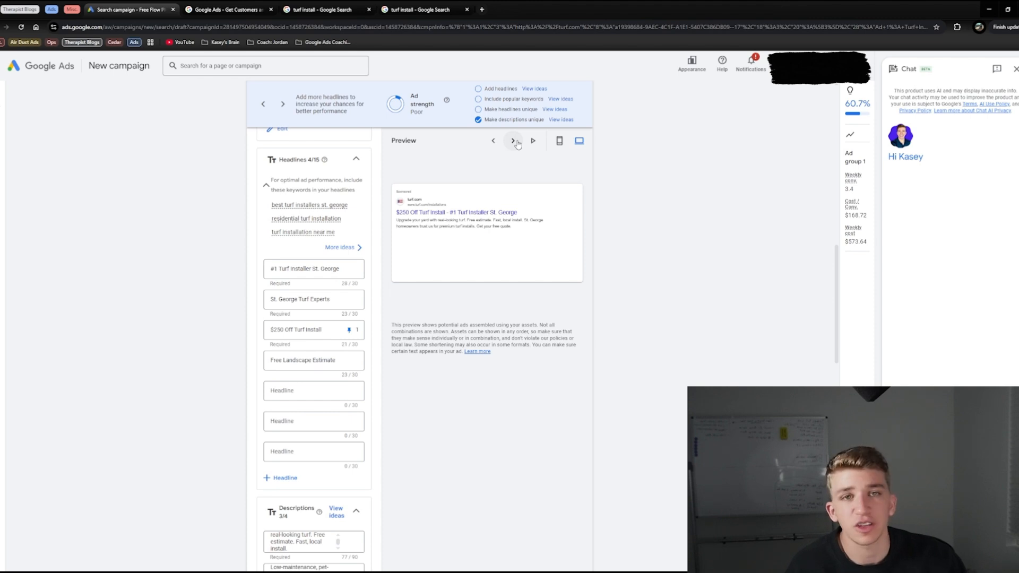
pyautogui.scroll(-4, 518, 144)
pyautogui.click(515, 140)
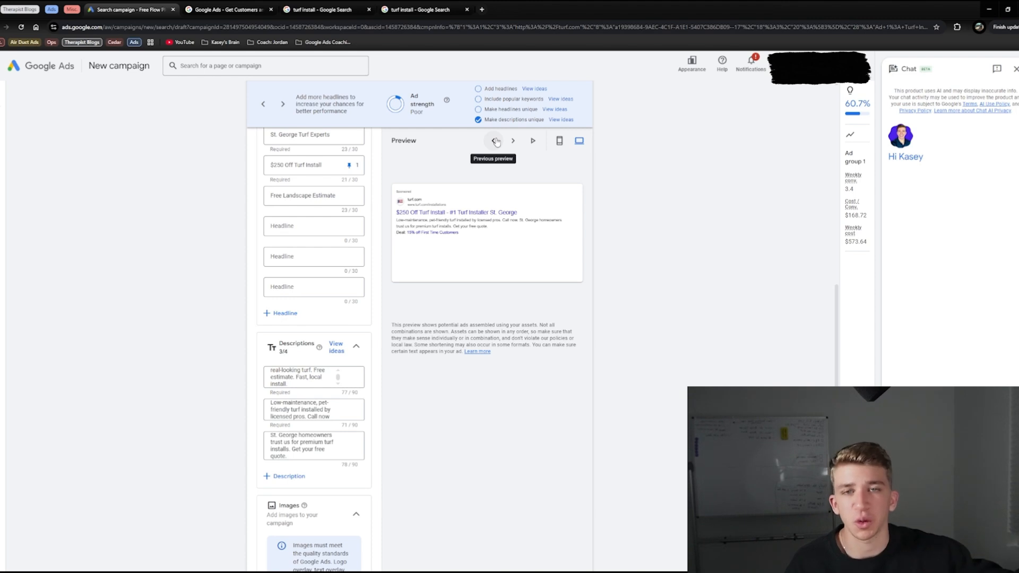
# Step: Upload the photo of the blue trailer from the computer and save it to the campaign's images
pyautogui.scroll(-2, 416, 240)
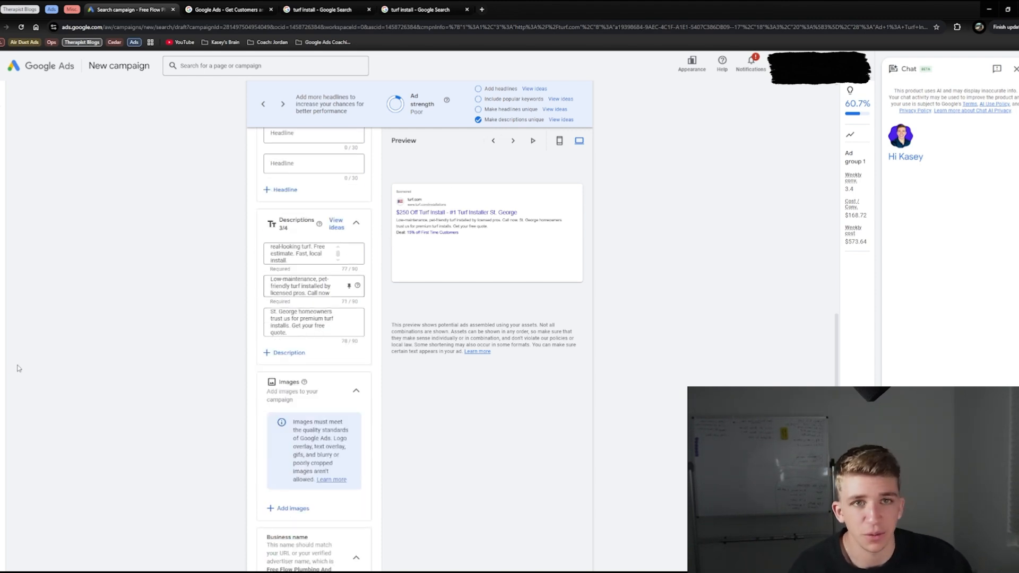
pyautogui.scroll(-3, 408, 274)
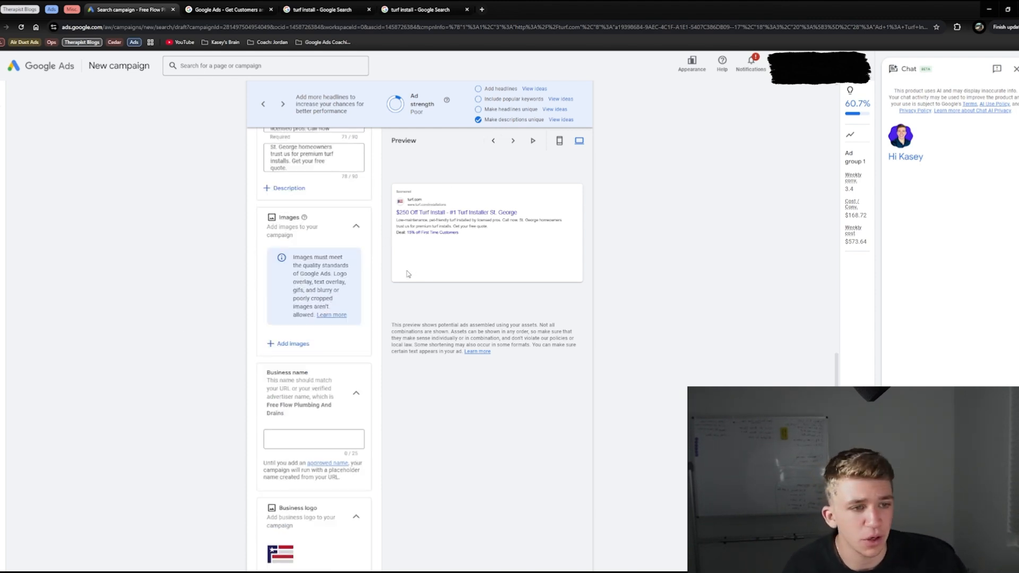
pyautogui.click(286, 345)
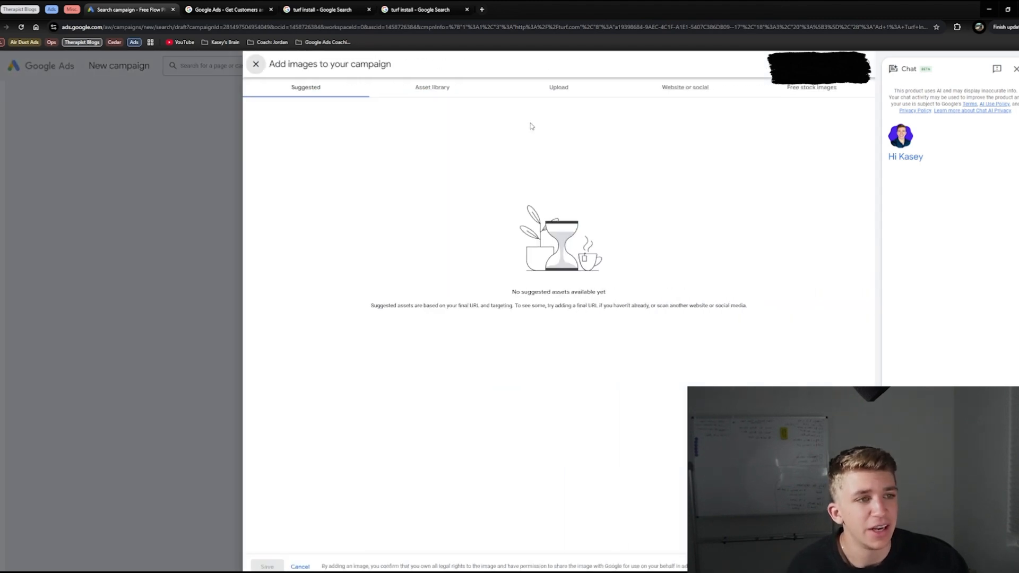
pyautogui.click(594, 91)
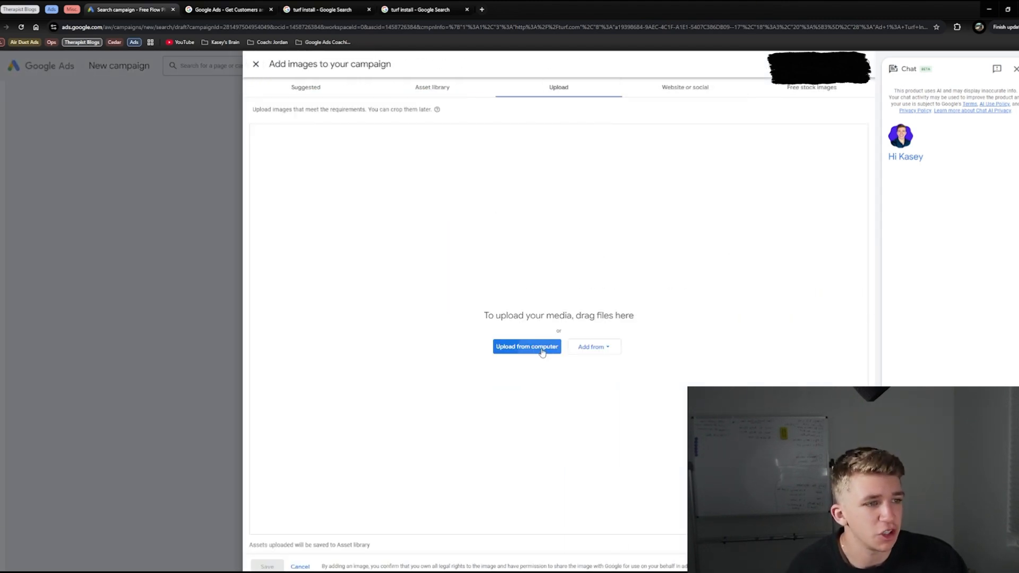
pyautogui.click(542, 349)
pyautogui.doubleClick(265, 73)
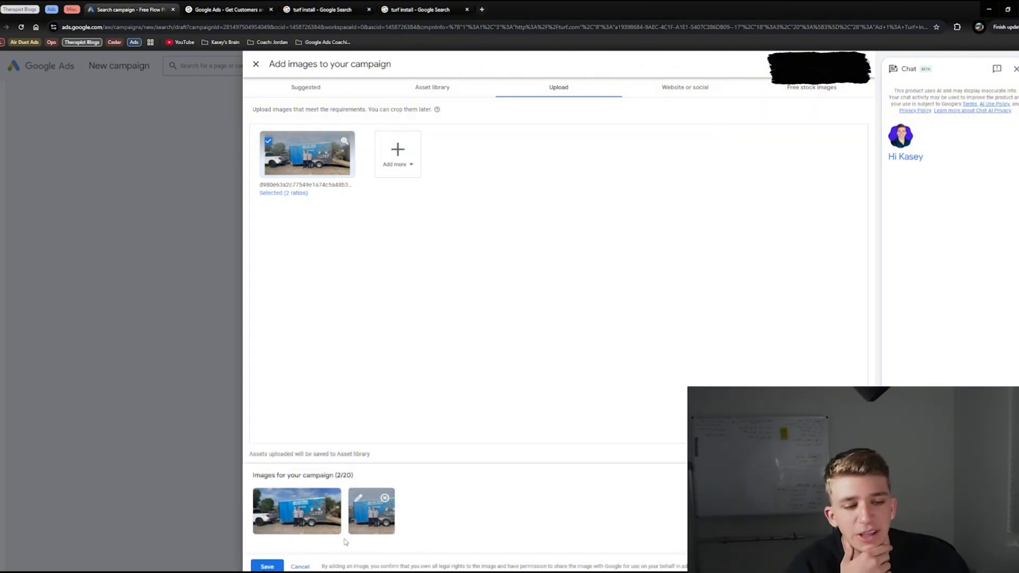
pyautogui.click(270, 567)
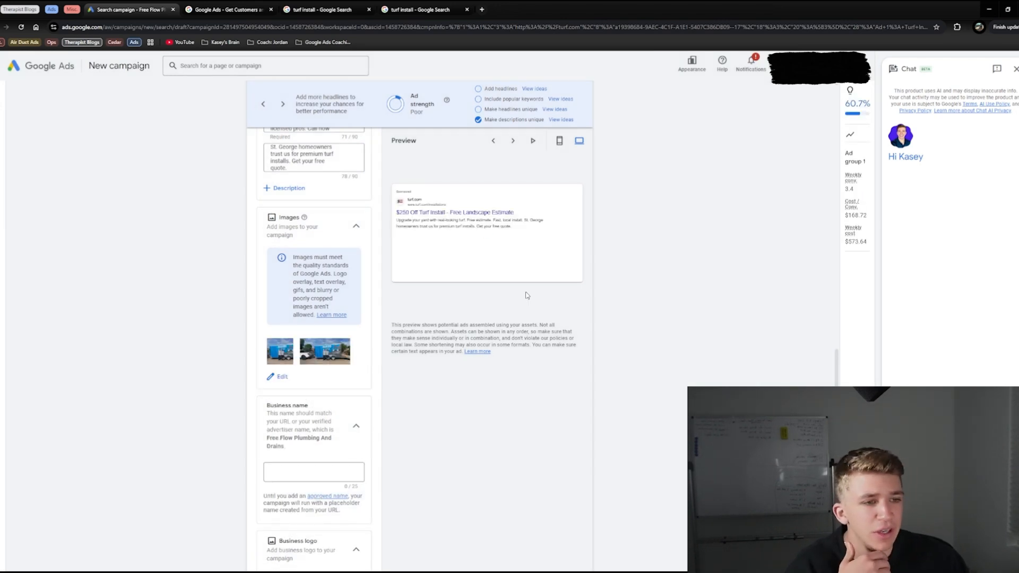
# Step: Check the competitors' turf install search results, and cycle the desktop ad previews to one showing the trailer image
pyautogui.click(318, 7)
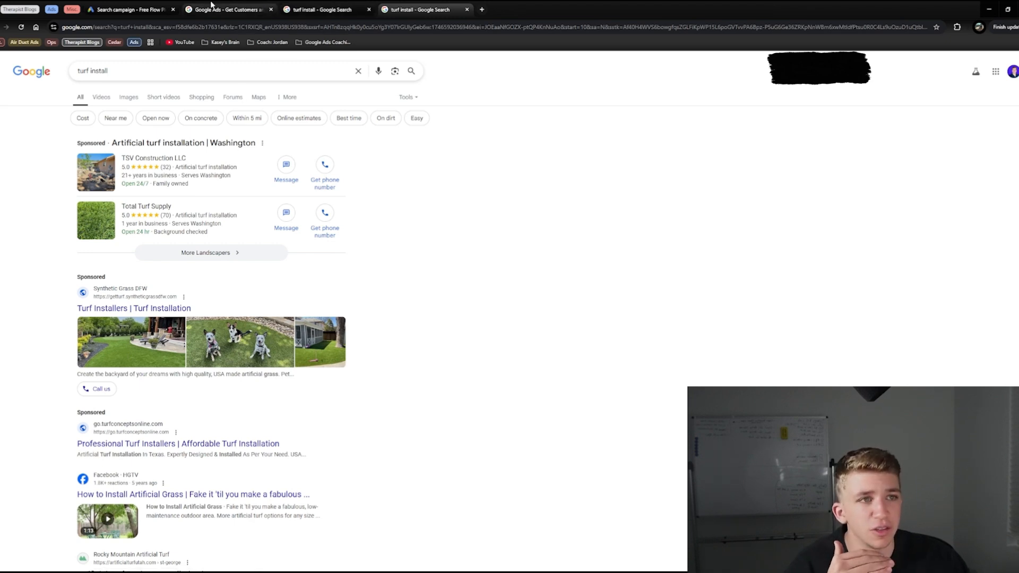
pyautogui.click(127, 9)
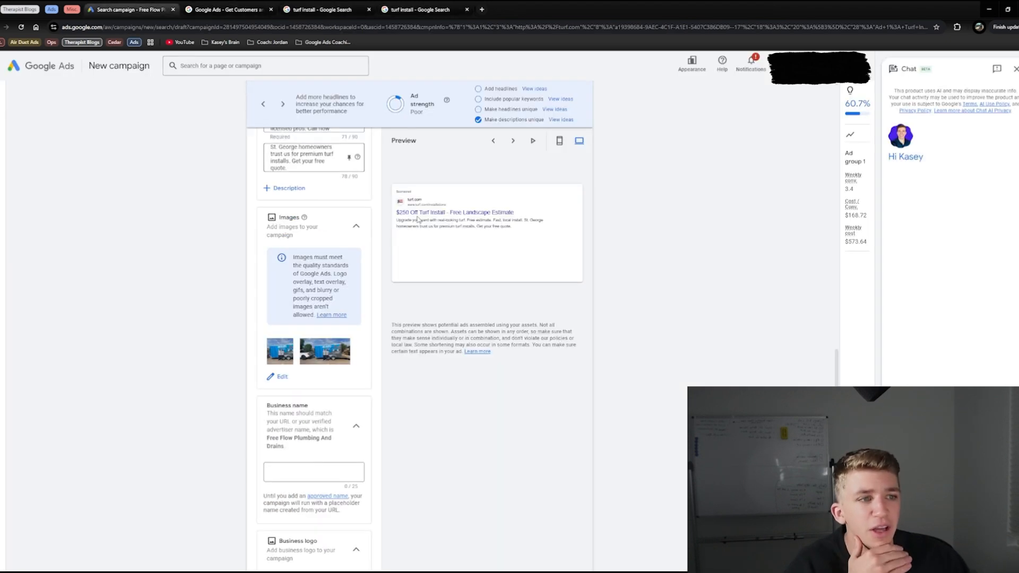
pyautogui.click(512, 141)
pyautogui.click(514, 141)
pyautogui.click(513, 141)
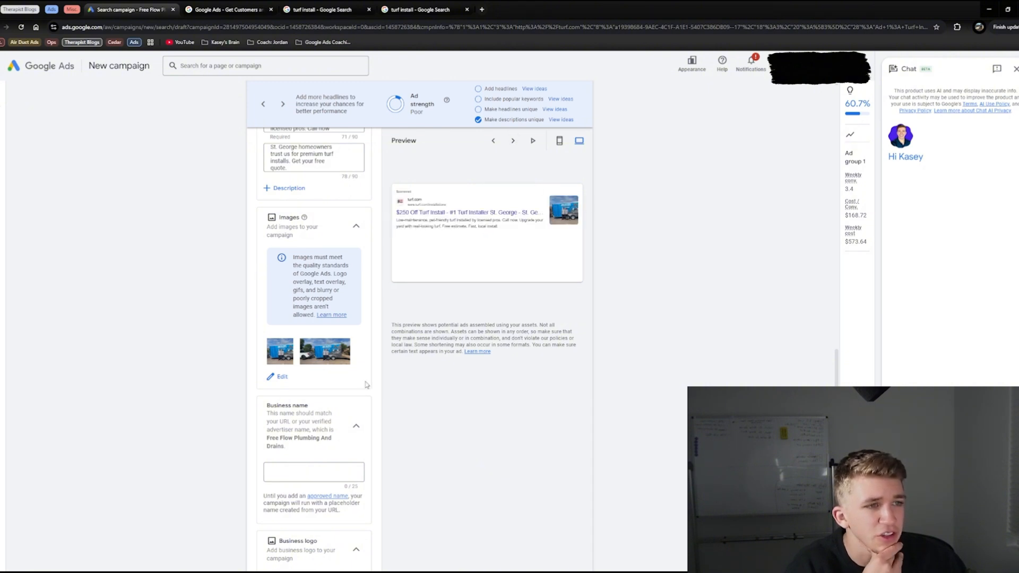
# Step: Set the business name to "Turf Installation Company"
pyautogui.scroll(-2, 366, 384)
pyautogui.click(321, 397)
pyautogui.write('Turf Install')
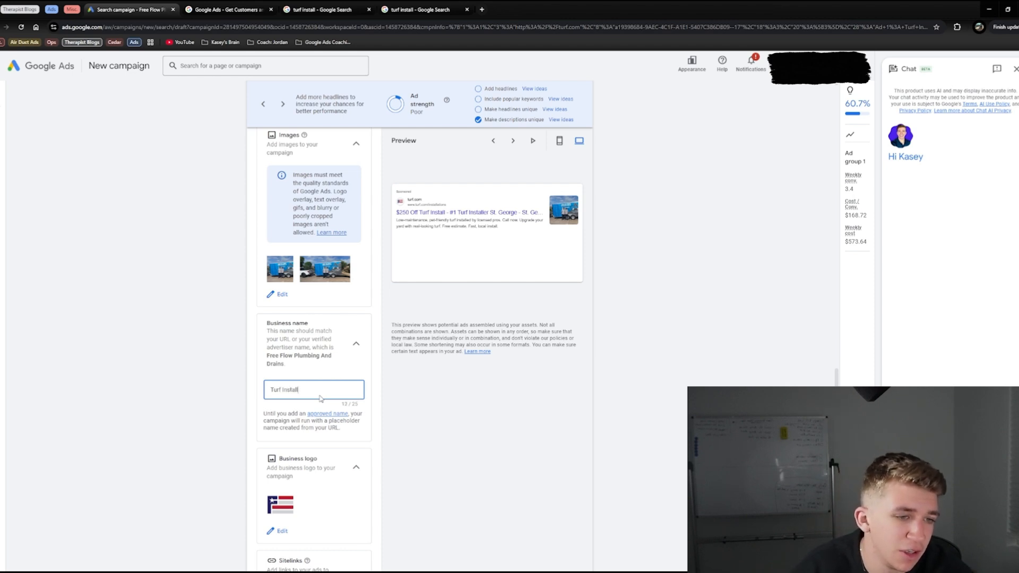
pyautogui.hotkey('ctrl', 'a')
pyautogui.press('BackSpace')
pyautogui.write('Turf')
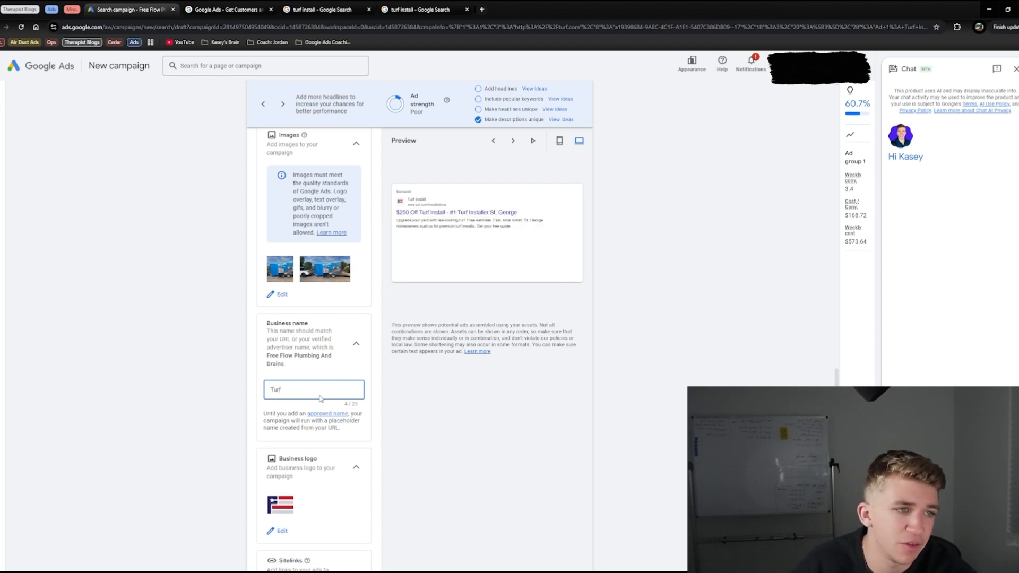
pyautogui.write(' Installatio')
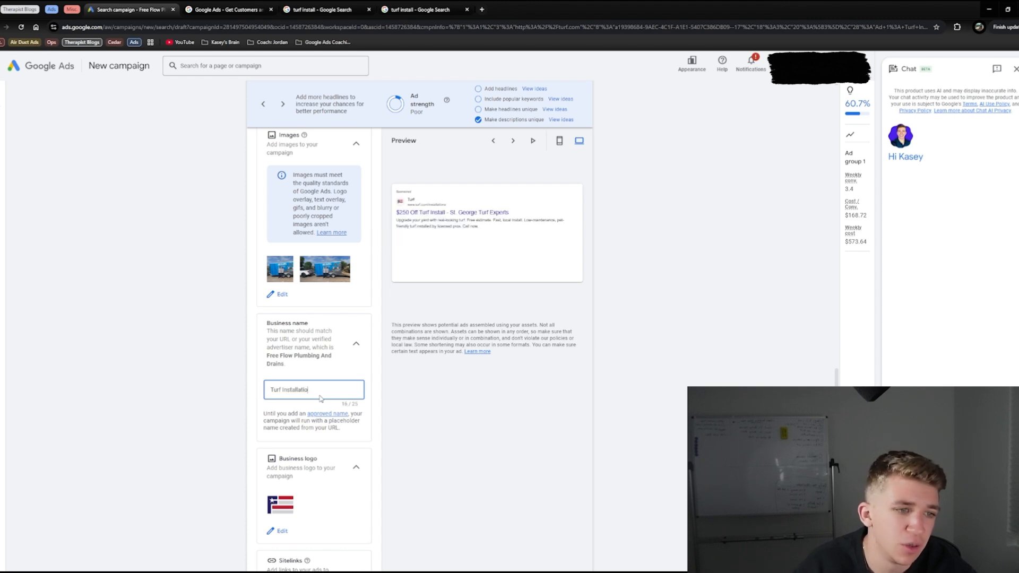
pyautogui.write('n Company')
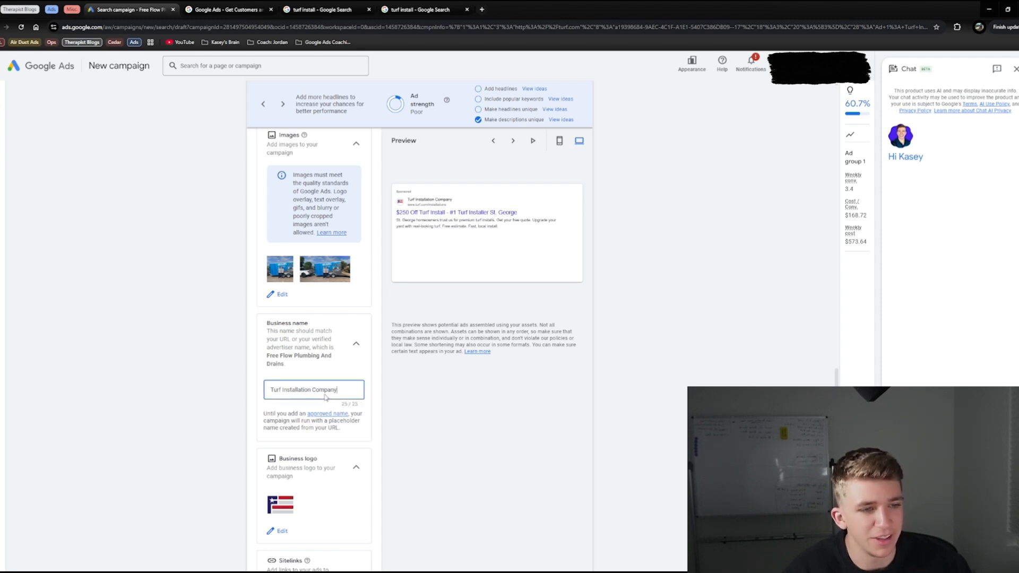
pyautogui.hotkey('ctrl', 'a')
# Step: Examine the sitelinks beneath the ProGreen sponsored ad in the turf install search results
pyautogui.scroll(-3, 290, 340)
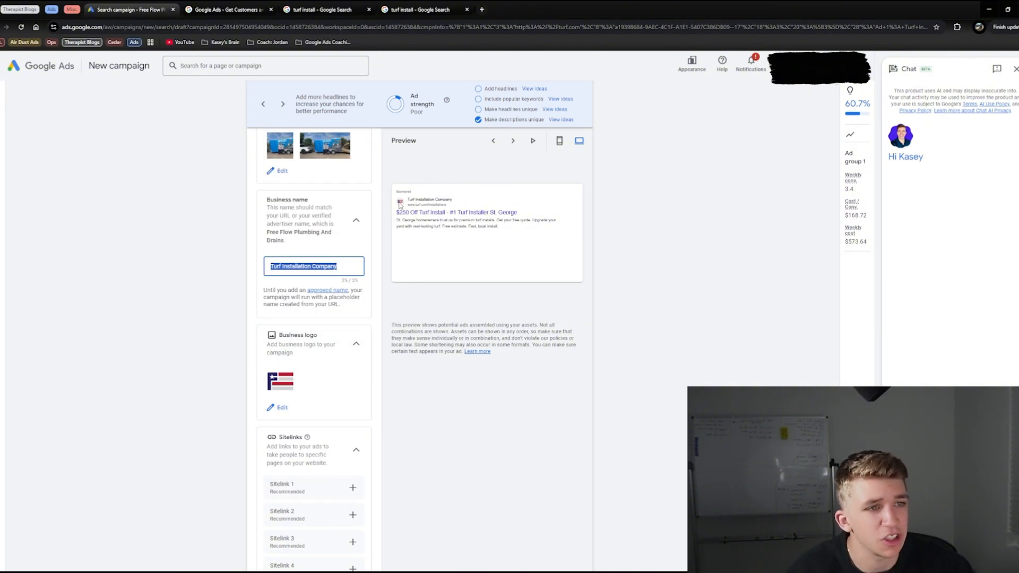
pyautogui.scroll(-5, 314, 239)
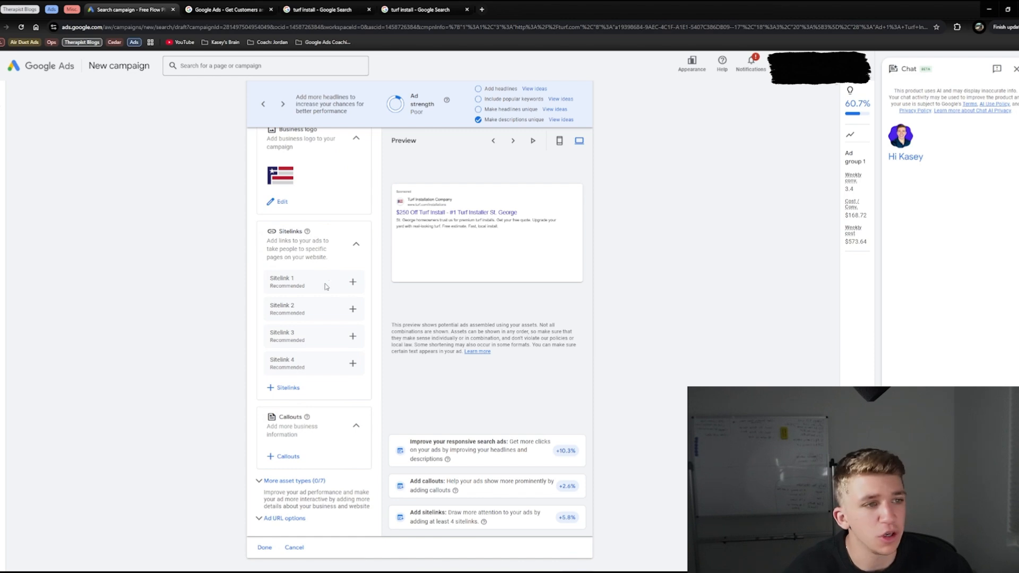
pyautogui.click(337, 8)
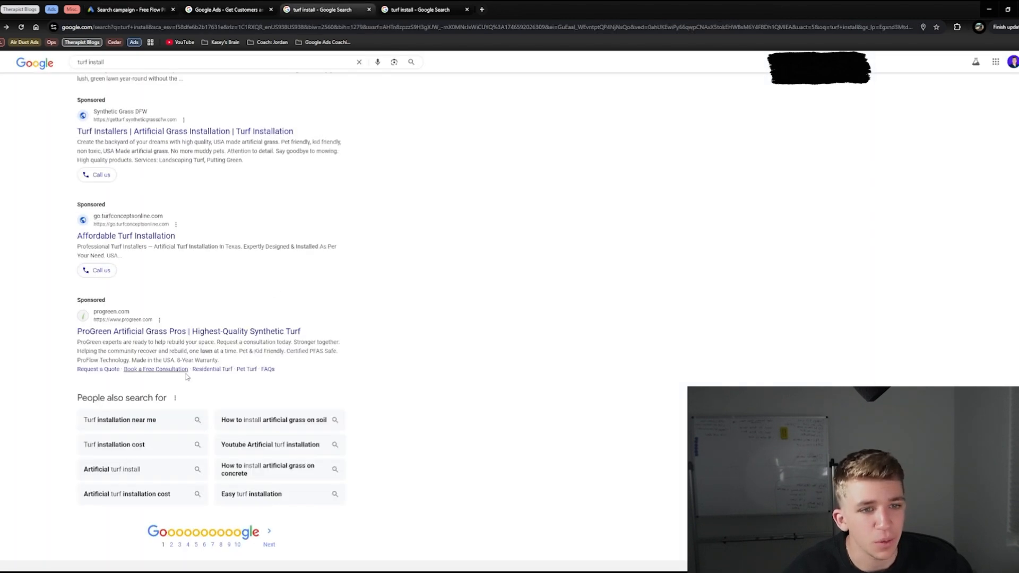
pyautogui.moveTo(74, 375); pyautogui.dragTo(284, 376)
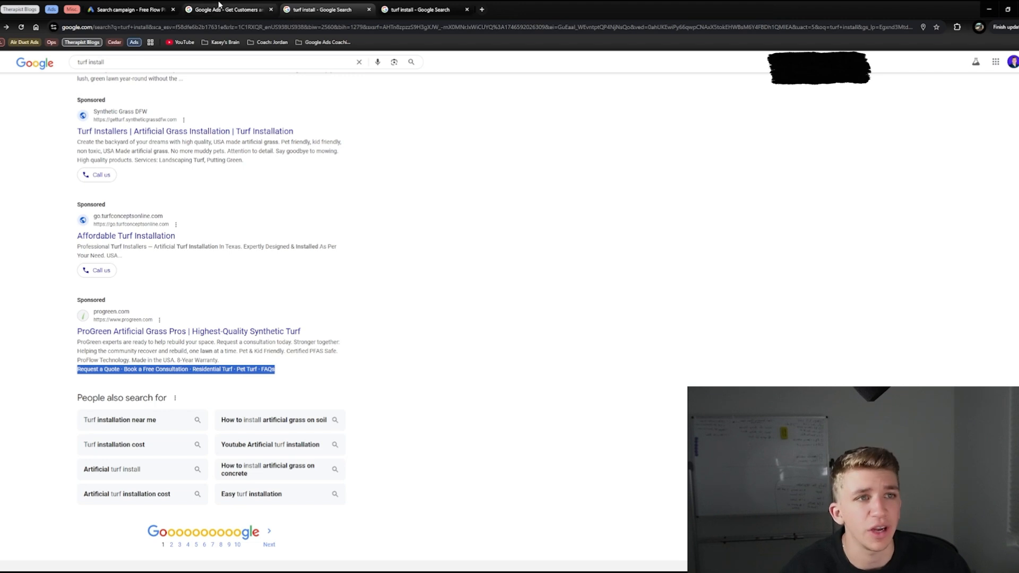
# Step: Fill in the first sitelink in the ad campaign with the text "Free Estimate" and the final URL turf.com/estimate
pyautogui.click(157, 8)
pyautogui.click(353, 282)
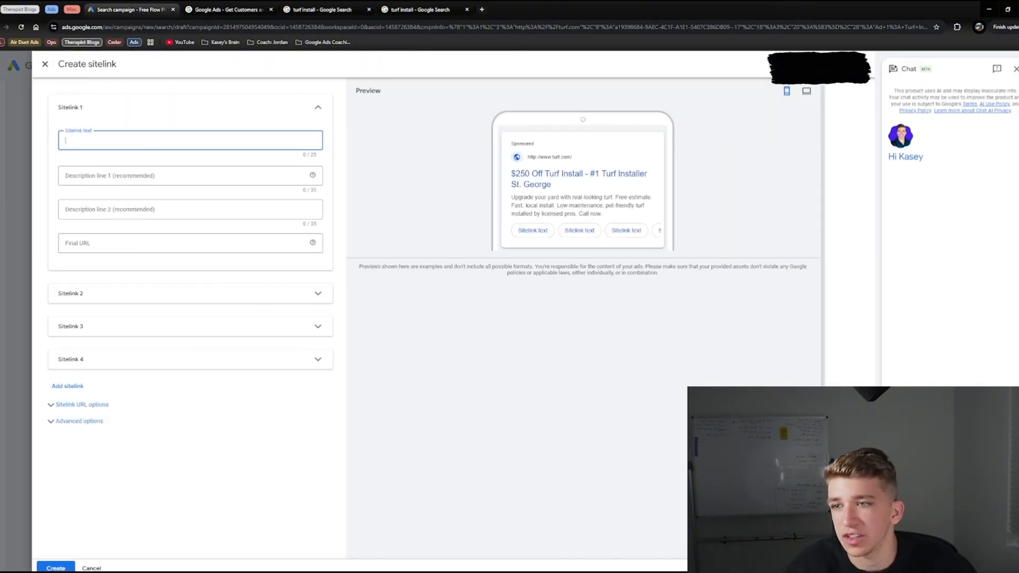
pyautogui.click(122, 140)
pyautogui.write('Free Estimate')
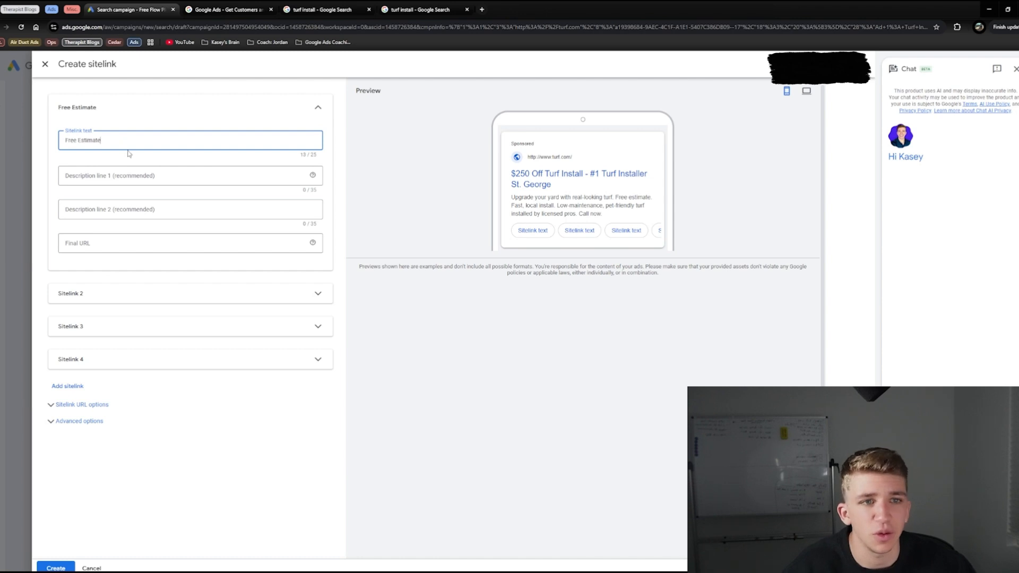
pyautogui.click(96, 243)
pyautogui.write('turf')
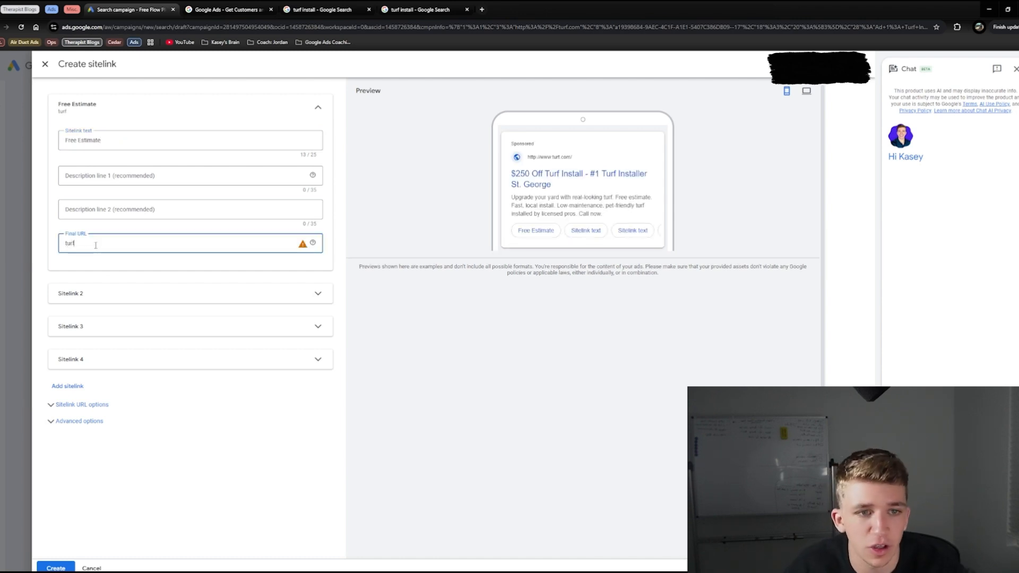
pyautogui.write('.com/es')
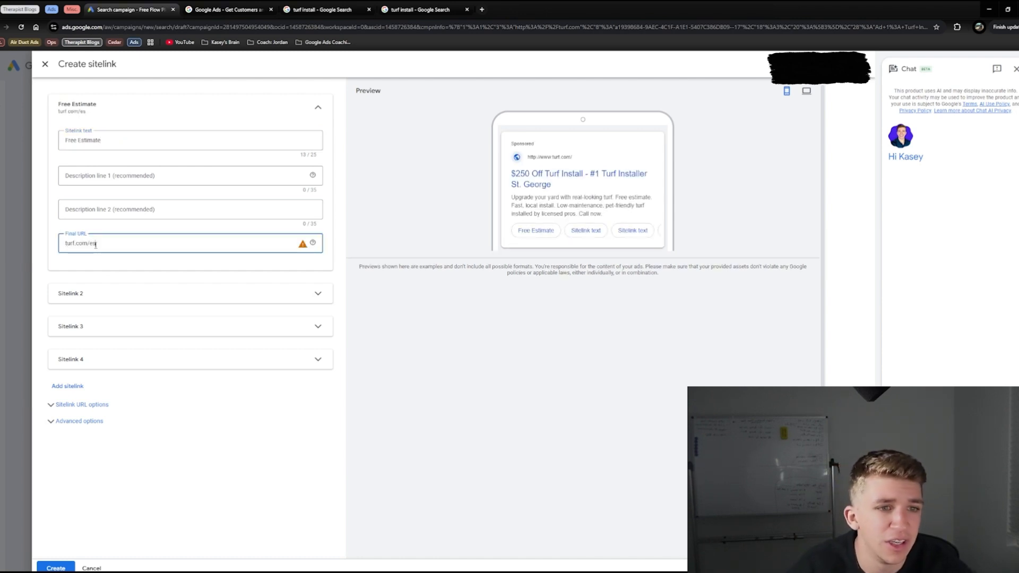
pyautogui.write('timate')
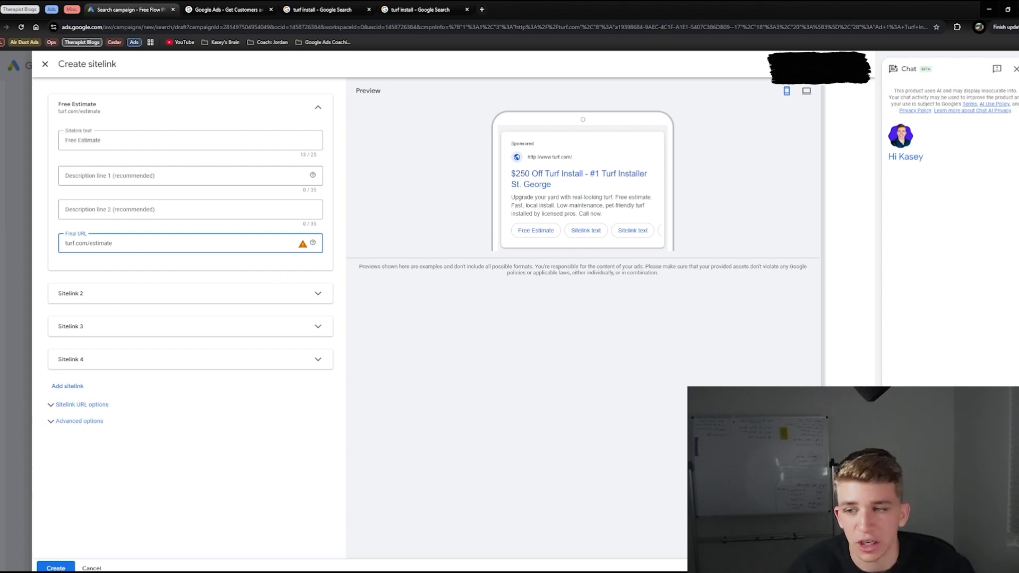
# Step: Fill in the second sitelink as "Coupons" with the final URL turf.com/coupons, and create both sitelinks
pyautogui.click(89, 295)
pyautogui.click(91, 327)
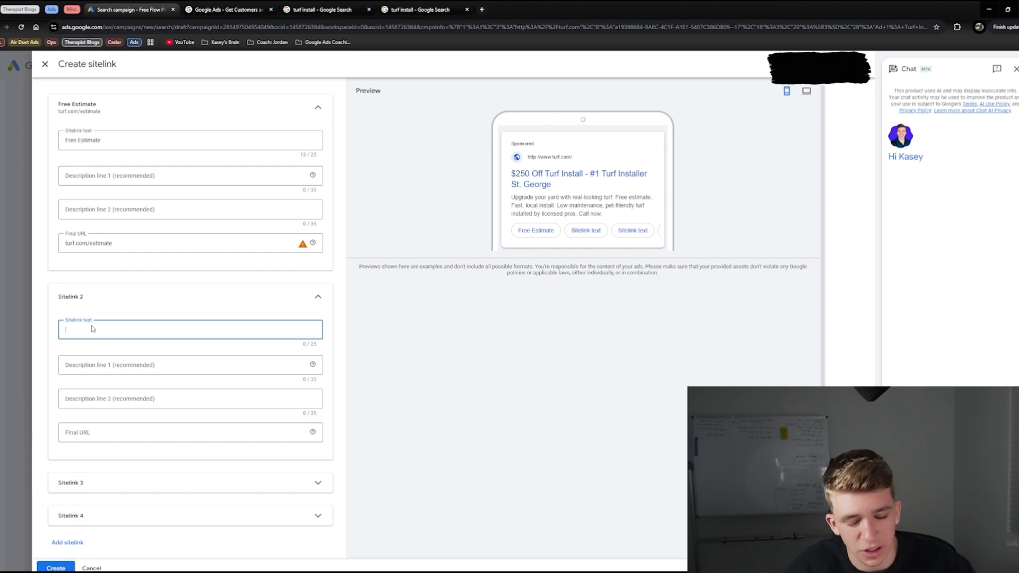
pyautogui.write('coupons')
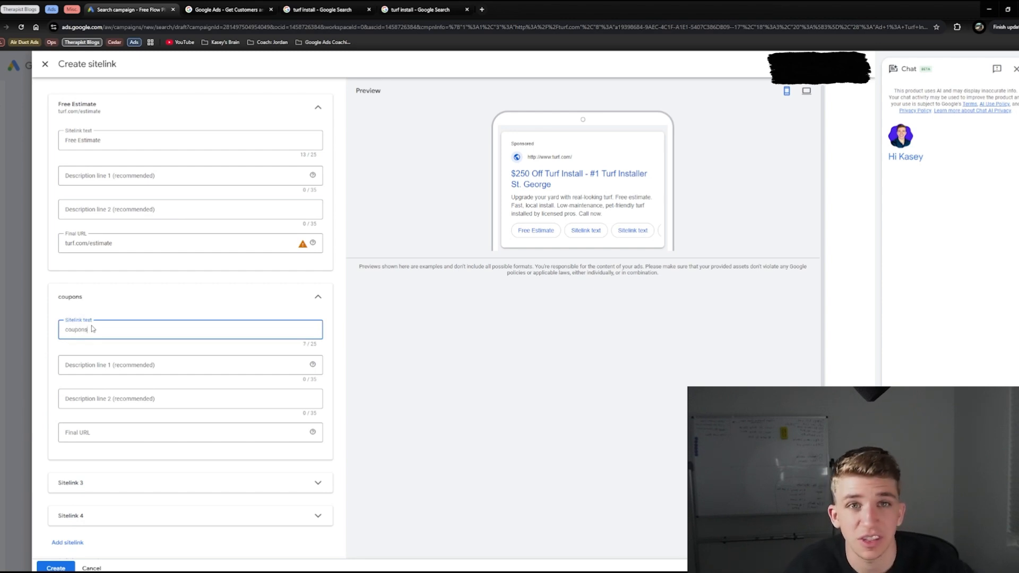
pyautogui.click(83, 431)
pyautogui.write('turf.com/coupons')
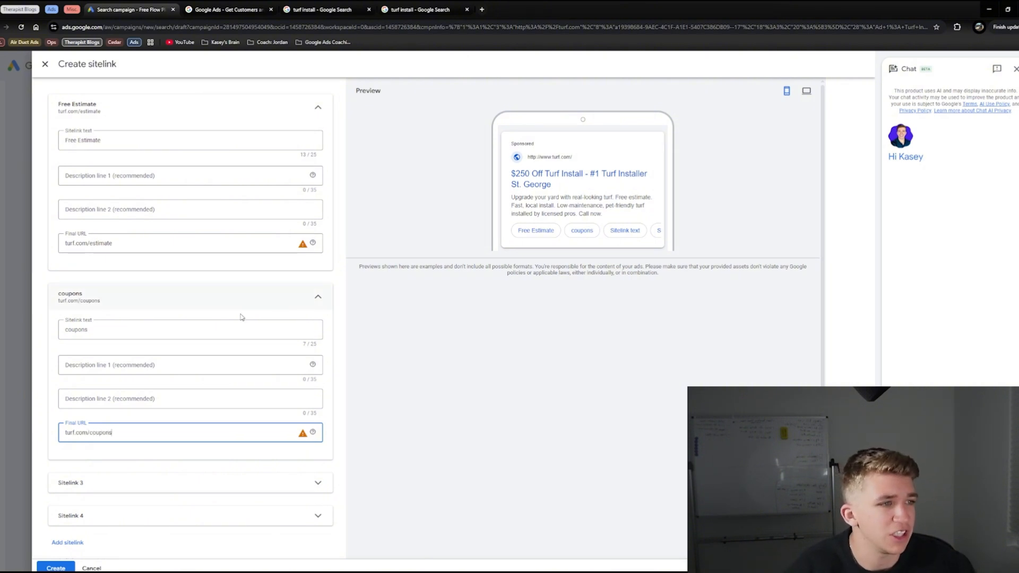
pyautogui.click(68, 330)
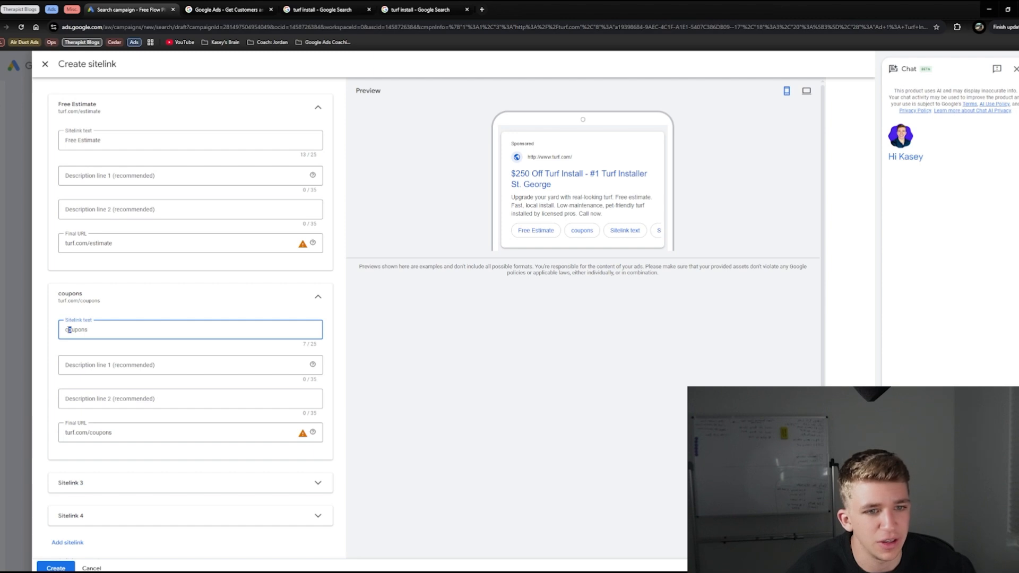
pyautogui.write('C')
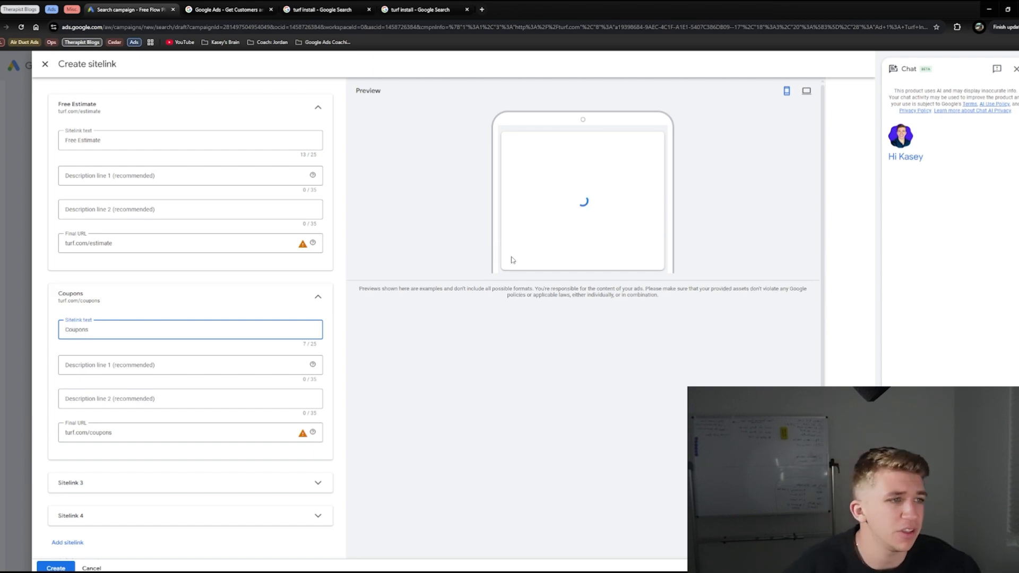
pyautogui.click(55, 567)
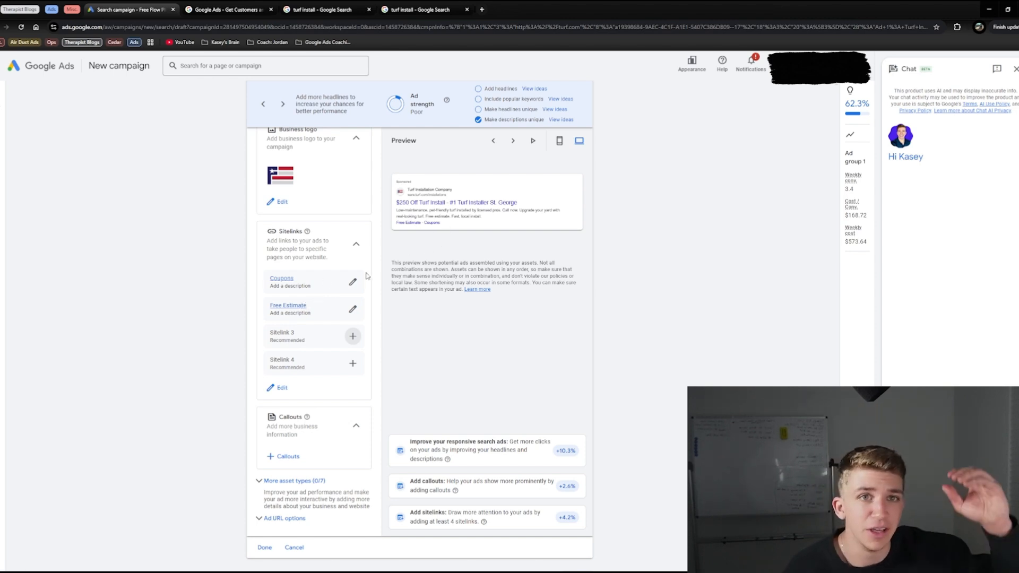
# Step: Start new campaign callouts, with "Licensed & Insured" as the first and "Pet Friendly Turf" as the second
pyautogui.scroll(-1, 318, 350)
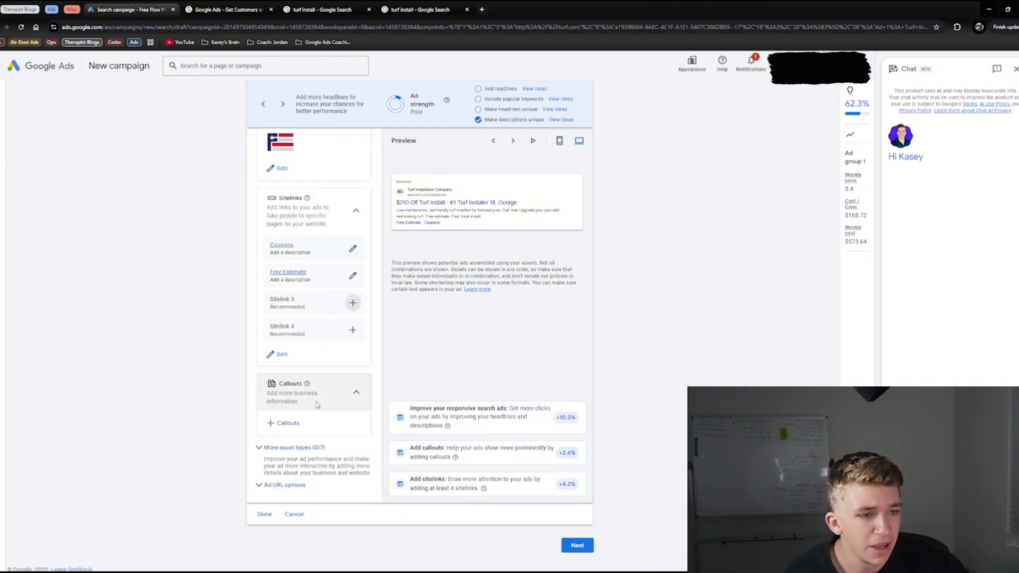
pyautogui.click(287, 423)
pyautogui.scroll(-3, 105, 222)
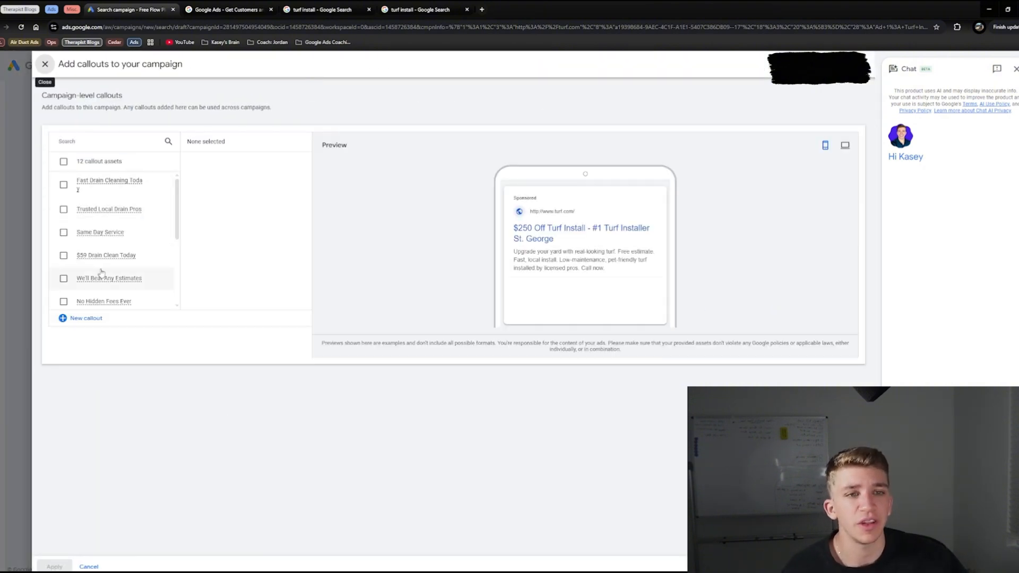
pyautogui.click(87, 319)
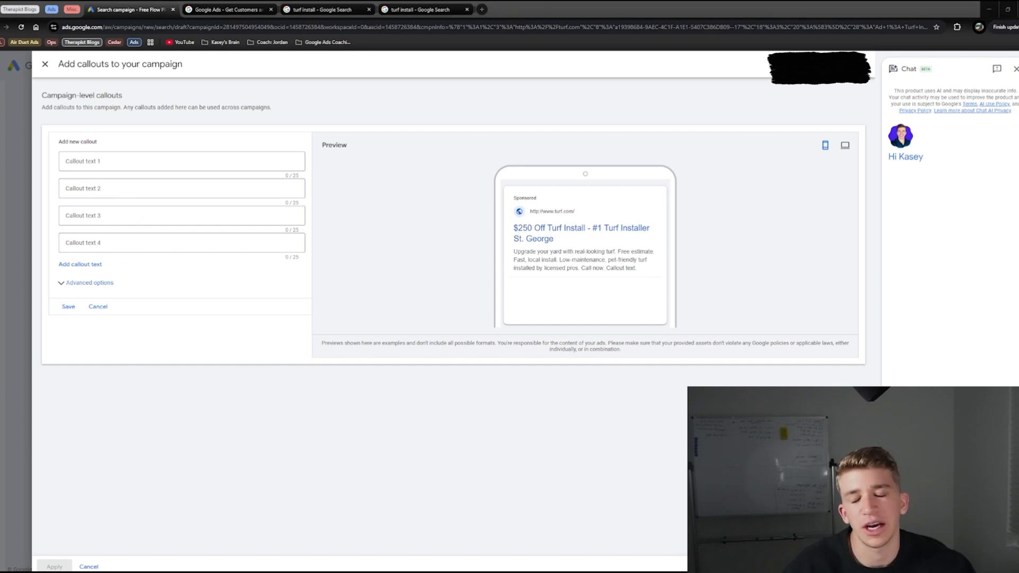
pyautogui.click(100, 165)
pyautogui.hotkey('ctrl', 'v')
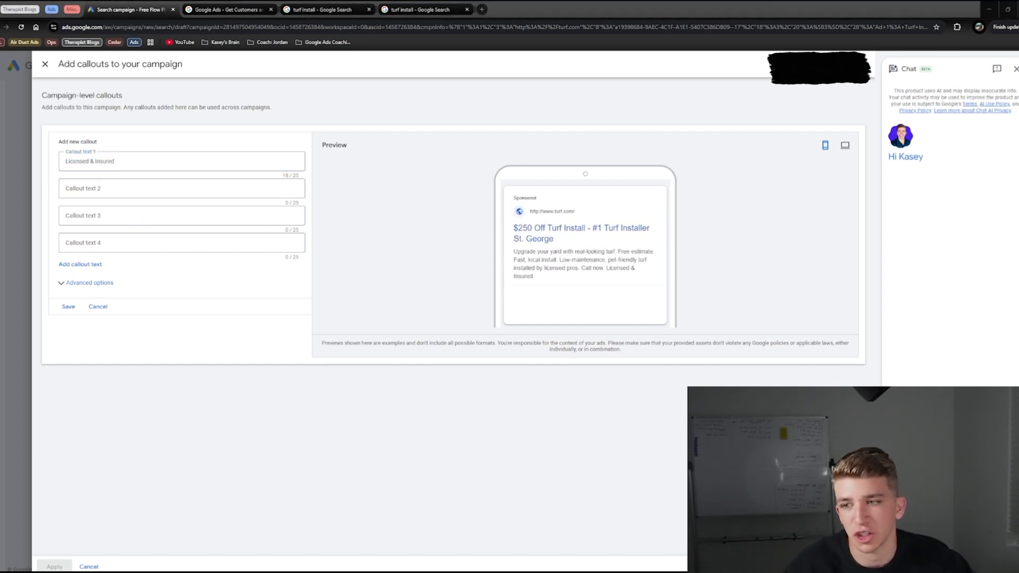
pyautogui.click(165, 190)
pyautogui.write('Pet Friendly Turf')
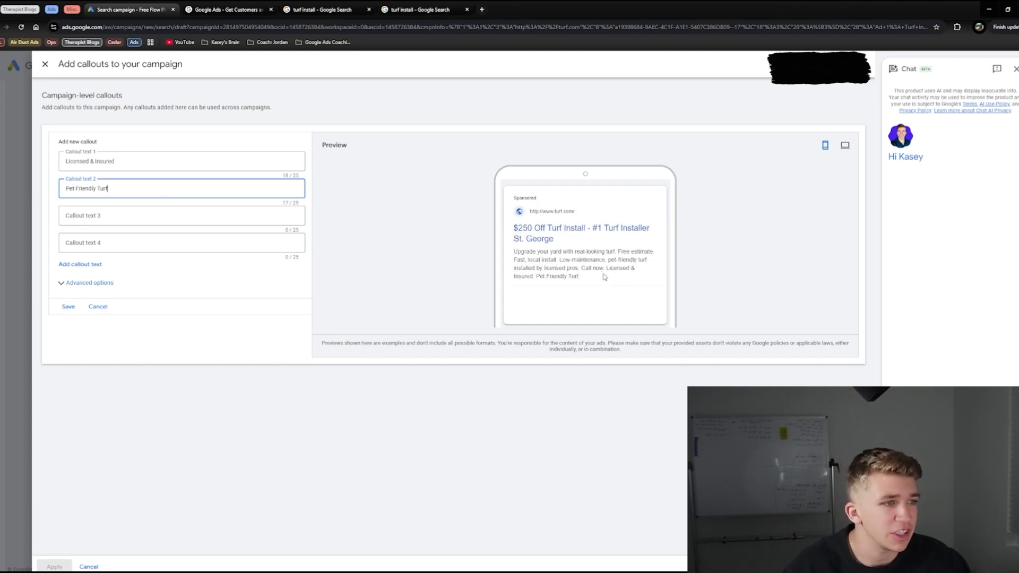
pyautogui.click(625, 271)
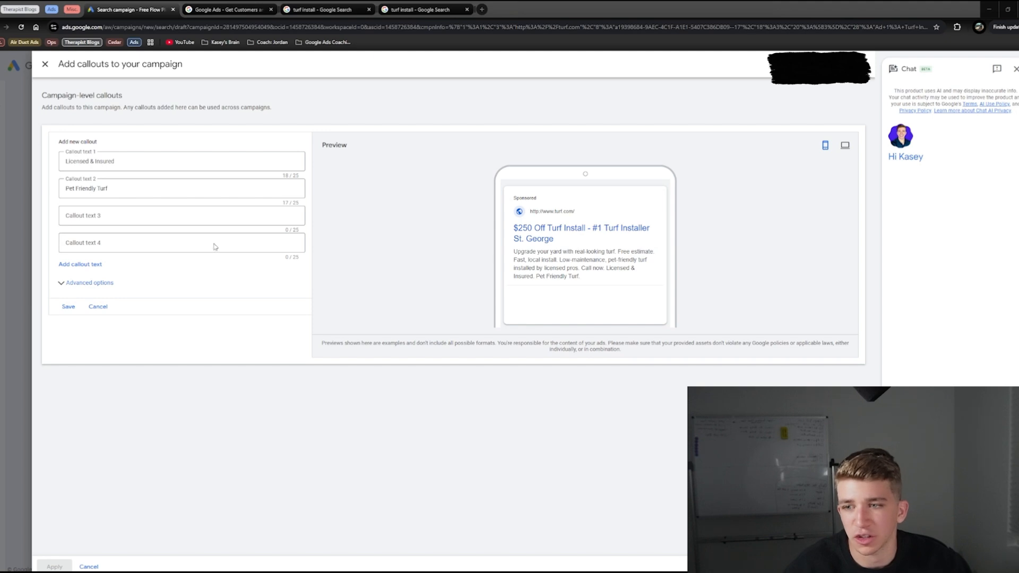
# Step: Add "Locally Owned" and "Fast Install Times" as the third and fourth callouts, and apply all four to the campaign
pyautogui.click(206, 218)
pyautogui.write('Locally Owned')
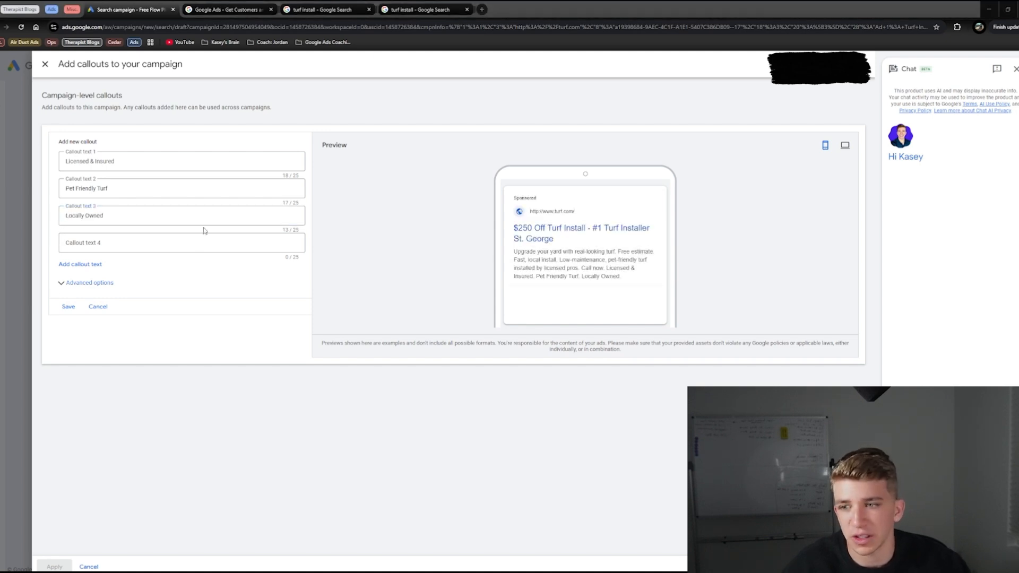
pyautogui.click(152, 242)
pyautogui.write('Fast Install Times')
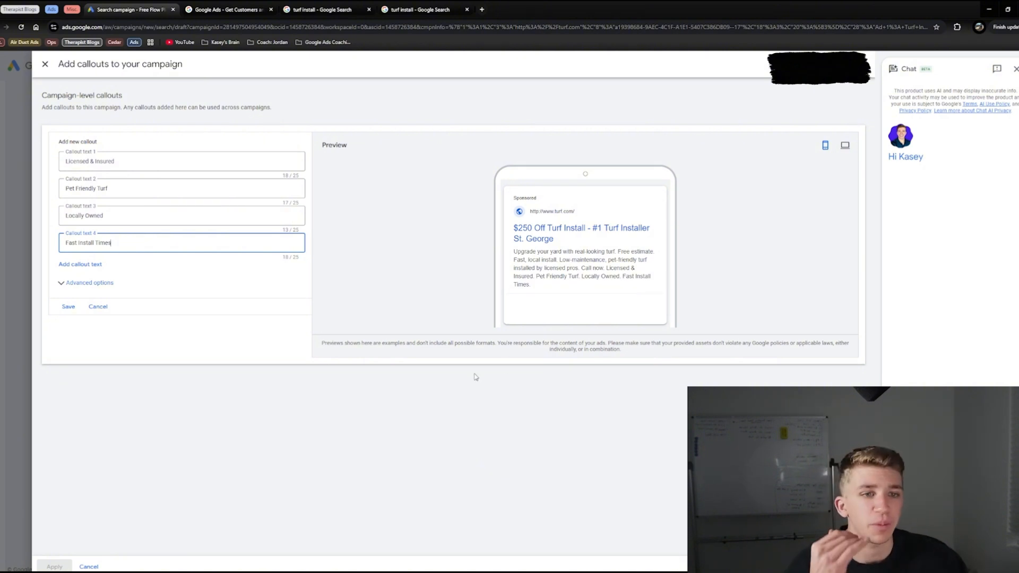
pyautogui.click(66, 306)
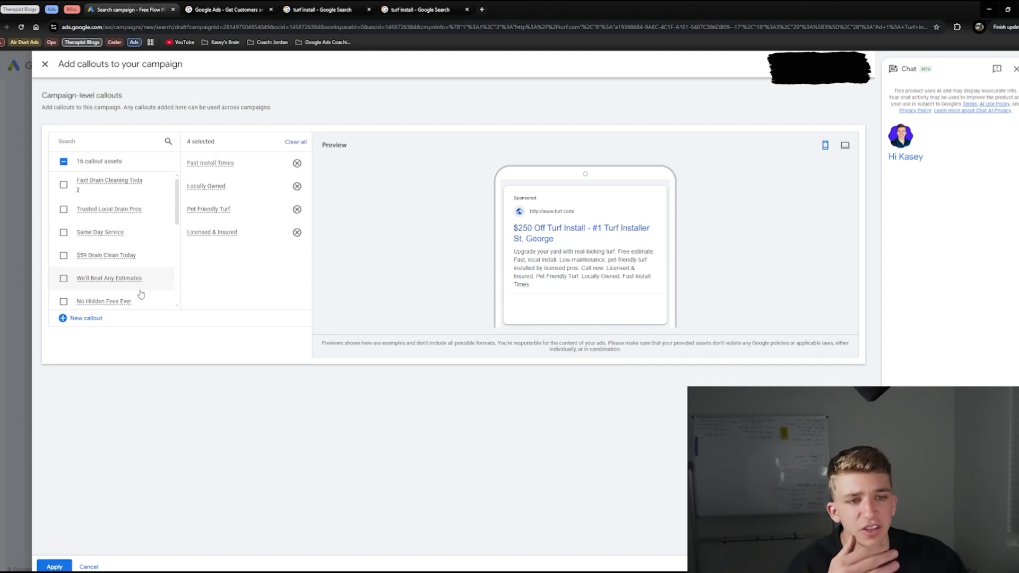
pyautogui.click(54, 566)
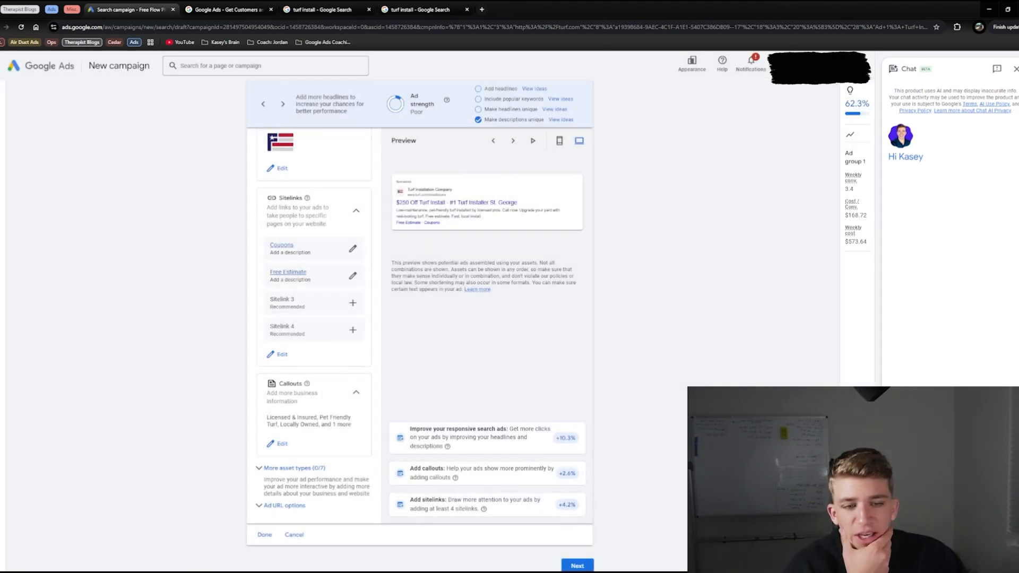
# Step: Expand the additional asset types to review them, and collapse the Messages section
pyautogui.click(294, 447)
pyautogui.scroll(-5, 315, 249)
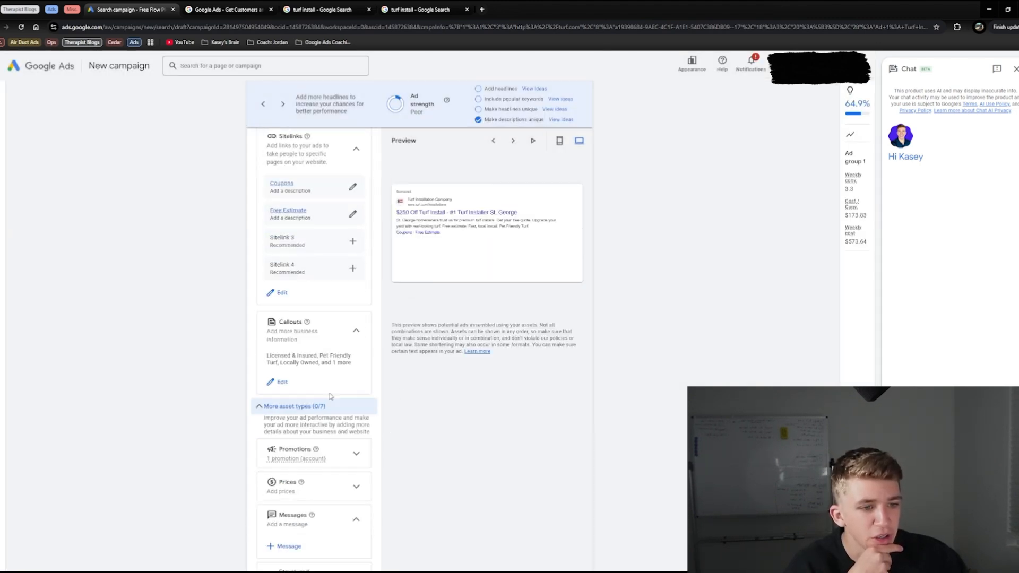
pyautogui.scroll(-1, 344, 181)
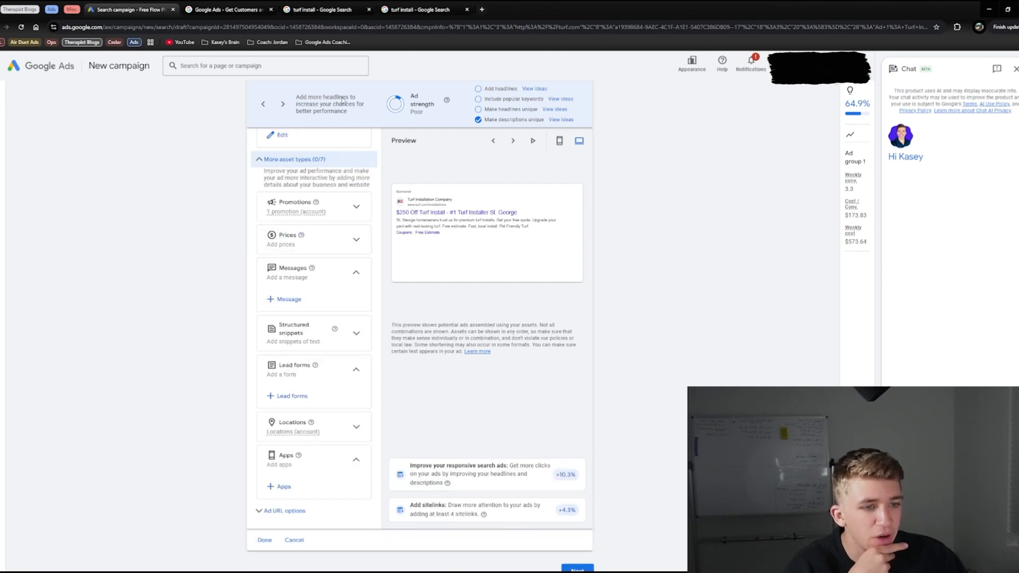
pyautogui.click(350, 278)
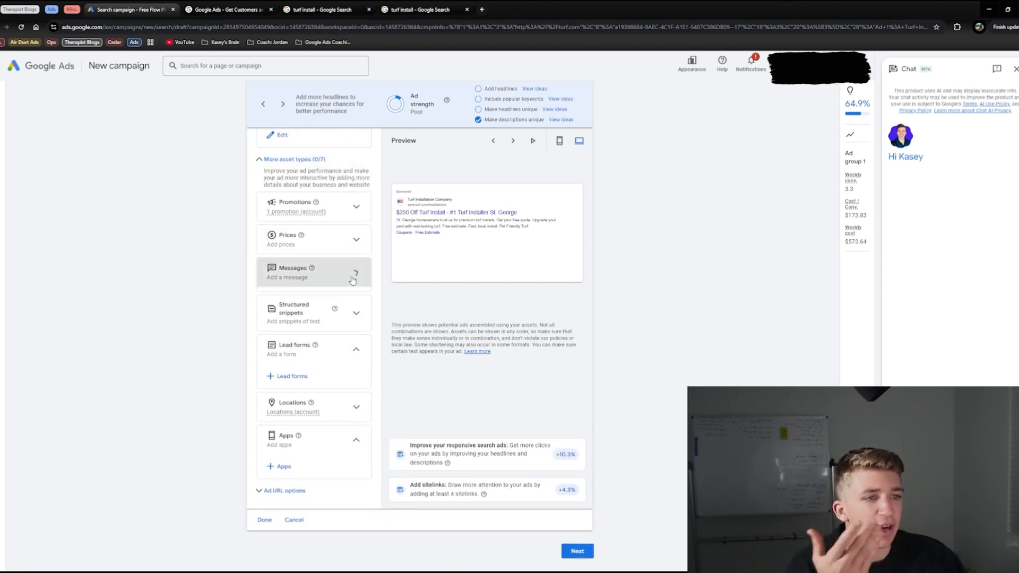
# Step: Look over the campaign message form, and preview the "50% off First Hydro Jetting" promotion for the ad
pyautogui.click(333, 284)
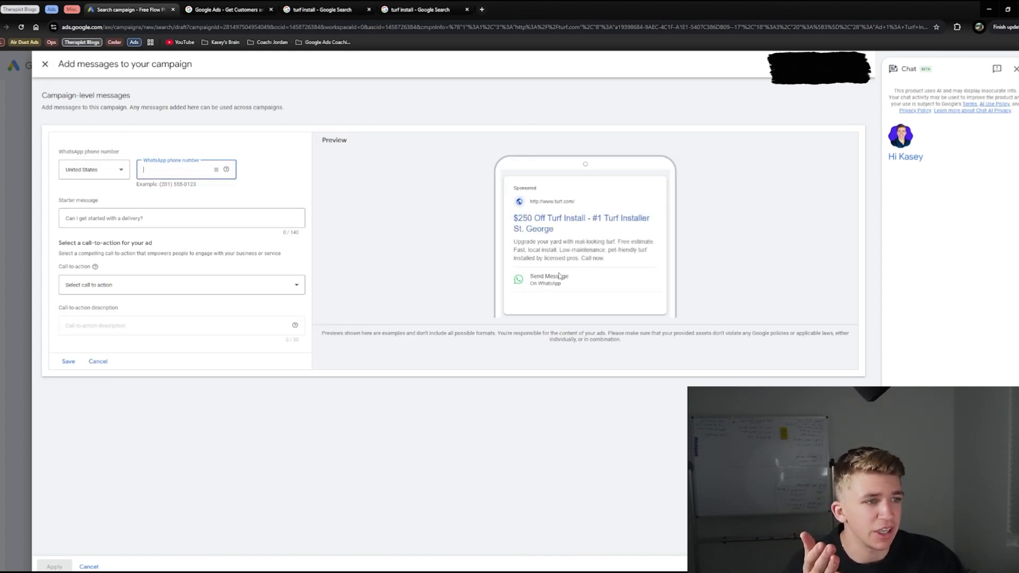
pyautogui.click(45, 63)
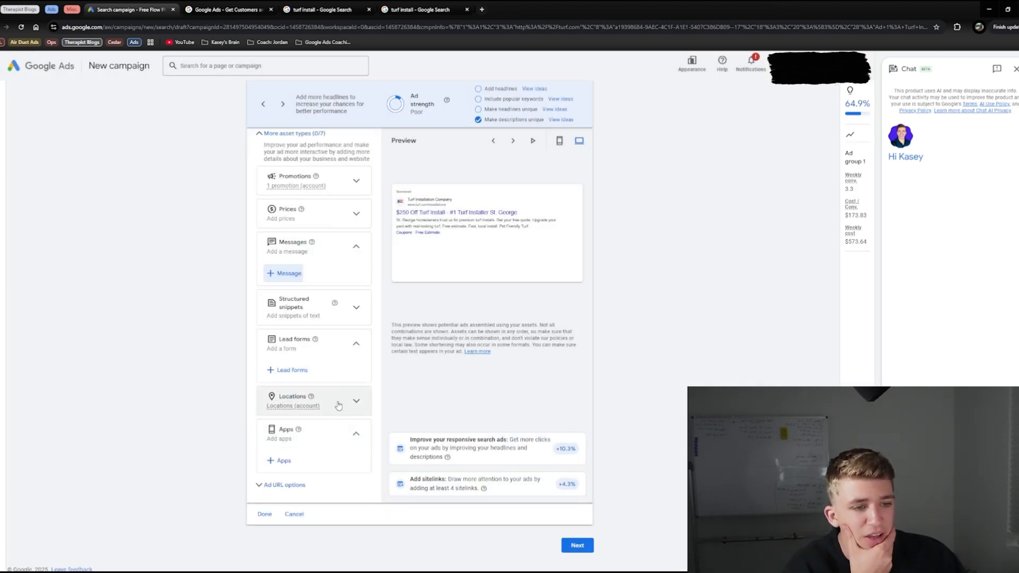
pyautogui.click(329, 183)
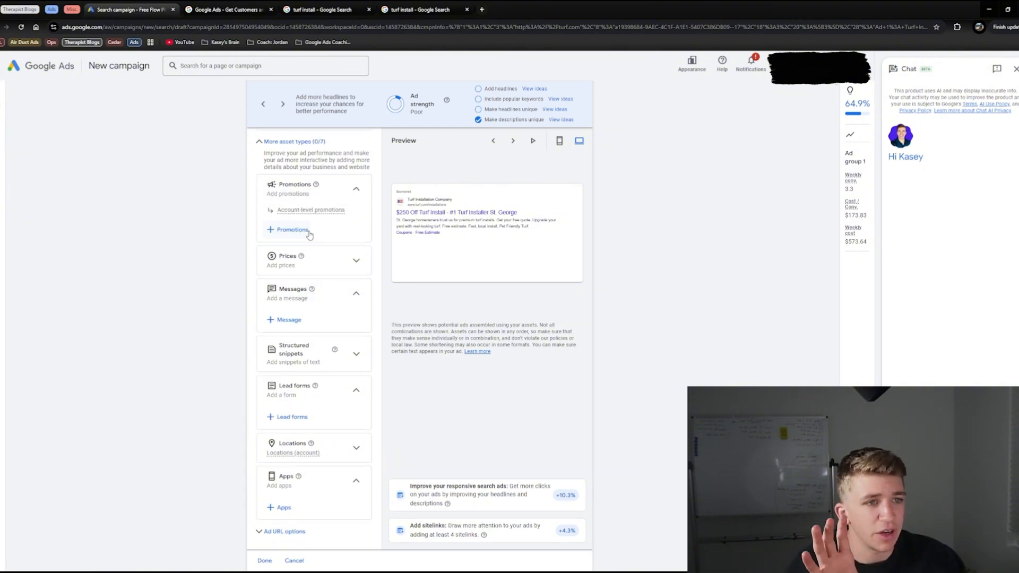
pyautogui.click(291, 229)
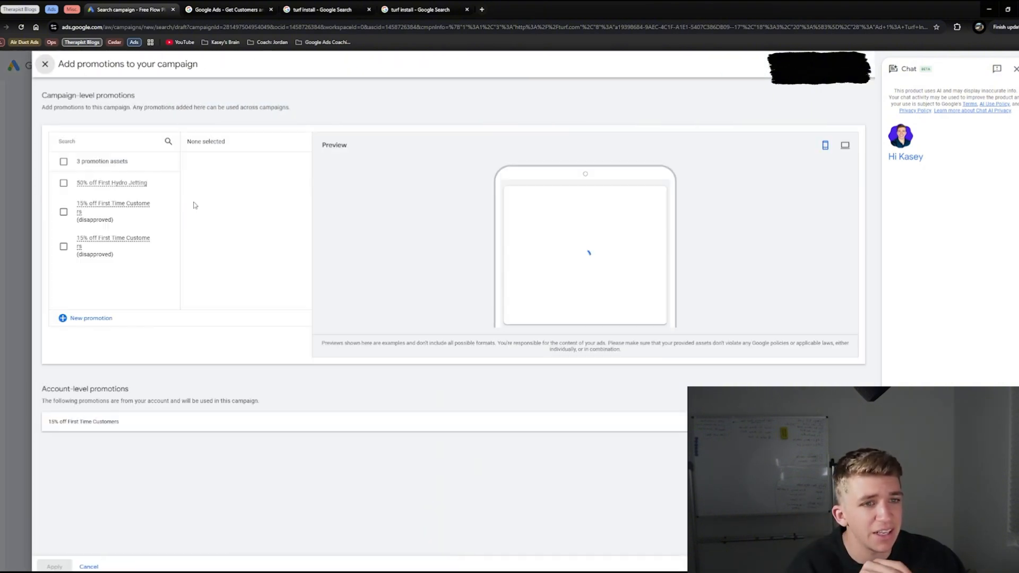
pyautogui.click(178, 183)
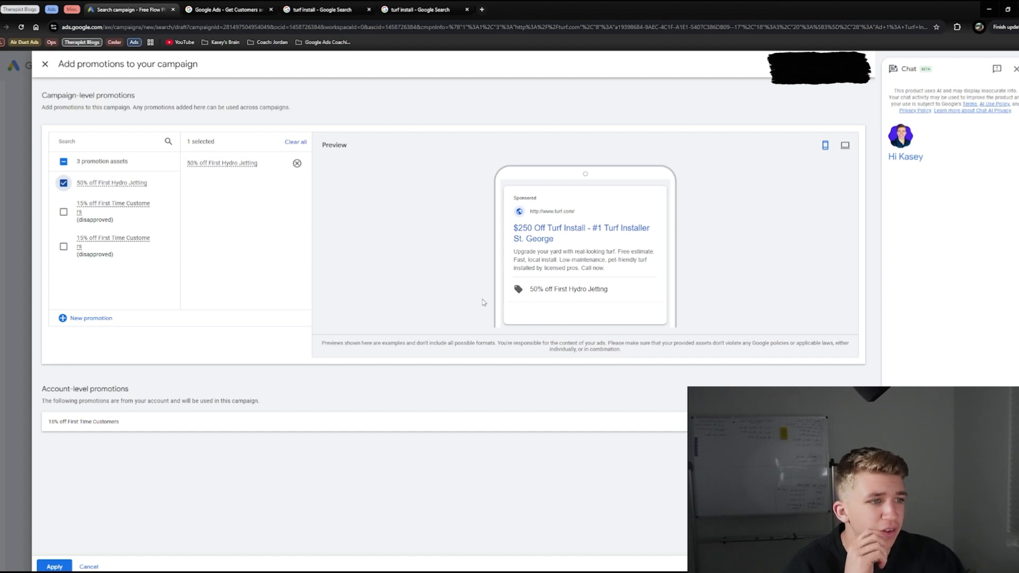
pyautogui.click(54, 566)
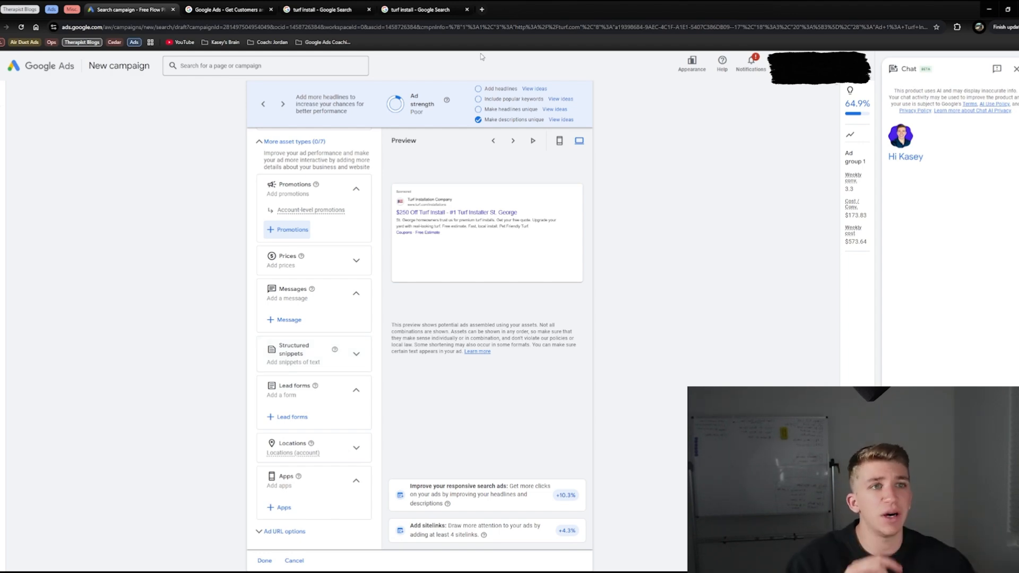
# Step: Examine the sponsored ads on both "turf install" Google results pages for the assets they show, and return to the campaign draft
pyautogui.click(363, 6)
pyautogui.scroll(15, 199, 259)
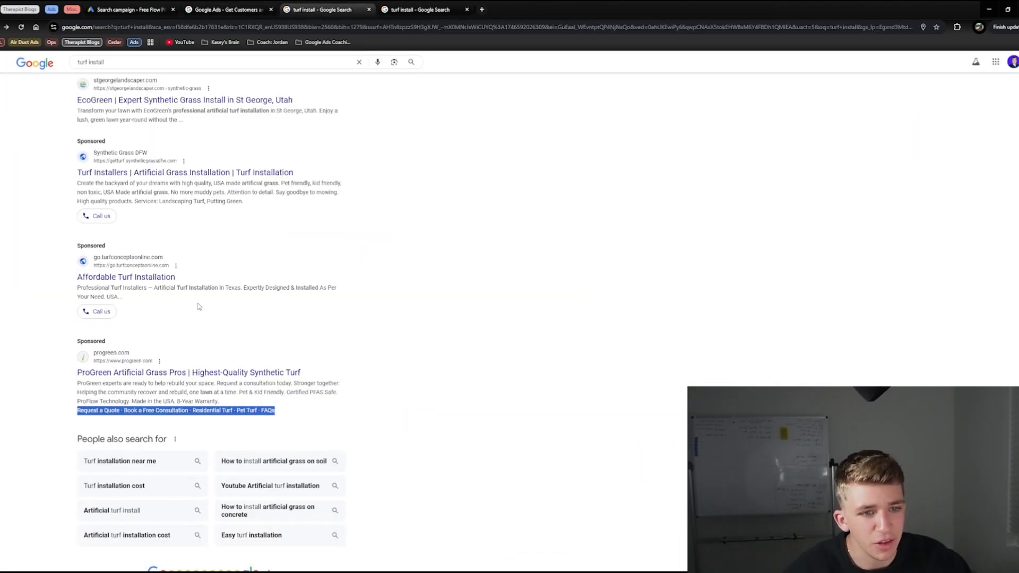
pyautogui.scroll(10, 186, 229)
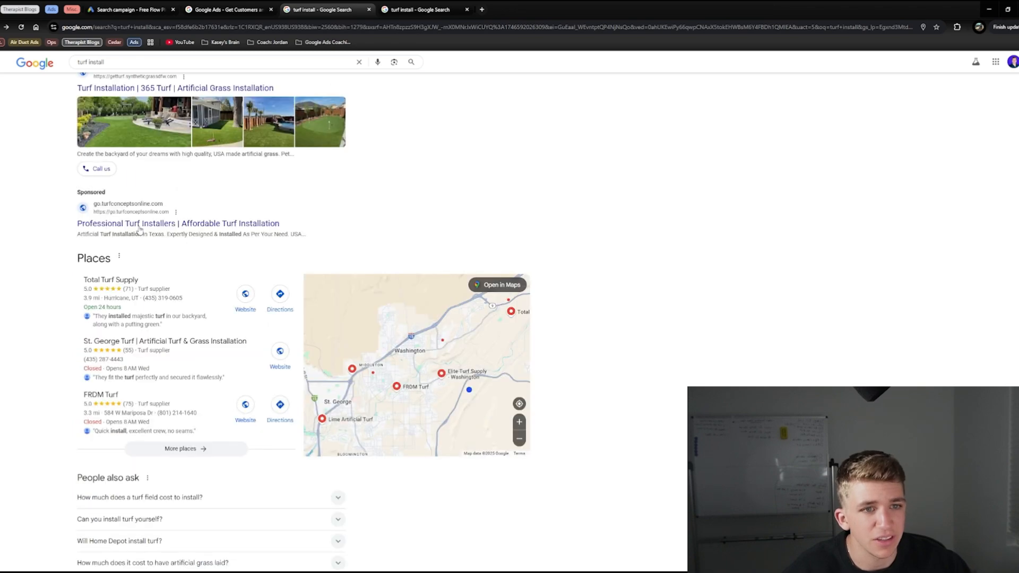
pyautogui.scroll(2, 180, 399)
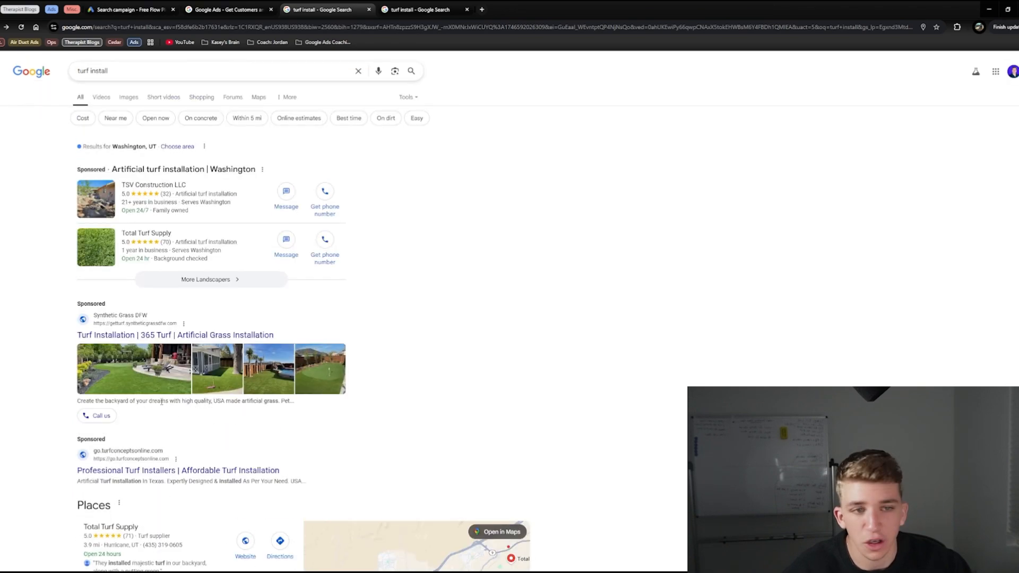
pyautogui.hotkey('ctrl', 'Tab')
pyautogui.scroll(-3, 214, 323)
pyautogui.scroll(-15, 214, 325)
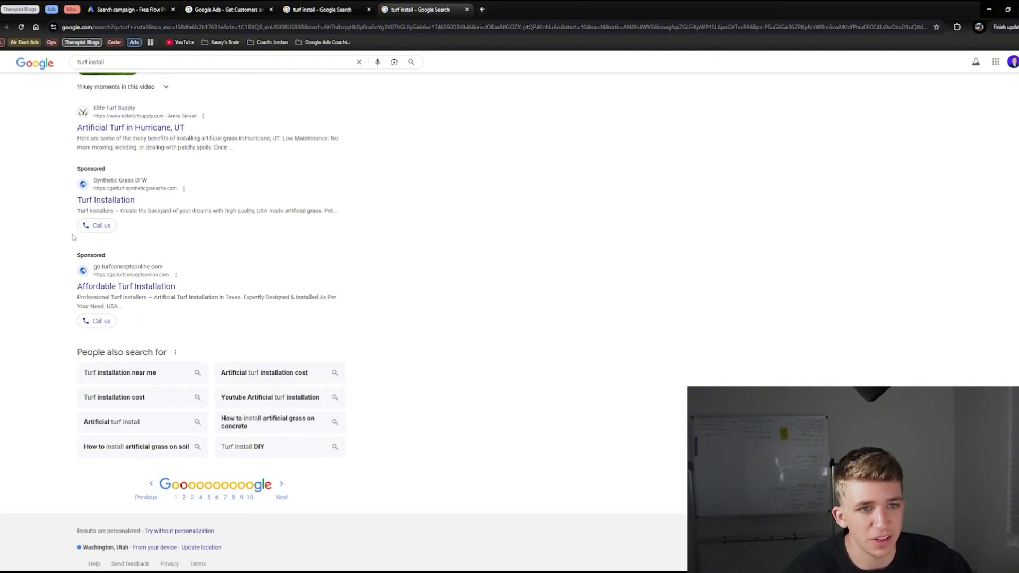
pyautogui.moveTo(80, 234); pyautogui.dragTo(395, 221)
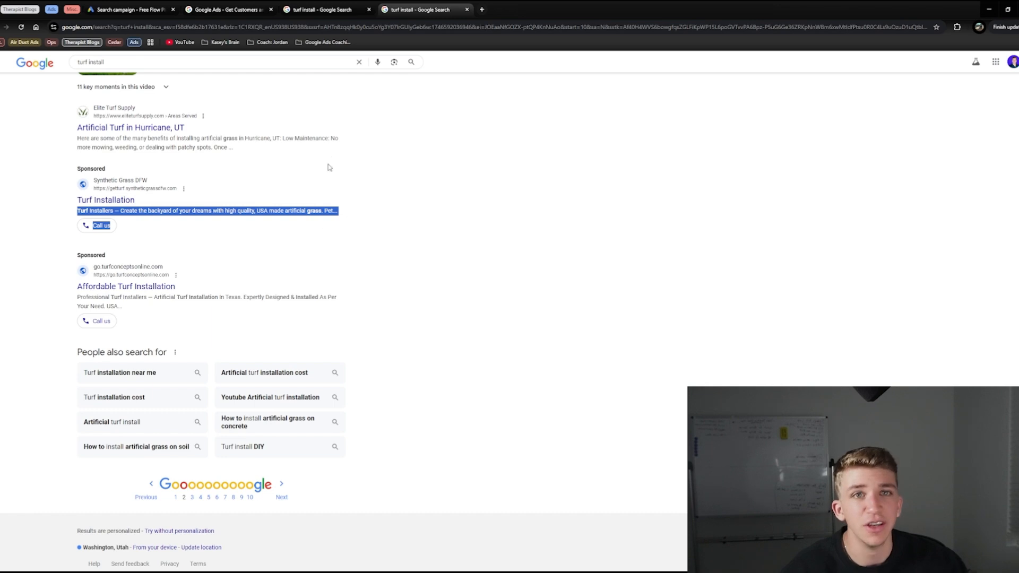
pyautogui.click(228, 9)
pyautogui.click(127, 9)
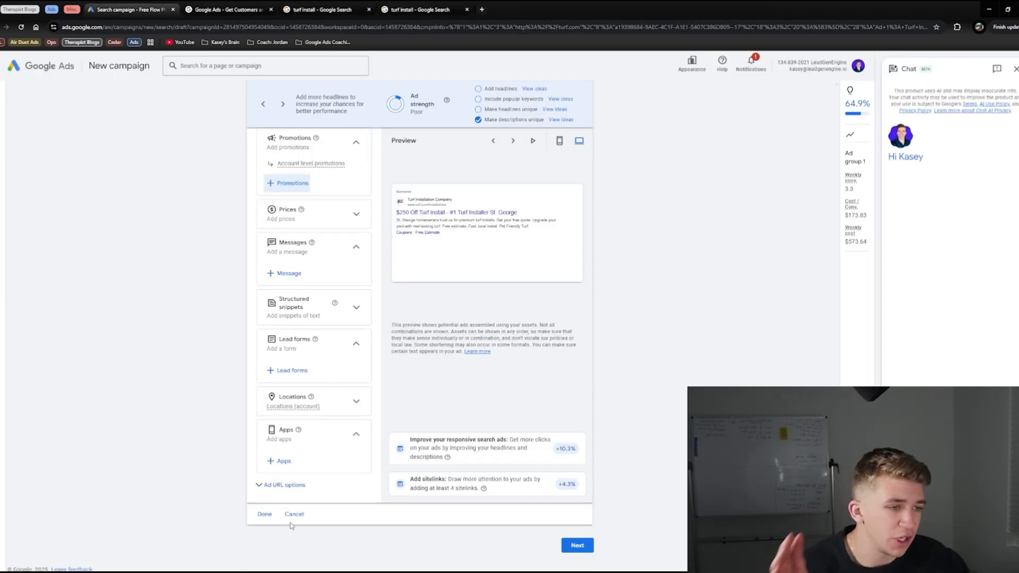
# Step: Finish the ad after viewing its URL options, and check the keywords entered for the ad group
pyautogui.click(284, 484)
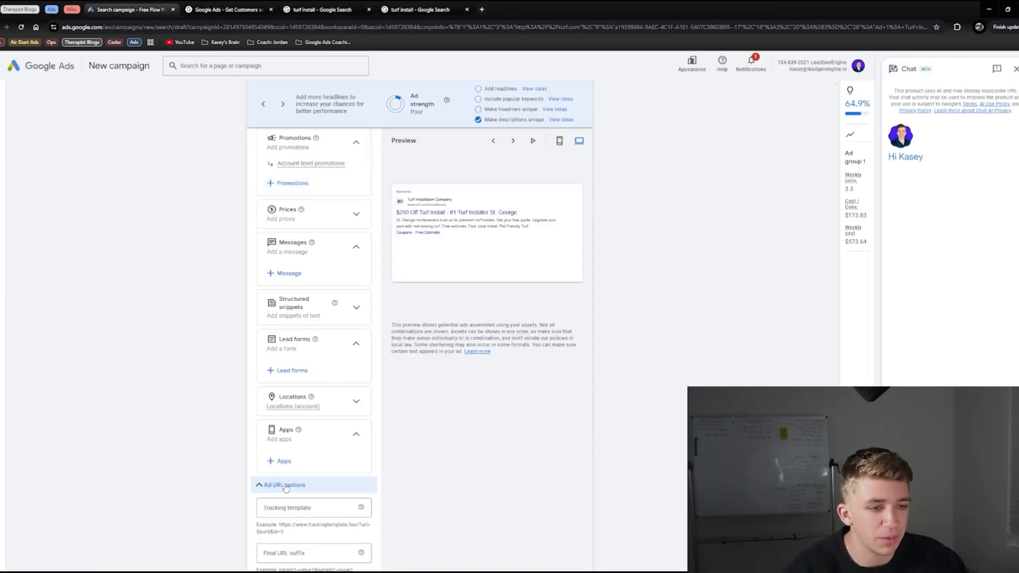
pyautogui.scroll(-3, 287, 485)
pyautogui.click(265, 514)
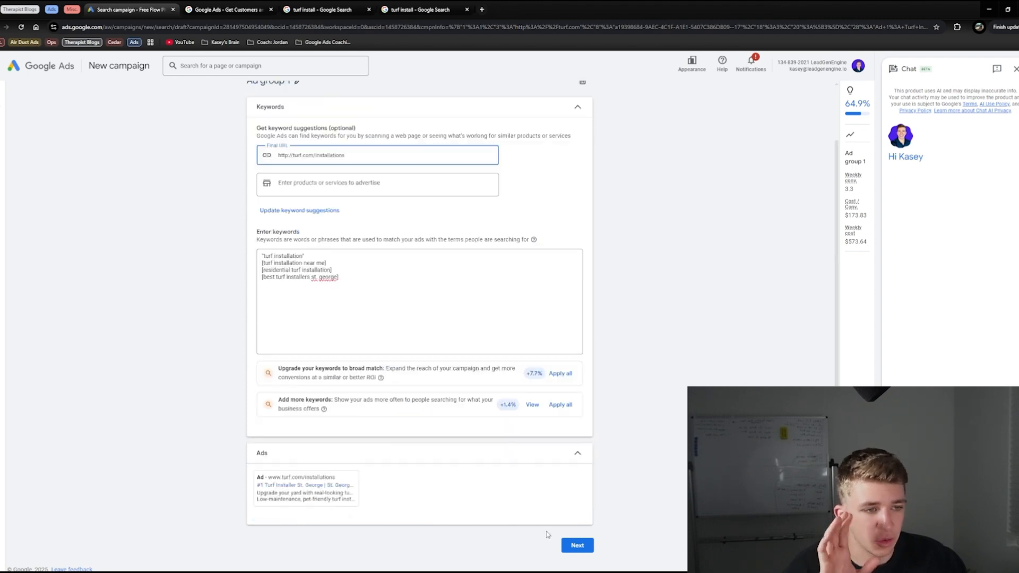
pyautogui.moveTo(348, 284); pyautogui.dragTo(182, 223)
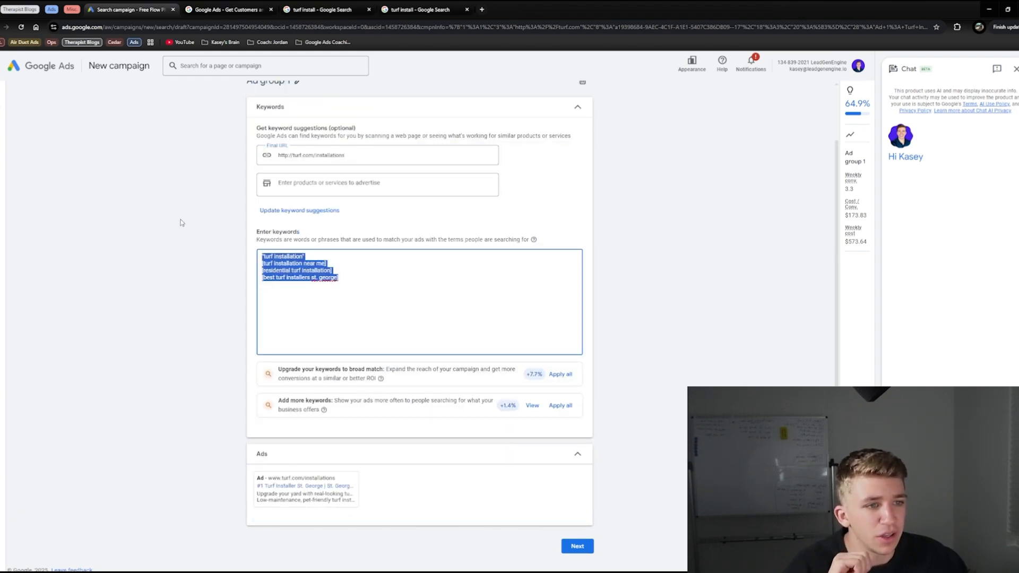
pyautogui.click(212, 240)
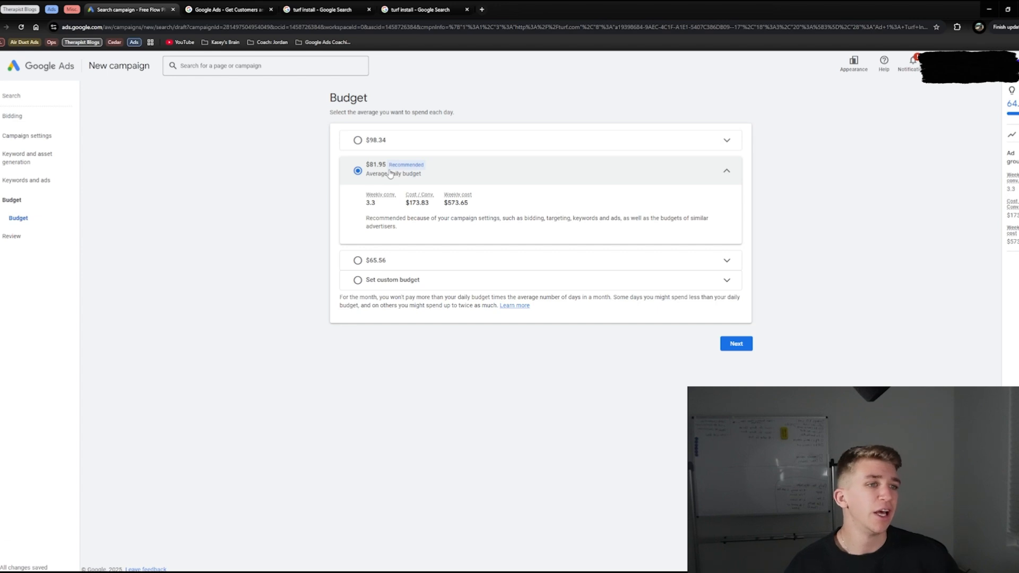
# Step: Set a custom average daily budget of $75 for the campaign
pyautogui.click(383, 279)
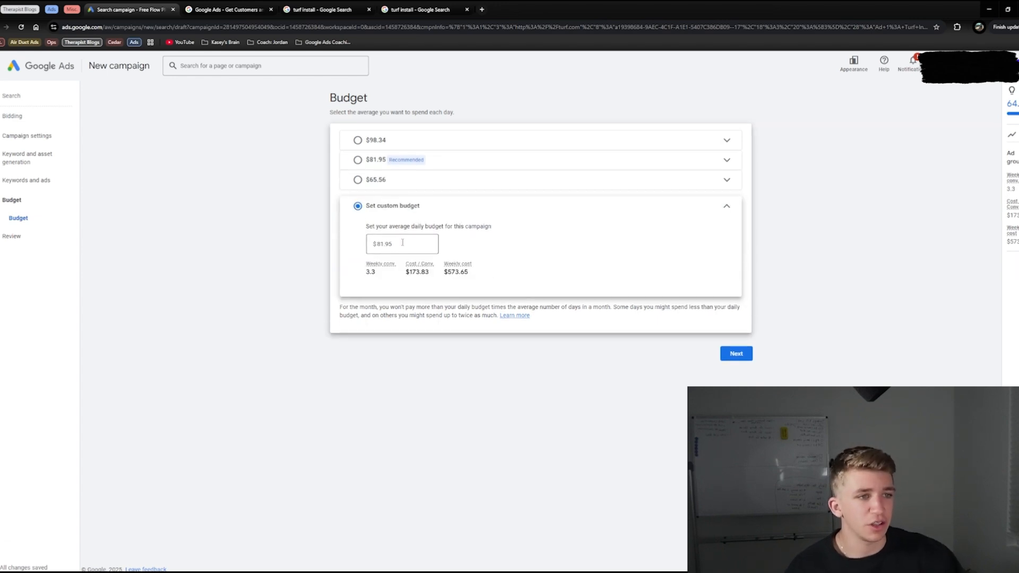
pyautogui.doubleClick(402, 245)
pyautogui.write('75')
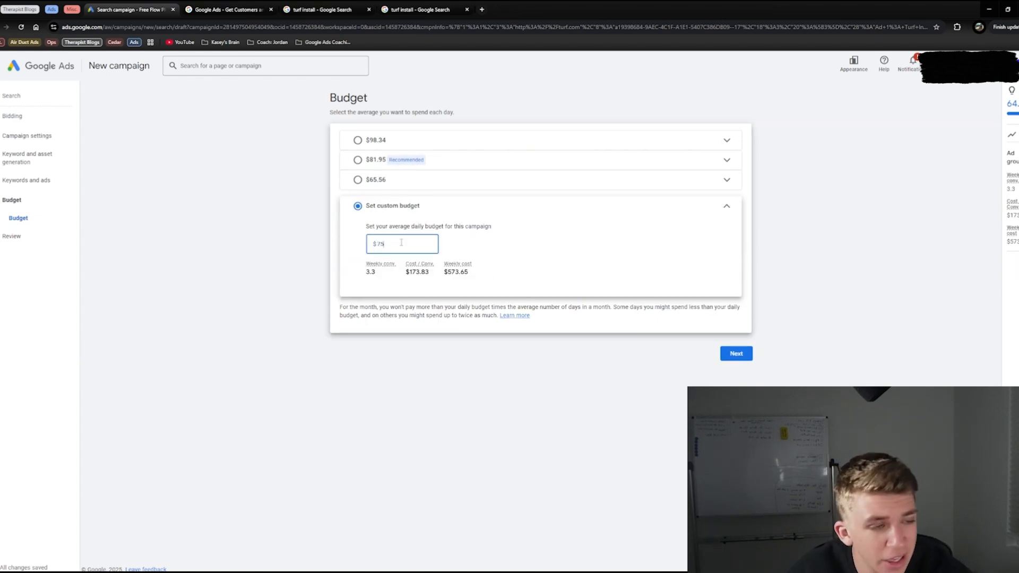
pyautogui.click(550, 429)
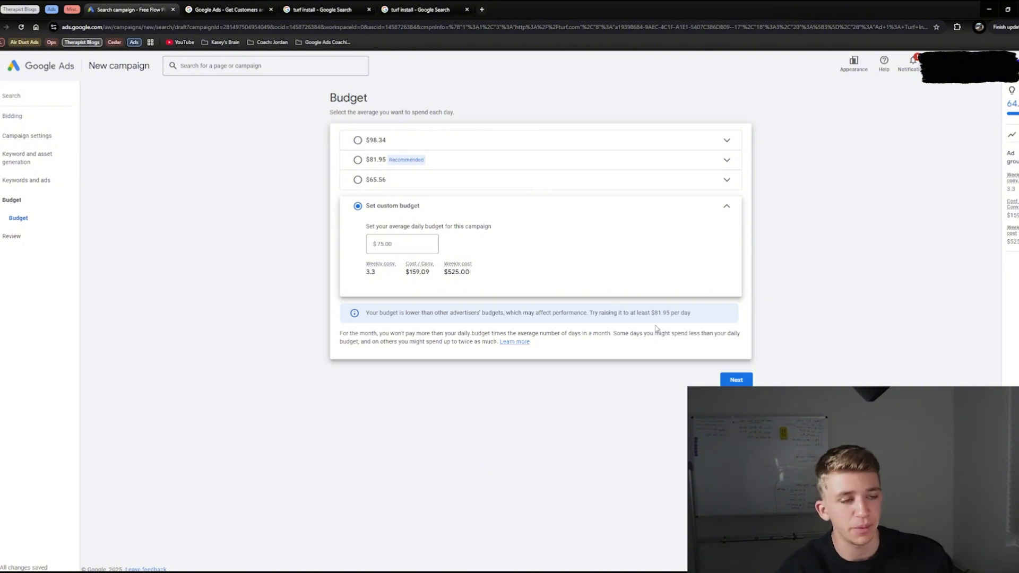
pyautogui.click(375, 244)
pyautogui.doubleClick(382, 243)
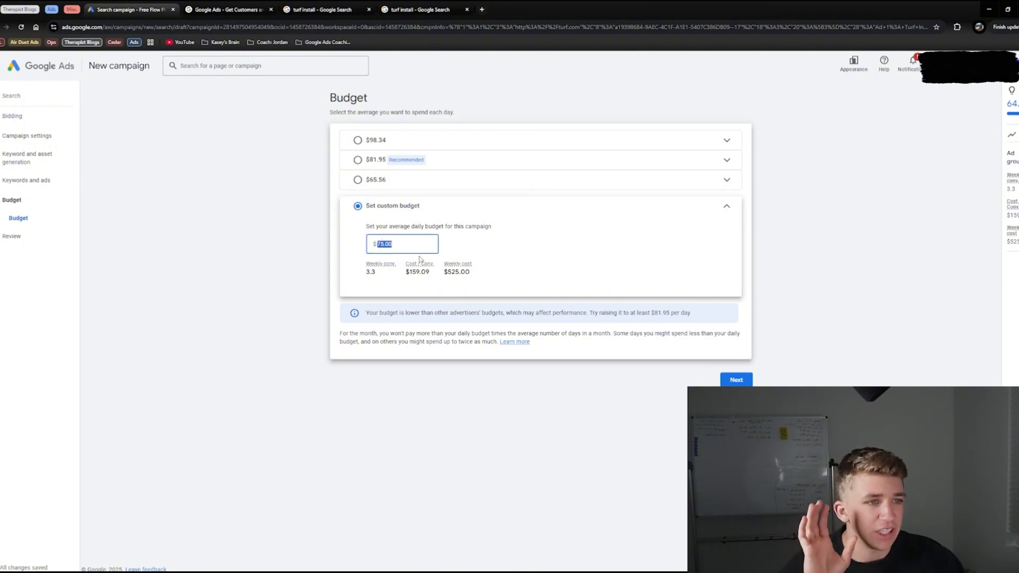
# Step: Proceed to the campaign review, check the settings summary, and publish the campaign
pyautogui.click(735, 380)
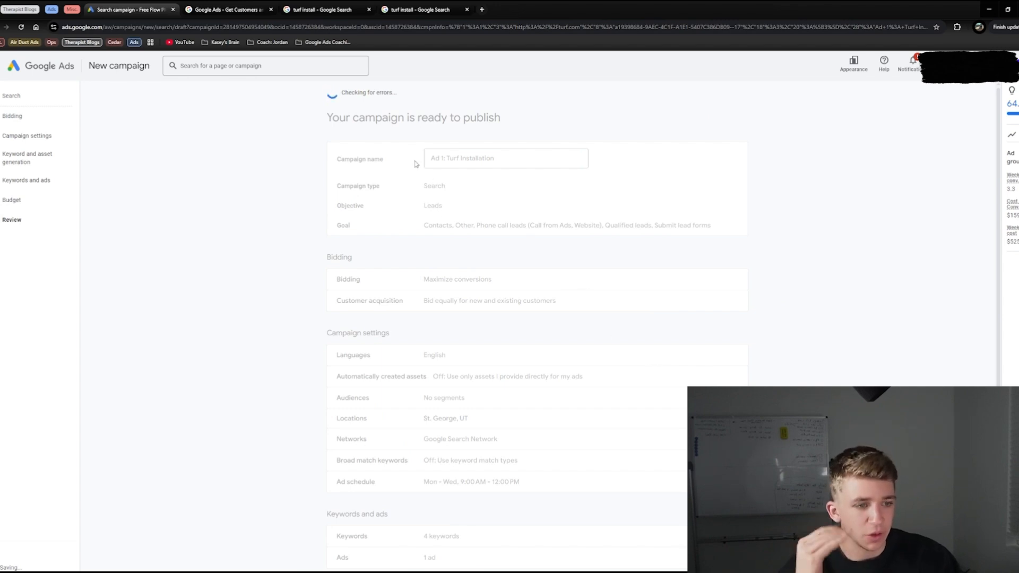
pyautogui.scroll(-3, 503, 159)
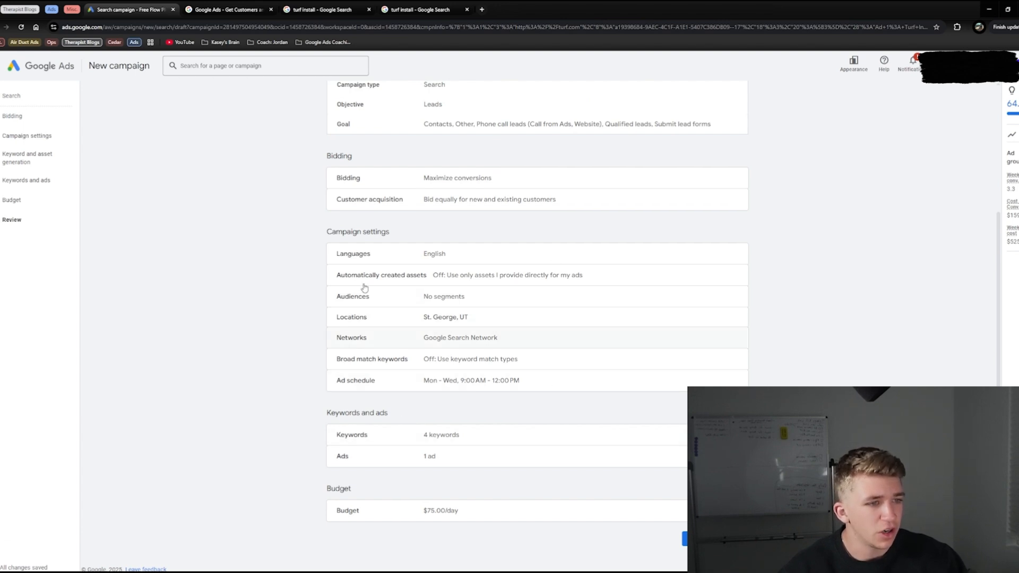
pyautogui.scroll(3, 365, 288)
pyautogui.click(715, 107)
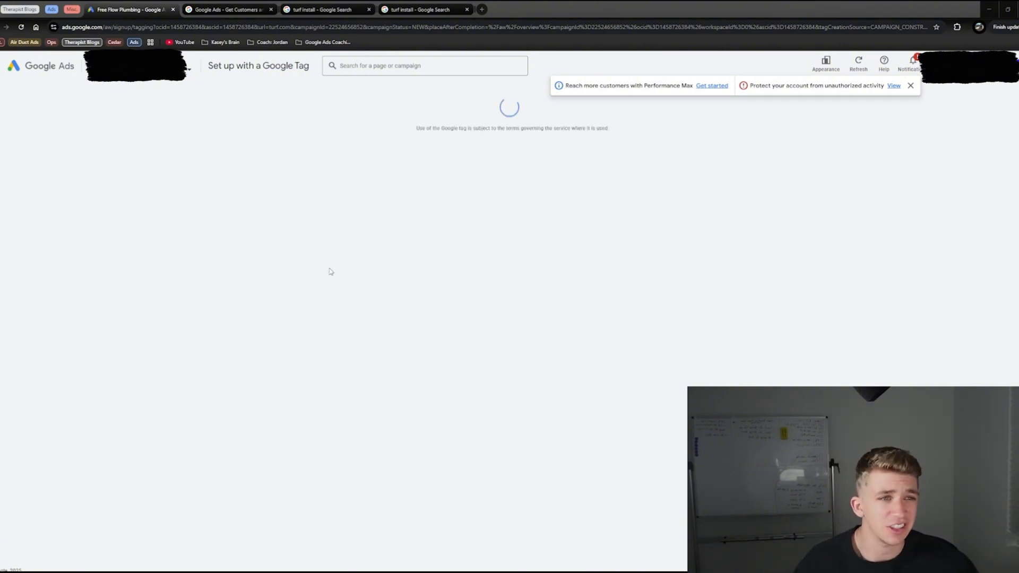
pyautogui.moveTo(508, 445); pyautogui.dragTo(312, 289)
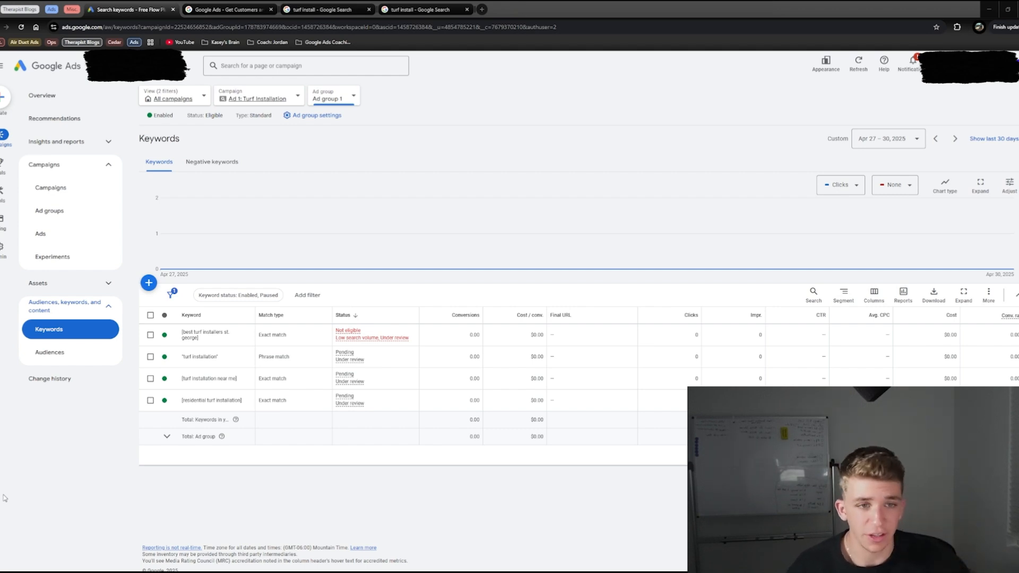
# Step: Start adding negative keywords to Ad group 1, and paste in the list "DIY, how to, wholesale, fake grass ideas, job, career"
pyautogui.click(100, 190)
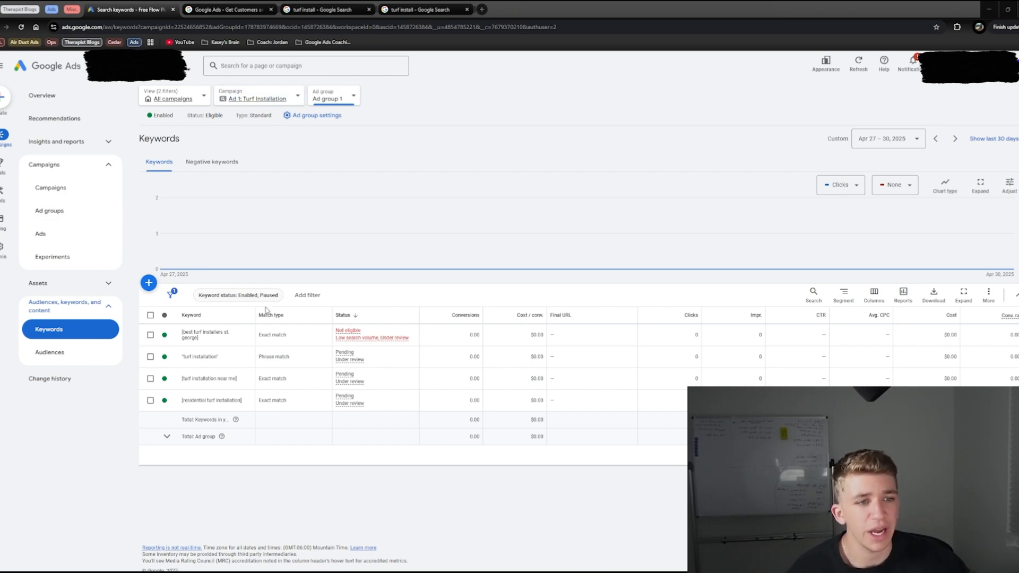
pyautogui.click(211, 162)
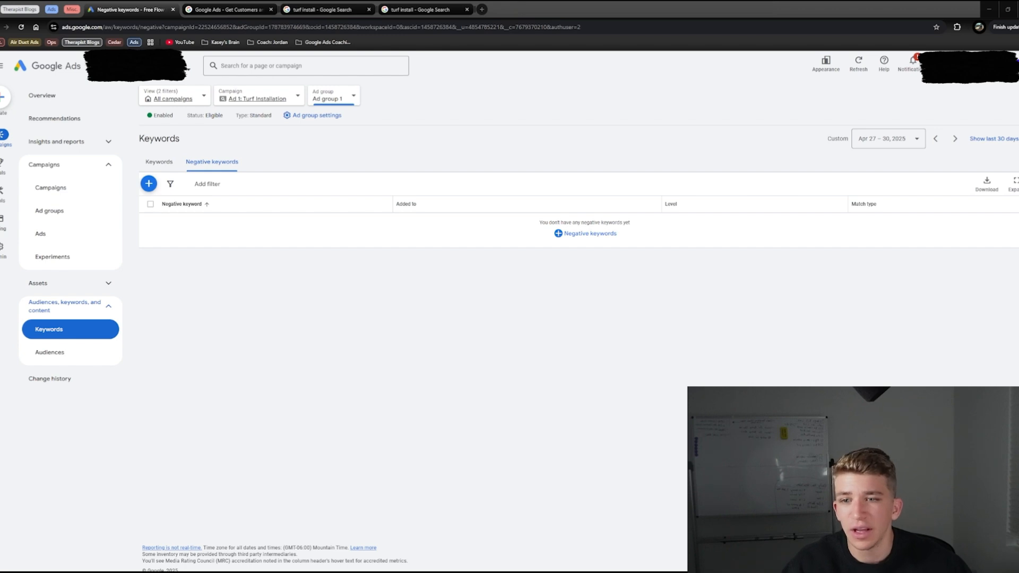
pyautogui.click(168, 185)
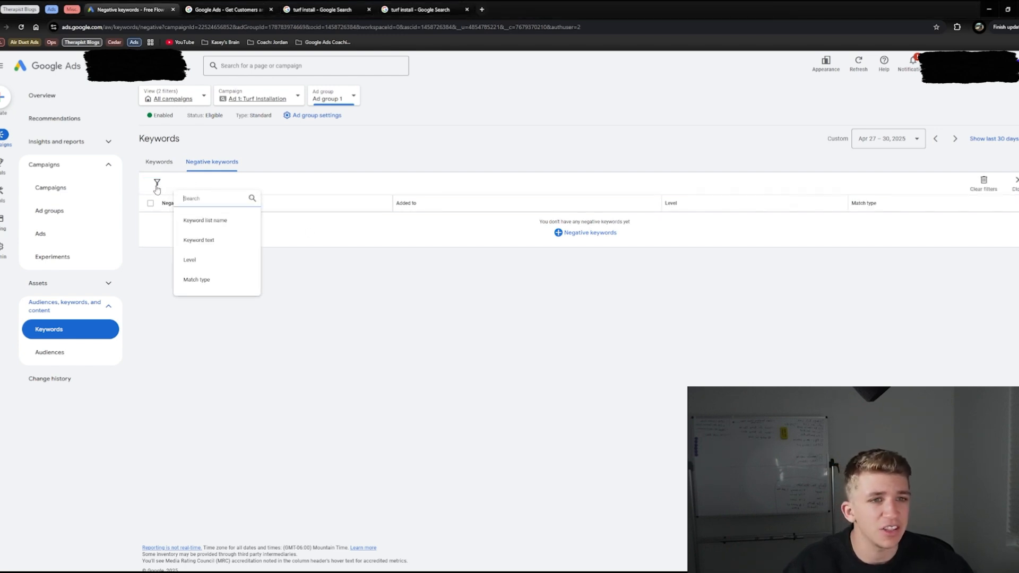
pyautogui.click(148, 185)
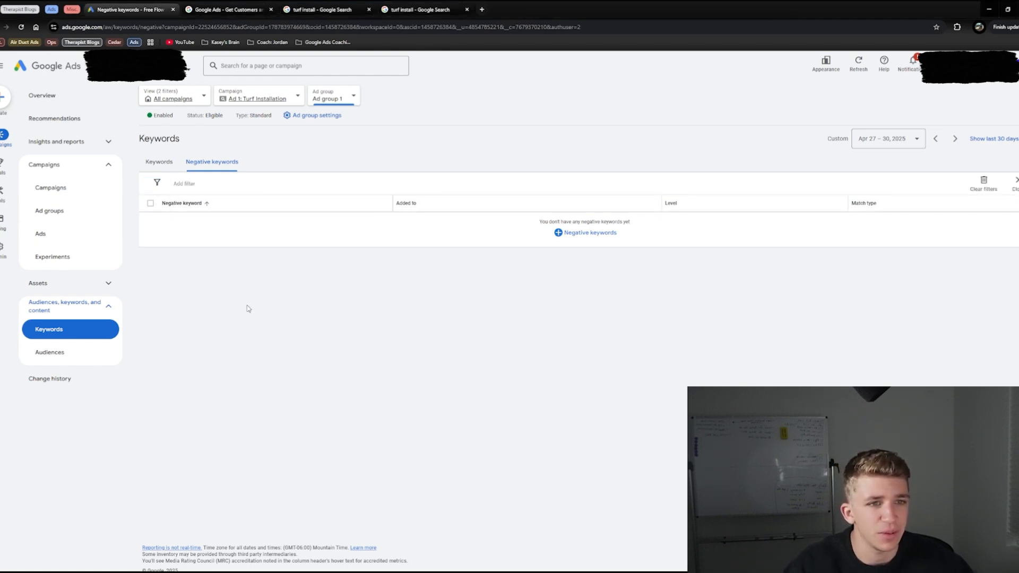
pyautogui.click(148, 183)
pyautogui.write('DIY, how to, wholesale, fake grass ideas, job, career')
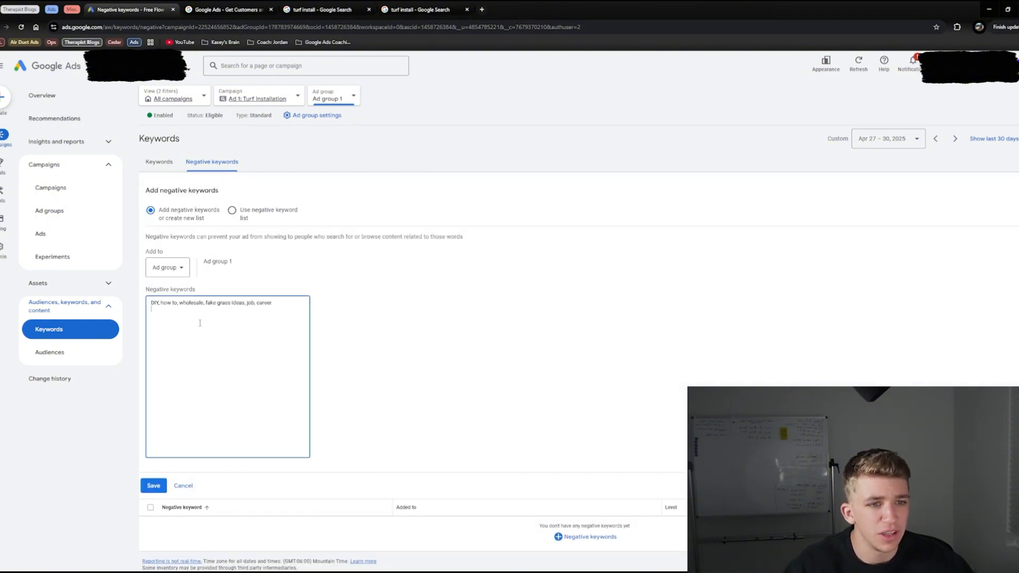
# Step: Split the negative keywords onto separate lines without commas, and save them to Ad group 1
pyautogui.click(161, 304)
pyautogui.press('Return')
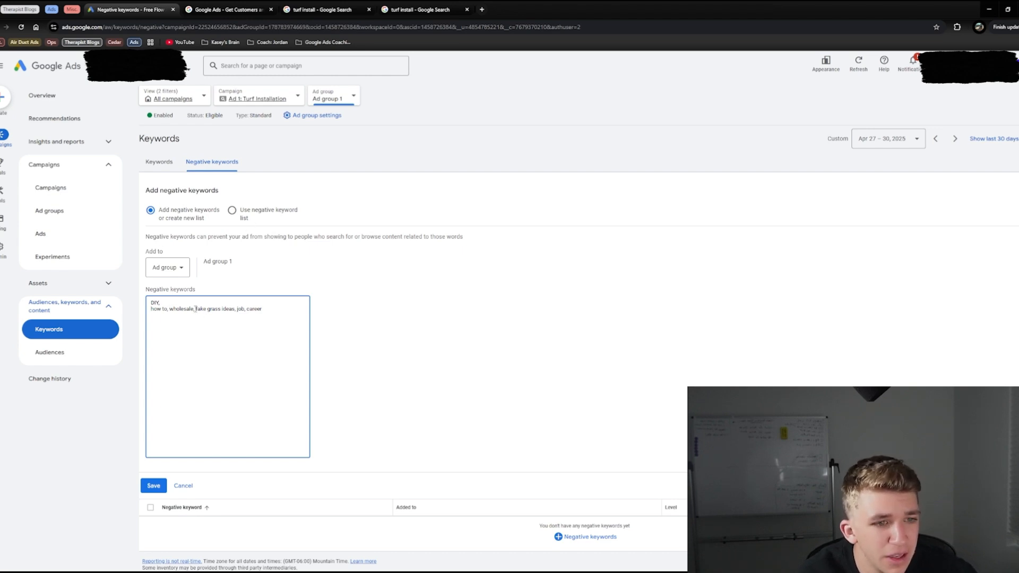
pyautogui.moveTo(195, 309); pyautogui.dragTo(270, 307)
pyautogui.click(195, 311)
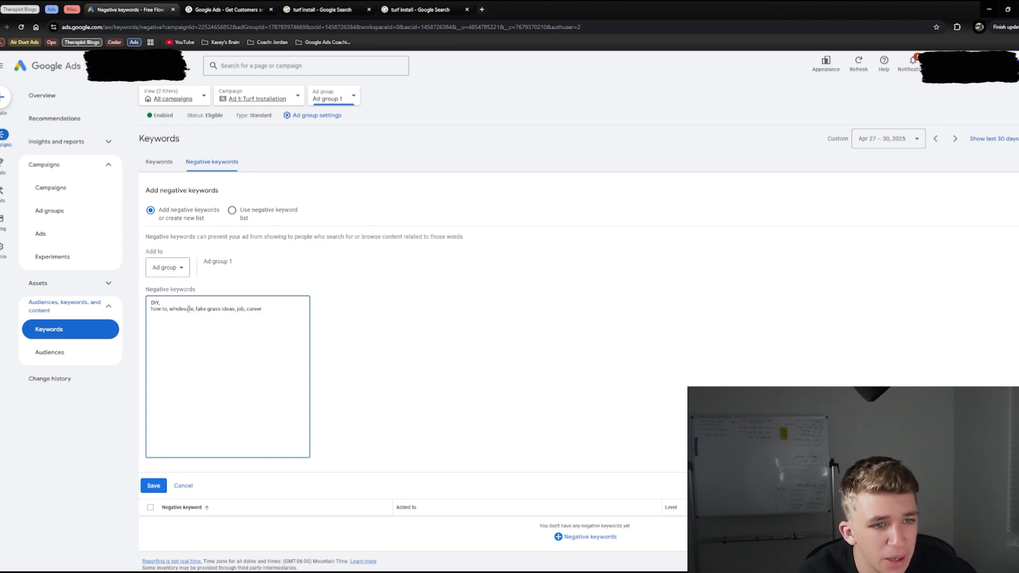
pyautogui.click(170, 309)
pyautogui.press('BackSpace')
pyautogui.press('BackSpace')
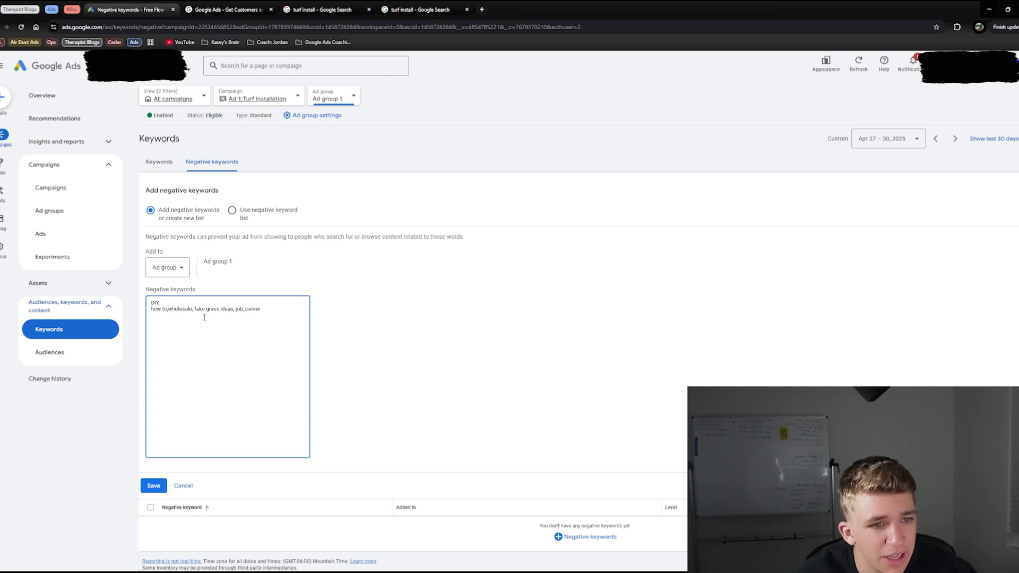
pyautogui.press('Return')
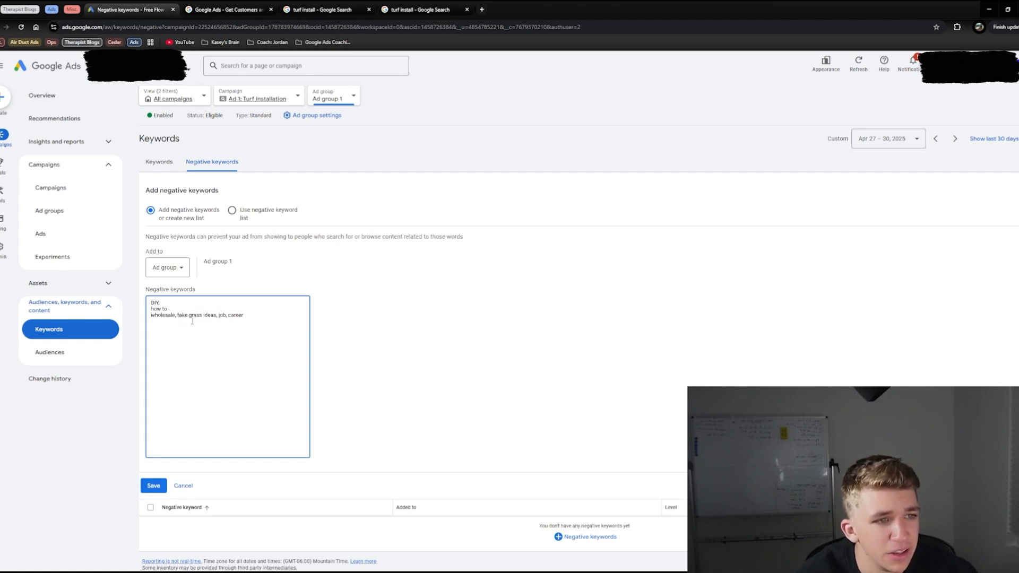
pyautogui.press('Return')
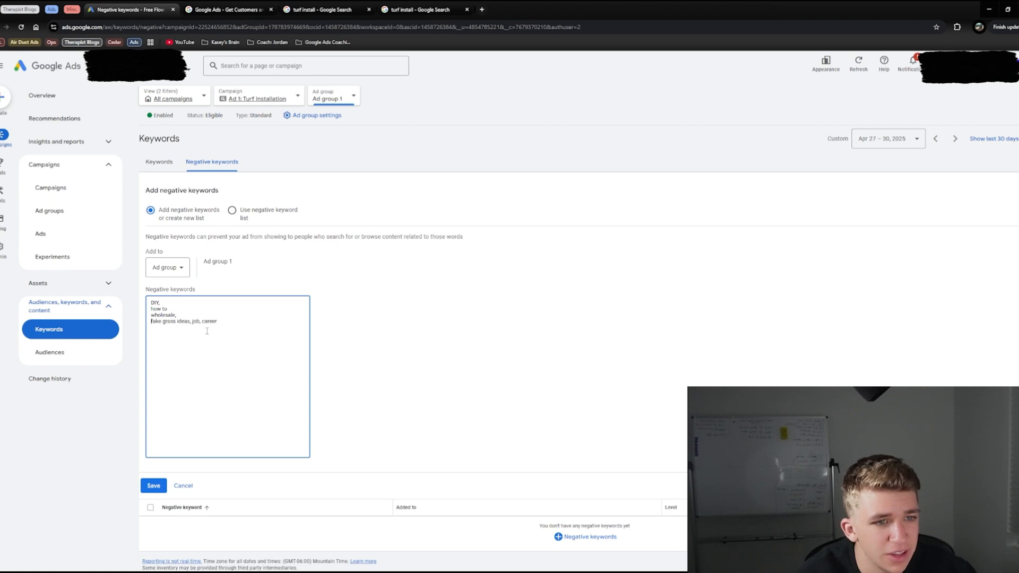
pyautogui.press('Return')
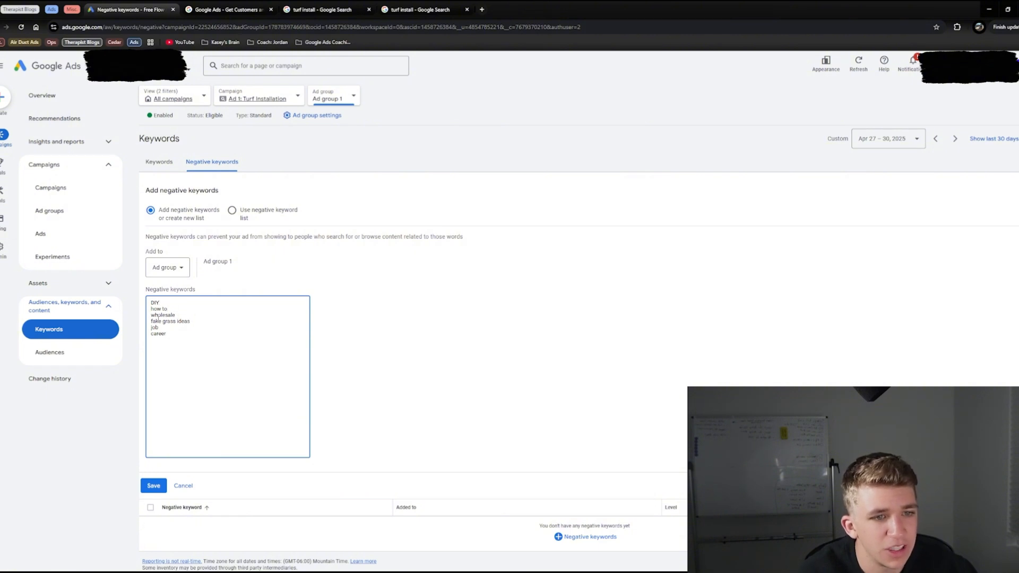
pyautogui.click(154, 486)
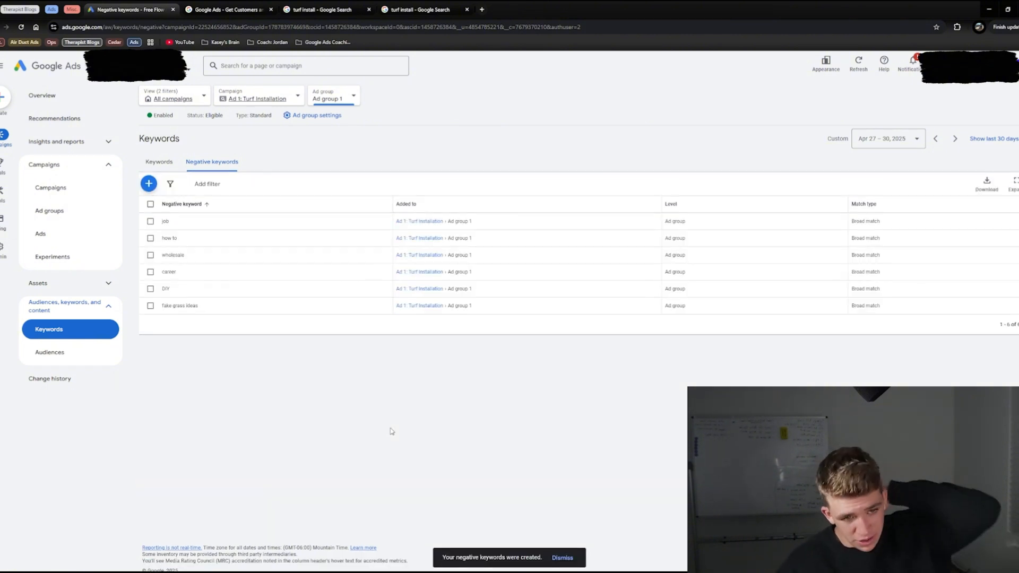